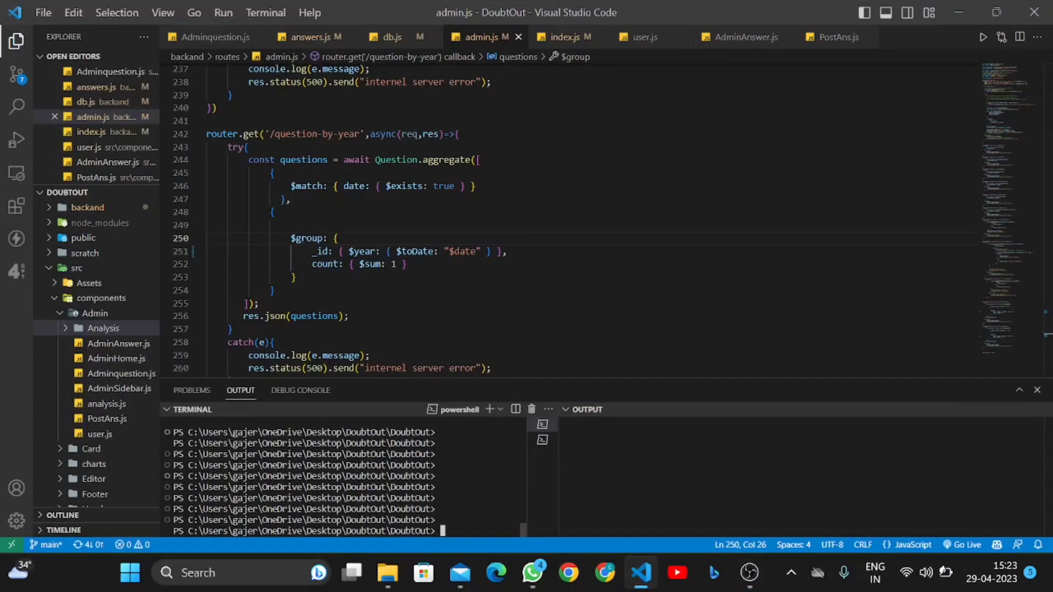
Start the React front end with npm start and the backend with nodemon .\index.js
{"action": "key", "text": "Up"}
{"action": "key", "text": "Return"}
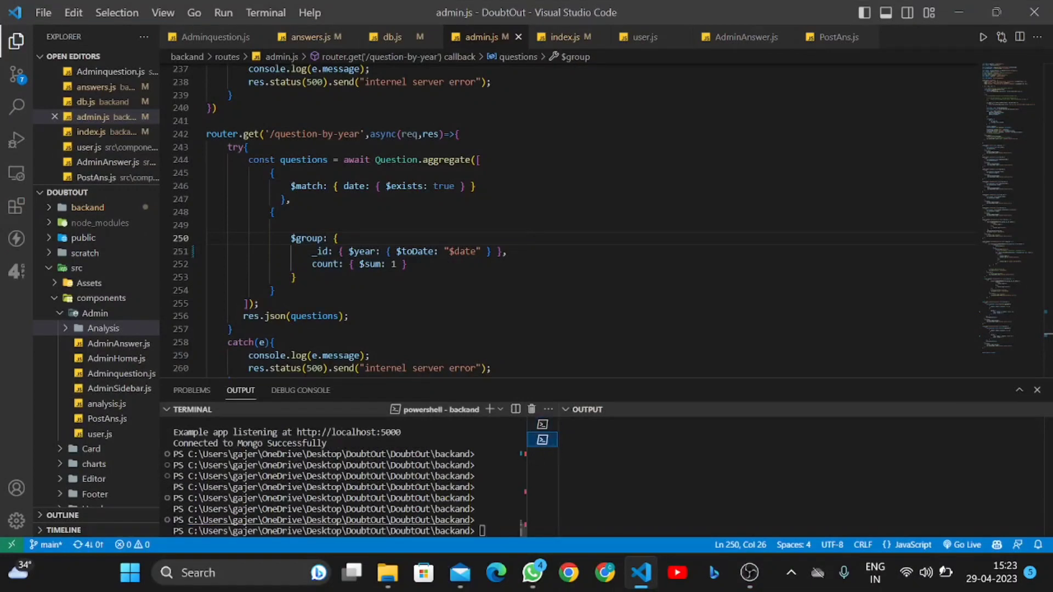
{"action": "type", "text": "no"}
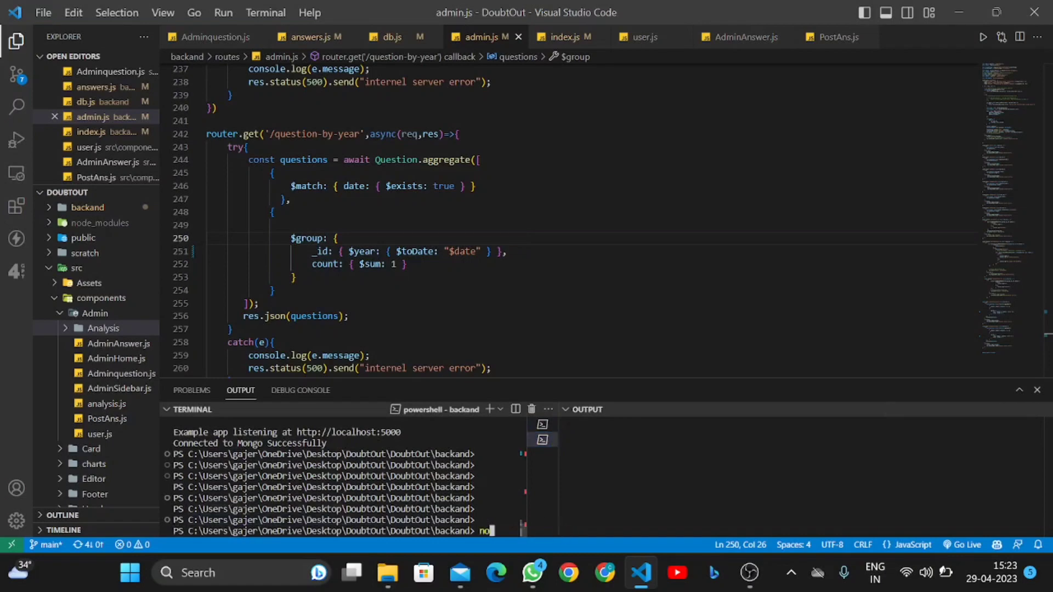
{"action": "type", "text": "demon .\\index.js"}
{"action": "key", "text": "Return"}
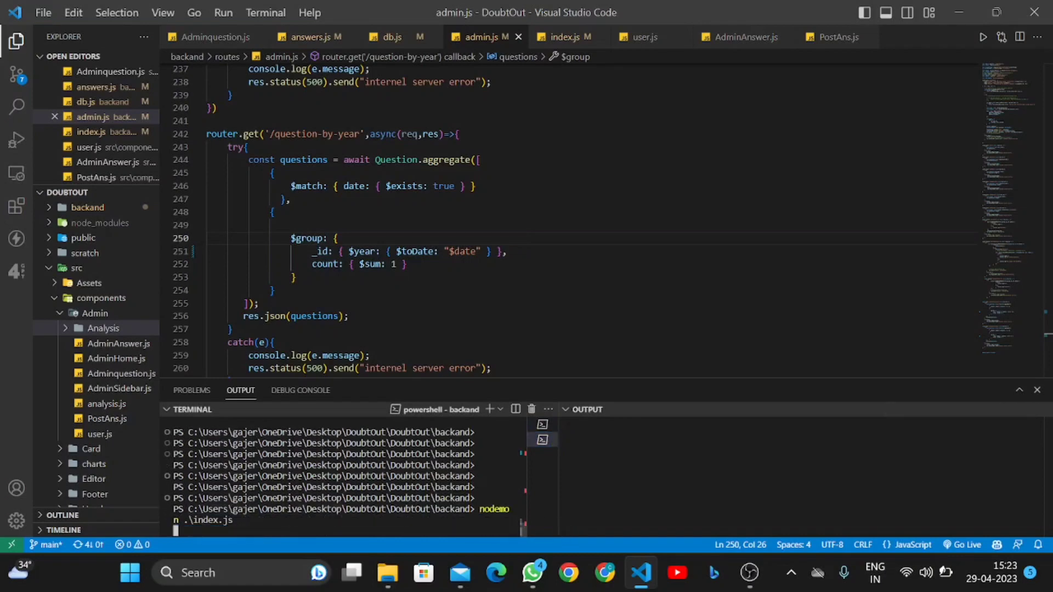
Switch between the front-end and backend terminals to check their output
{"action": "left_click", "coordinate": [543, 425]}
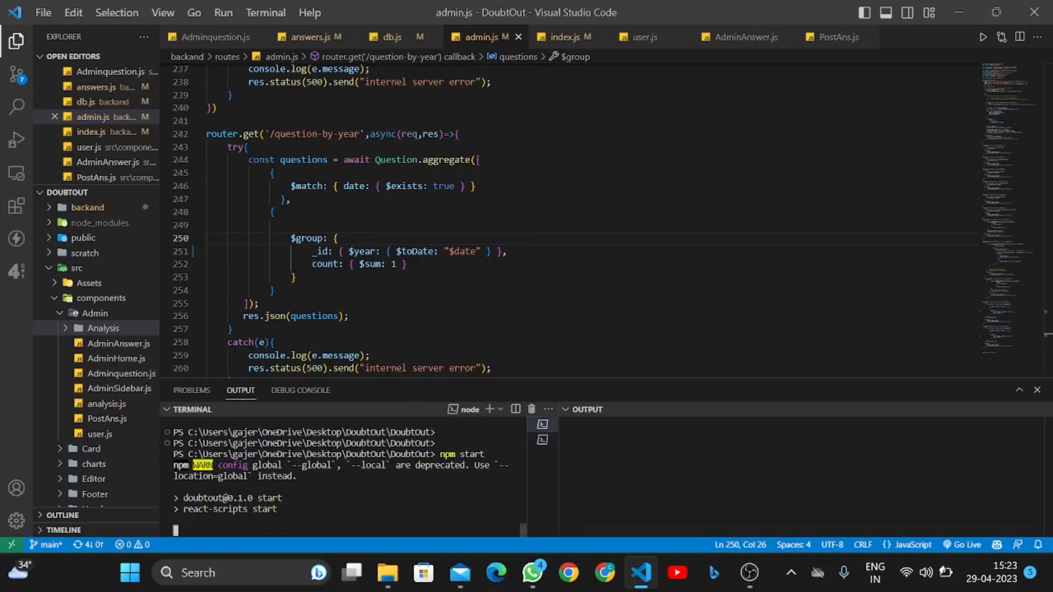
{"action": "left_click", "coordinate": [542, 439]}
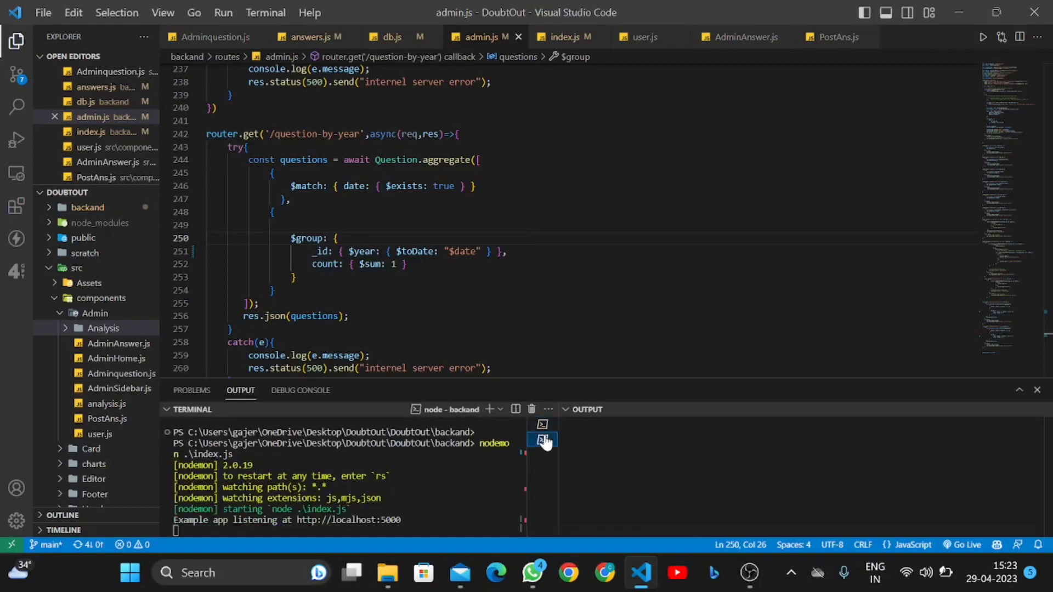
{"action": "left_click", "coordinate": [542, 425]}
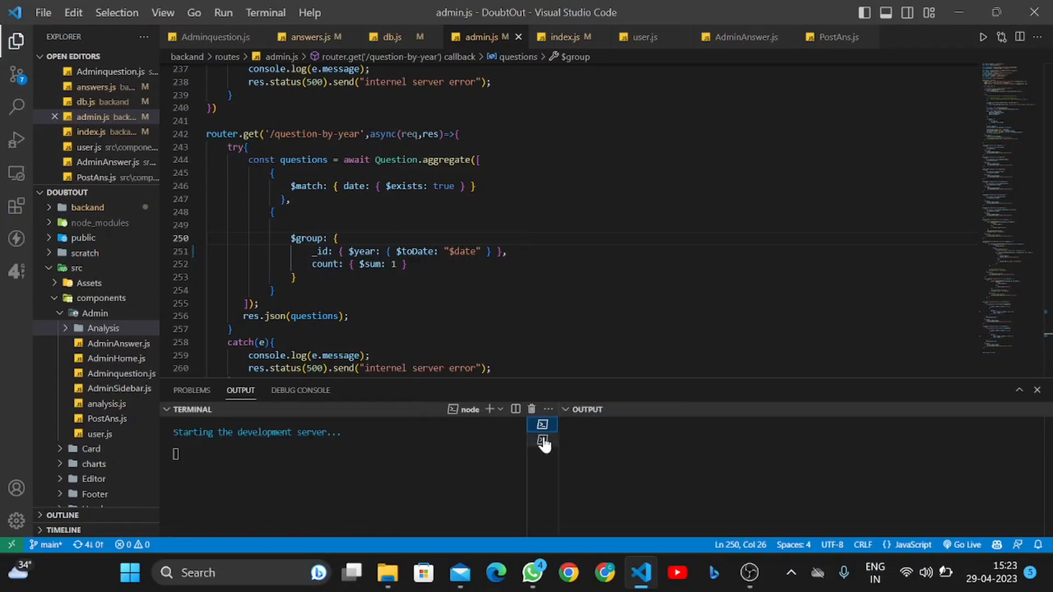
{"action": "left_click", "coordinate": [542, 439]}
{"action": "left_click", "coordinate": [541, 425]}
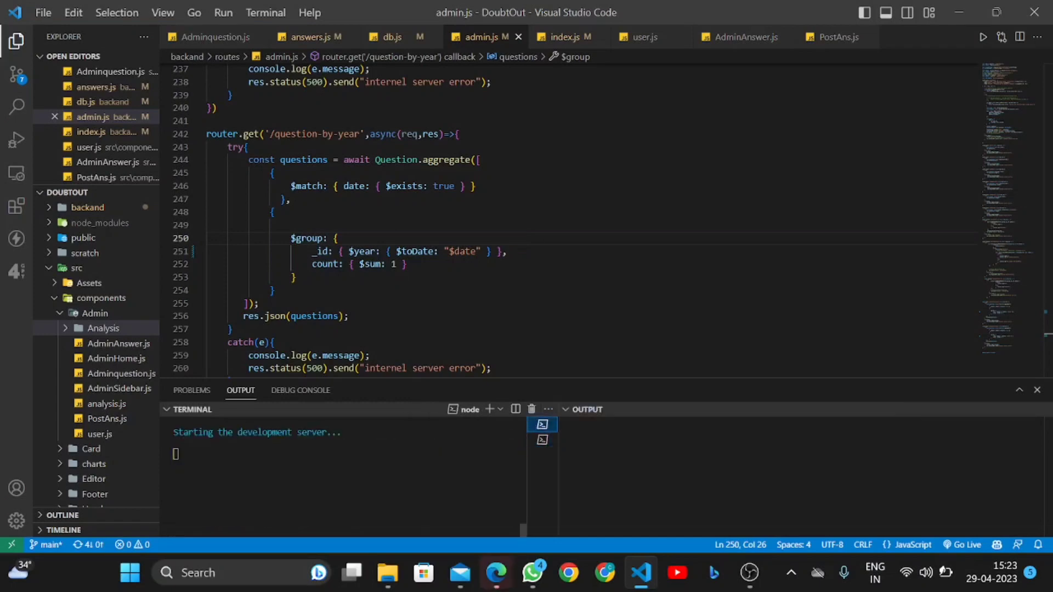
Reload localhost:3000 in Edge and dismiss the password-at-risk warning
{"action": "left_click", "coordinate": [494, 585]}
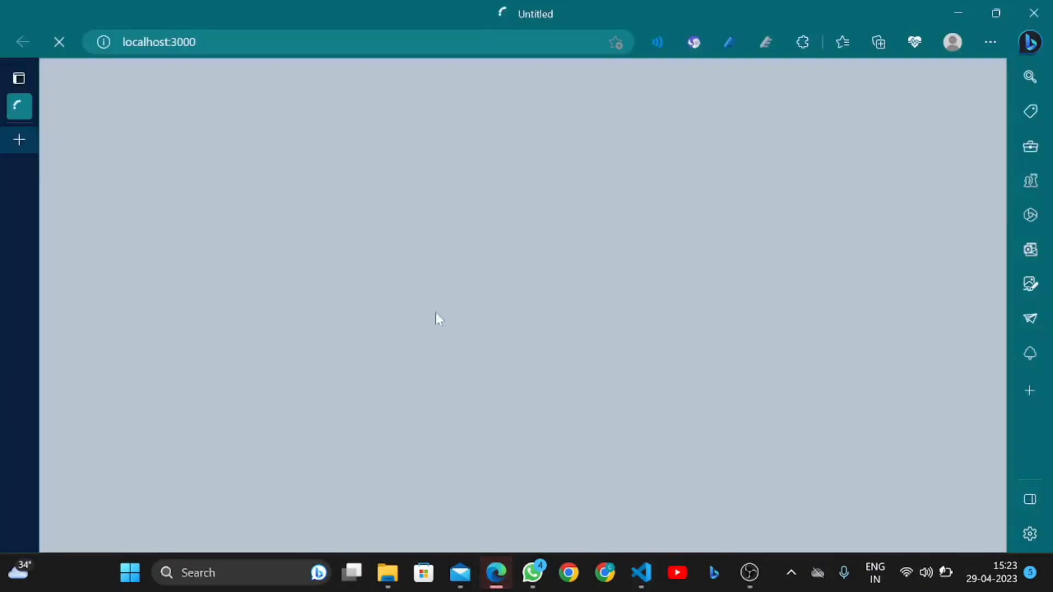
{"action": "double_click", "coordinate": [183, 42]}
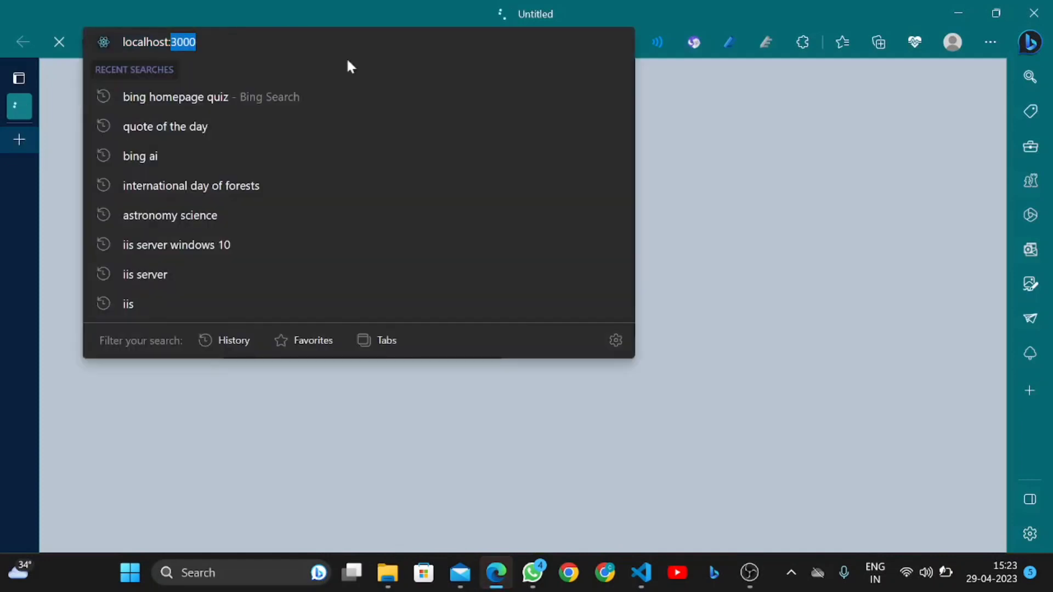
{"action": "key", "text": "Return"}
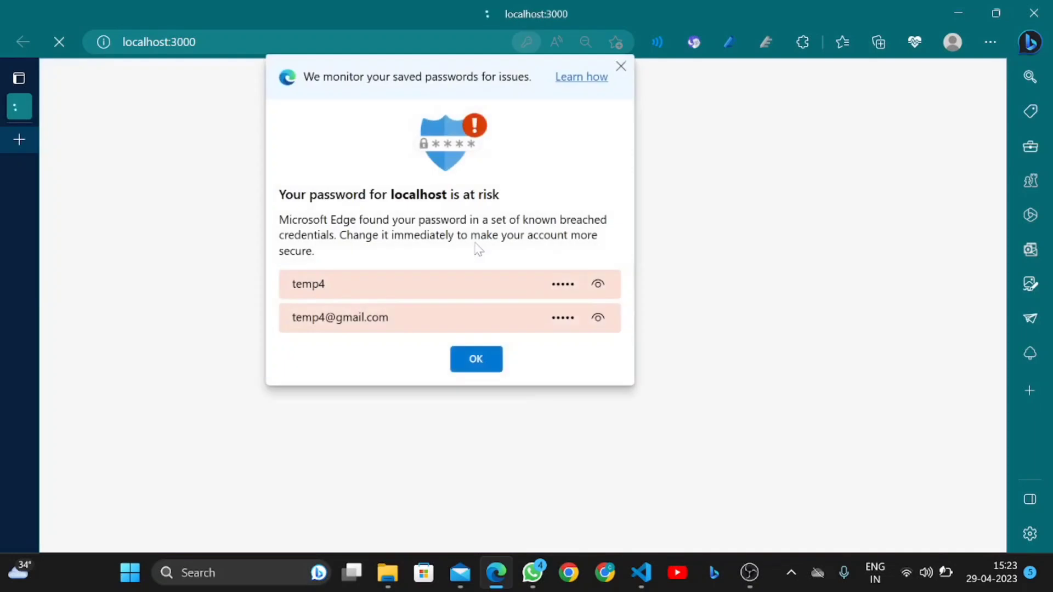
{"action": "left_click", "coordinate": [477, 361]}
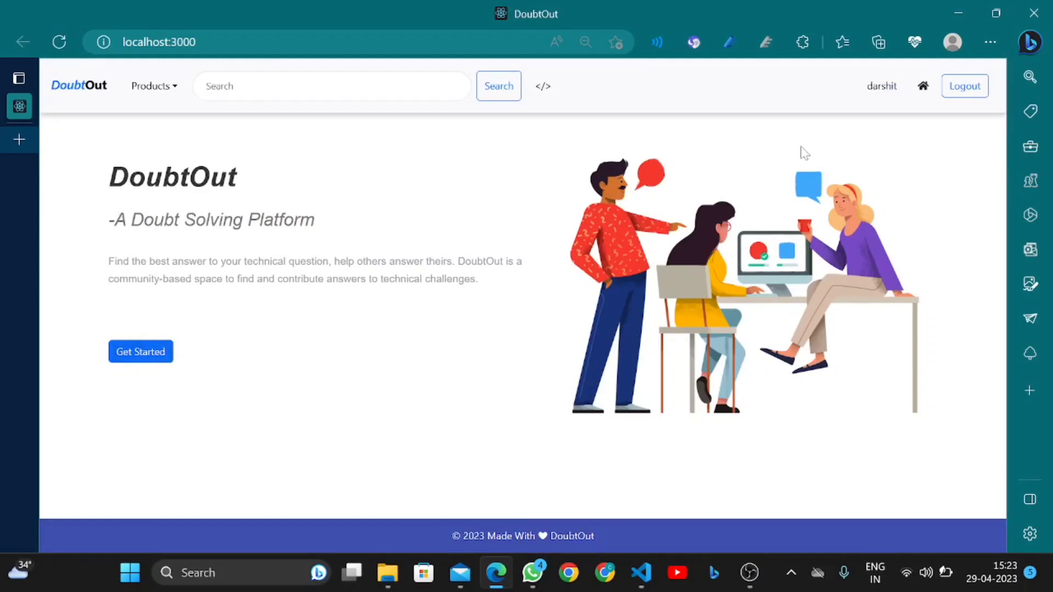
Log out and open the question about encoding location data for linear regression
{"action": "left_click", "coordinate": [964, 87]}
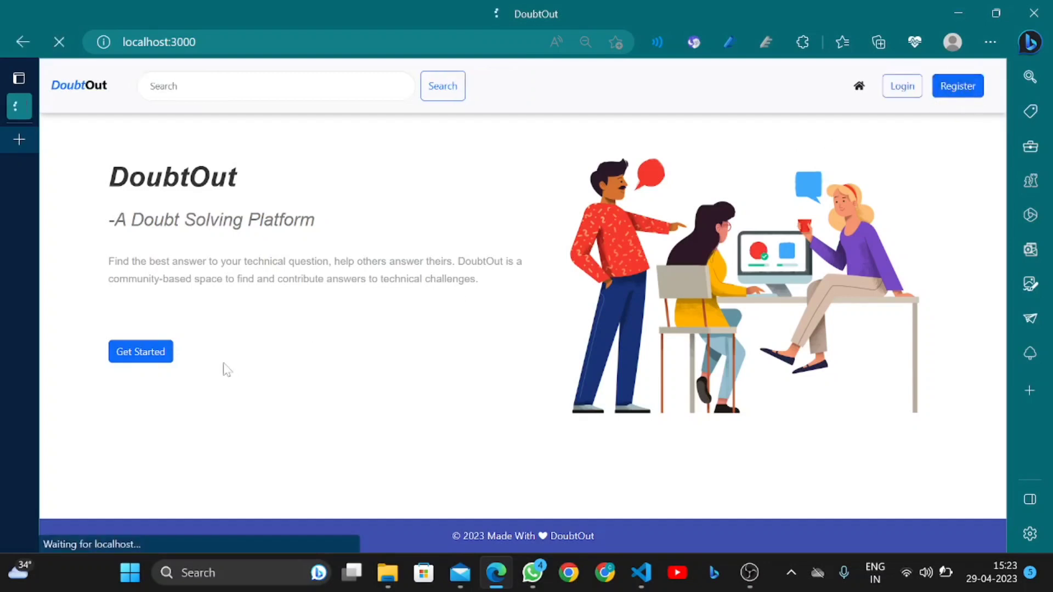
{"action": "left_click", "coordinate": [155, 354]}
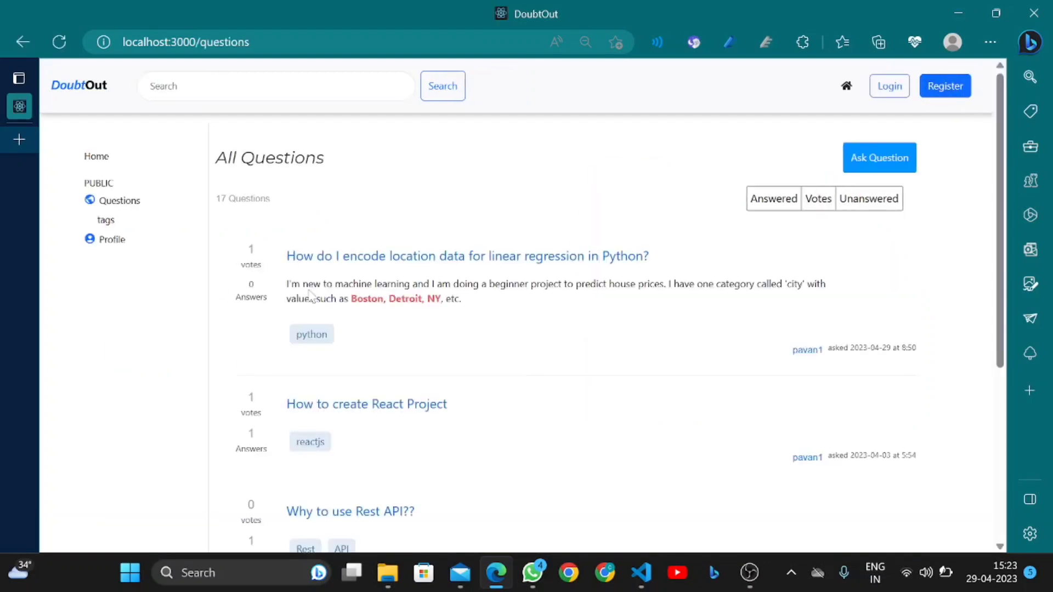
{"action": "left_click", "coordinate": [326, 258]}
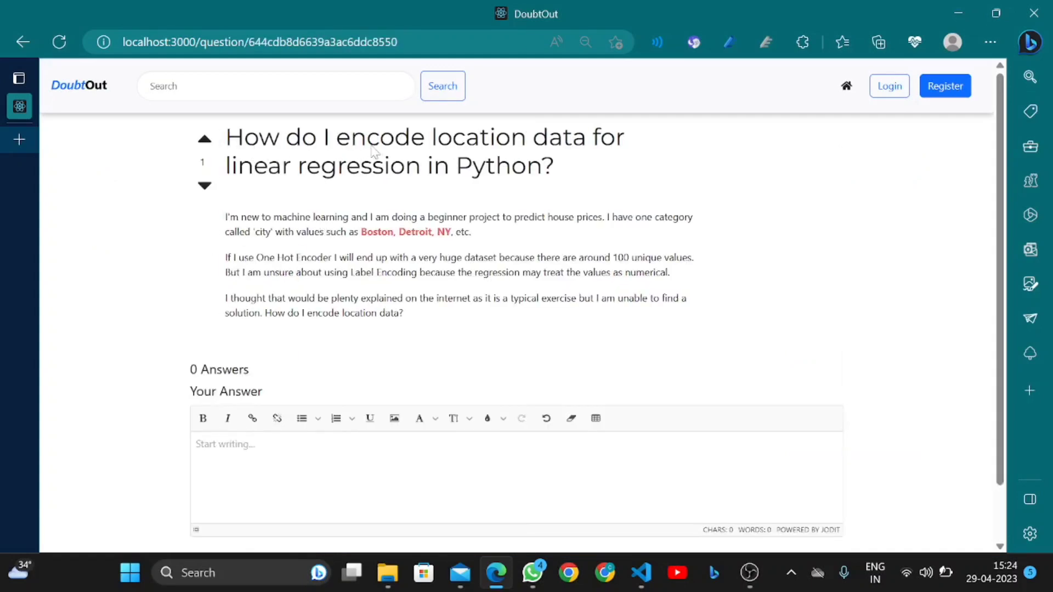
{"action": "scroll", "coordinate": [378, 207], "scroll_direction": "down", "scroll_amount": 1}
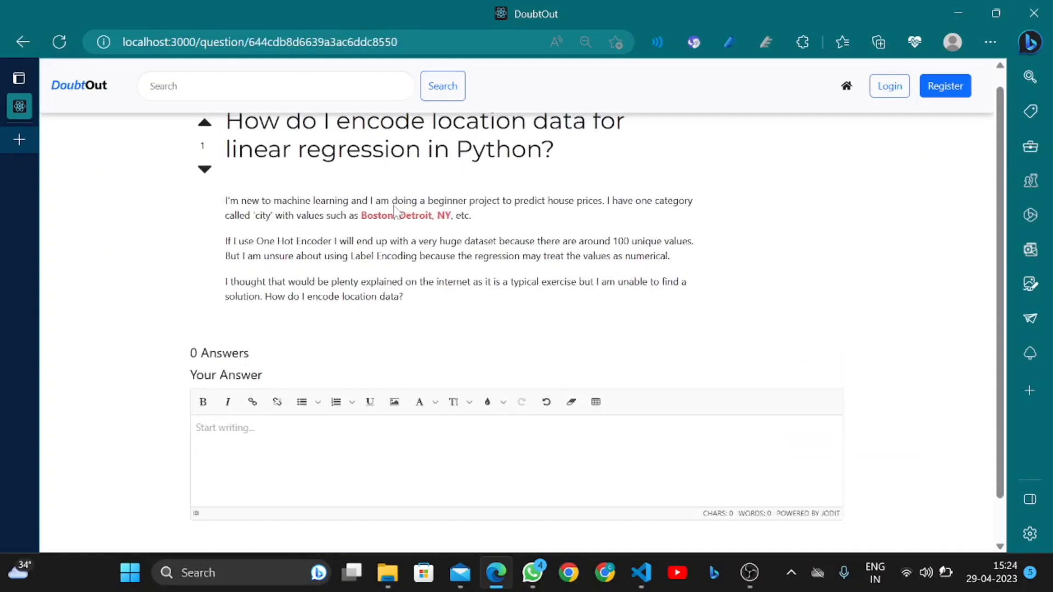
{"action": "scroll", "coordinate": [329, 193], "scroll_direction": "up", "scroll_amount": 1}
Upvote to reach the login page and replace the admin username with the saved email
{"action": "left_click", "coordinate": [204, 139]}
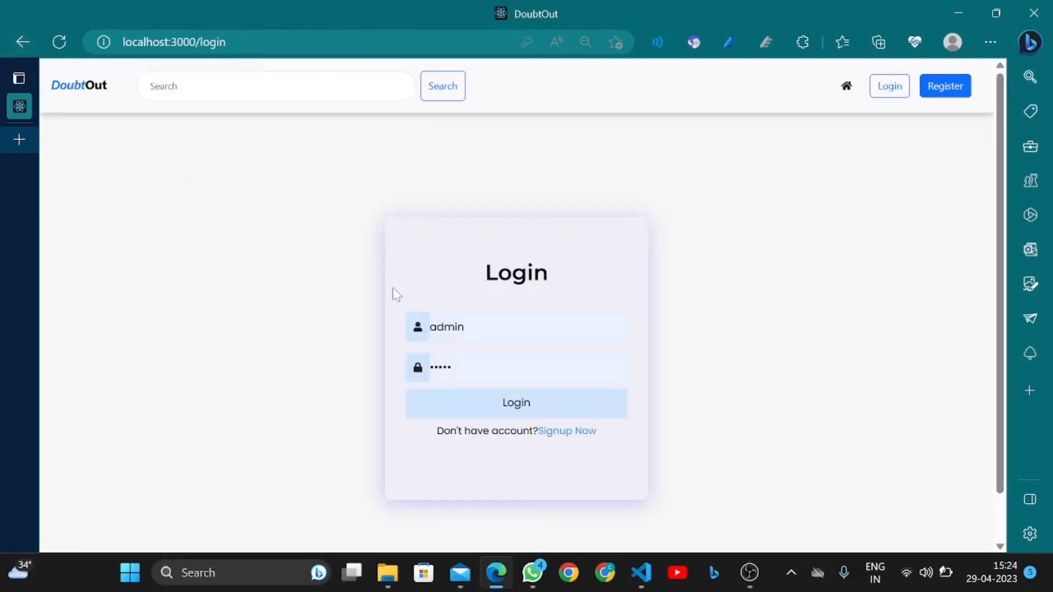
{"action": "key", "text": "Return"}
{"action": "key", "text": "Return"}
{"action": "left_click", "coordinate": [460, 328]}
{"action": "left_click_drag", "start_coordinate": [464, 328], "coordinate": [423, 334]}
{"action": "key", "text": "BackSpace"}
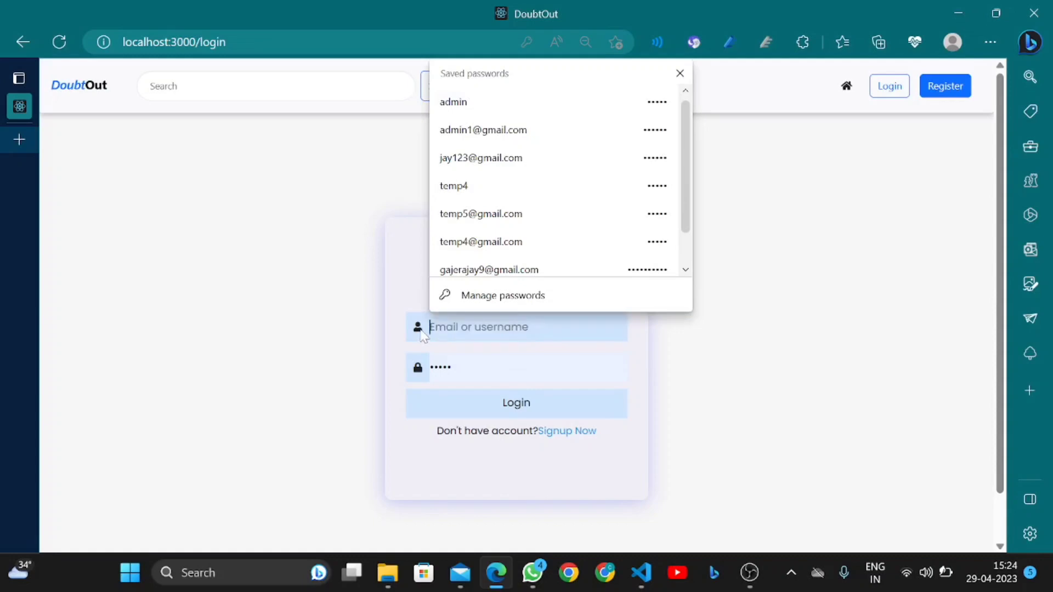
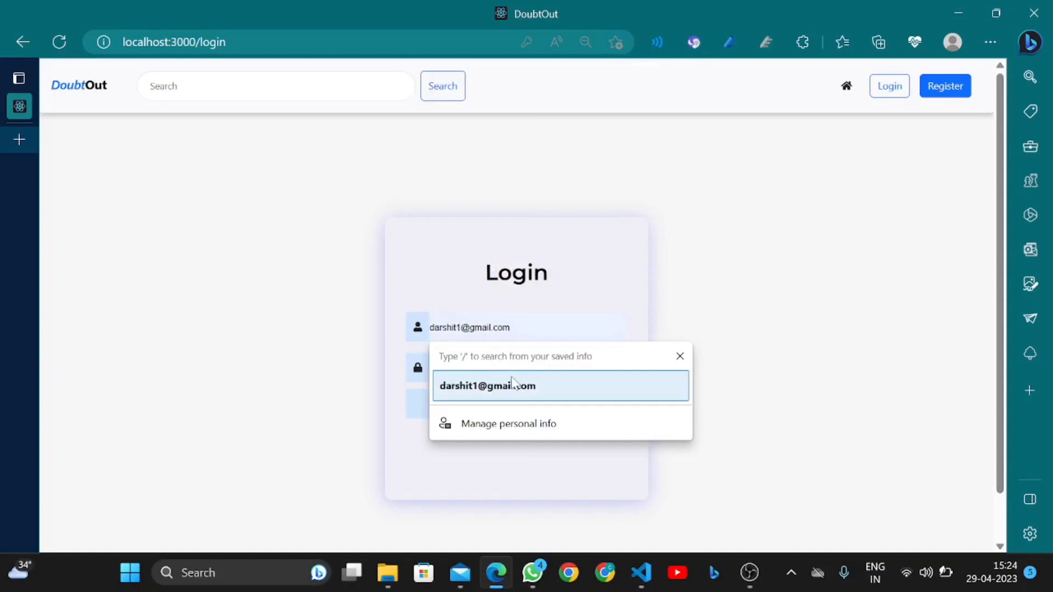
{"action": "left_click", "coordinate": [512, 384]}
Replace the autofilled password with the account password and log in
{"action": "left_click", "coordinate": [450, 367]}
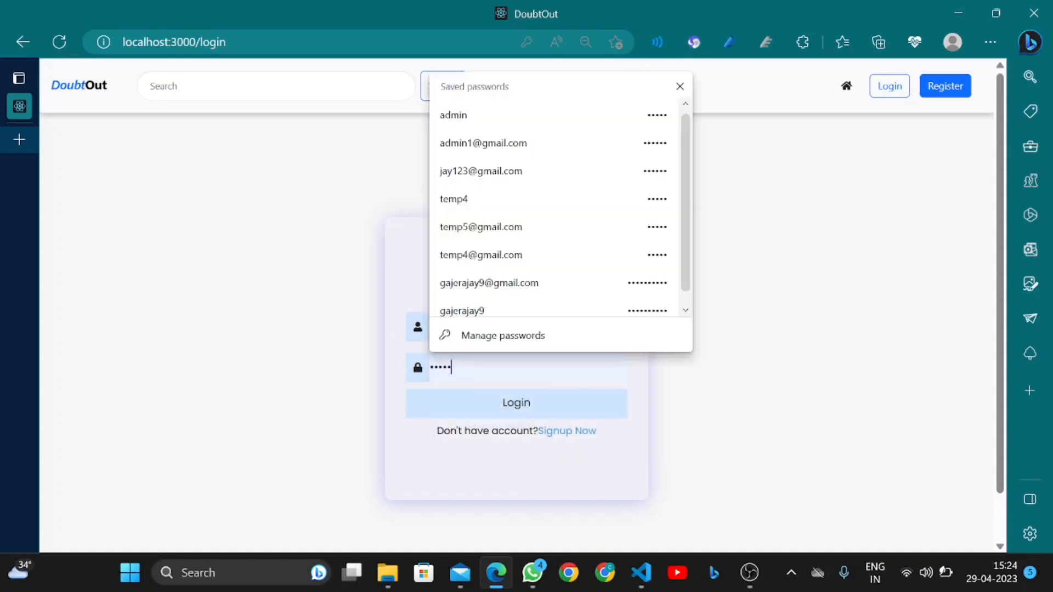
{"action": "left_click_drag", "start_coordinate": [451, 367], "coordinate": [398, 378]}
{"action": "type", "text": "1234"}
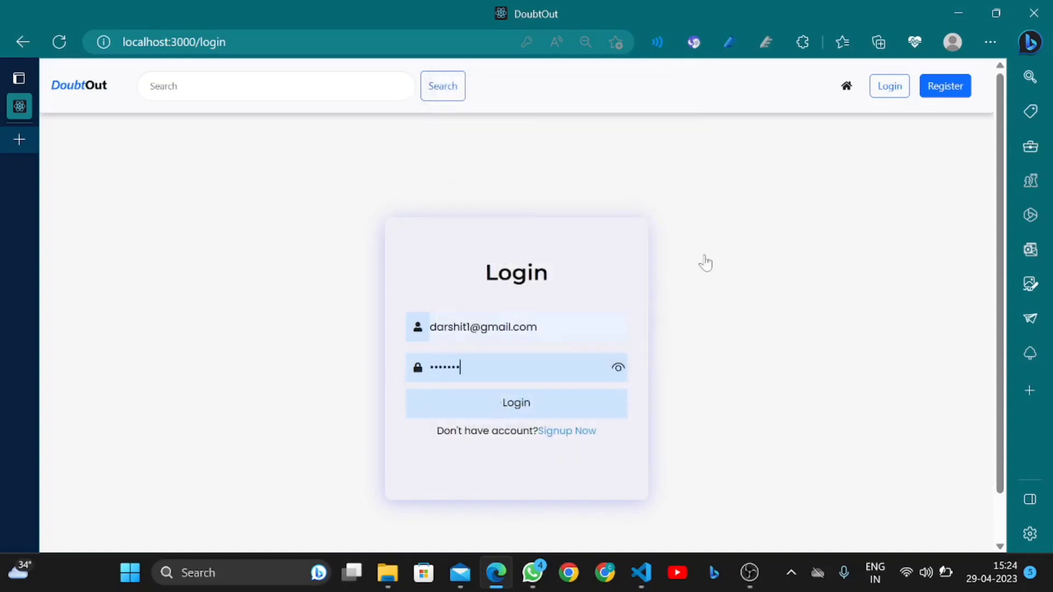
{"action": "left_click", "coordinate": [554, 404]}
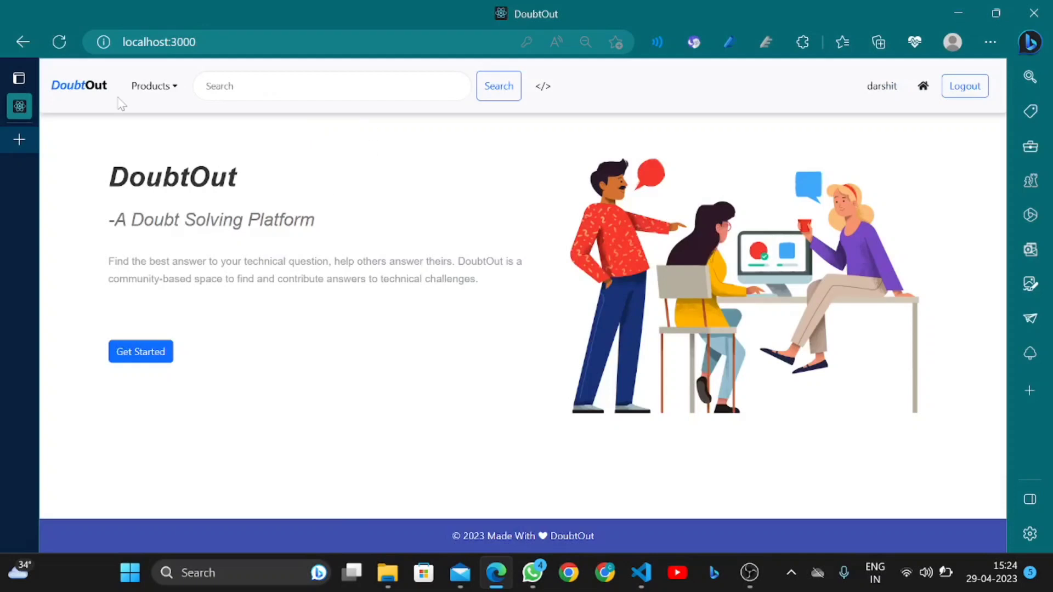
Open 'How to create React Project' from the All Questions list
{"action": "left_click", "coordinate": [142, 350]}
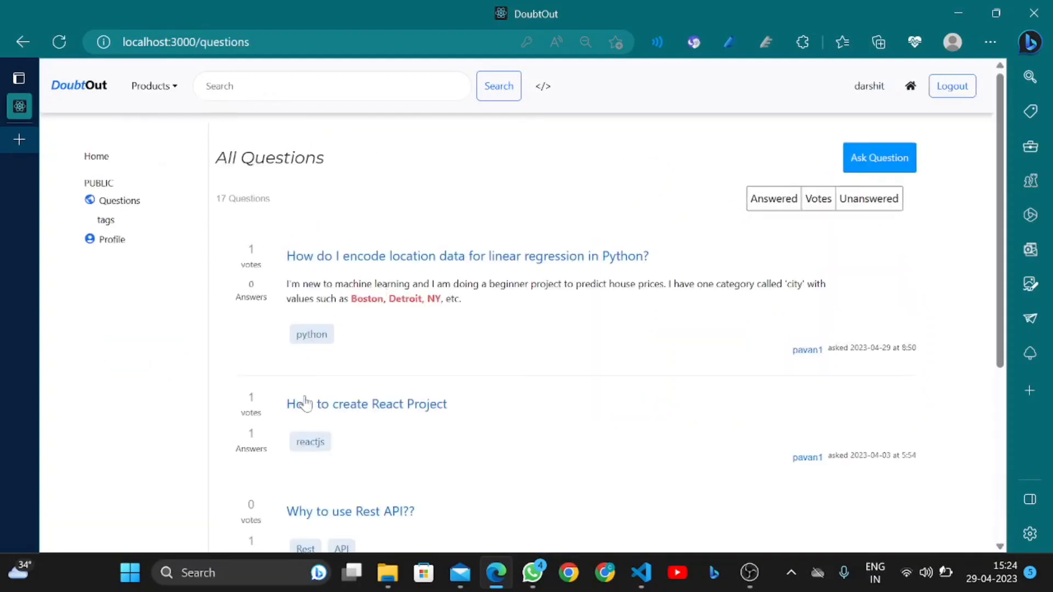
{"action": "left_click", "coordinate": [318, 410]}
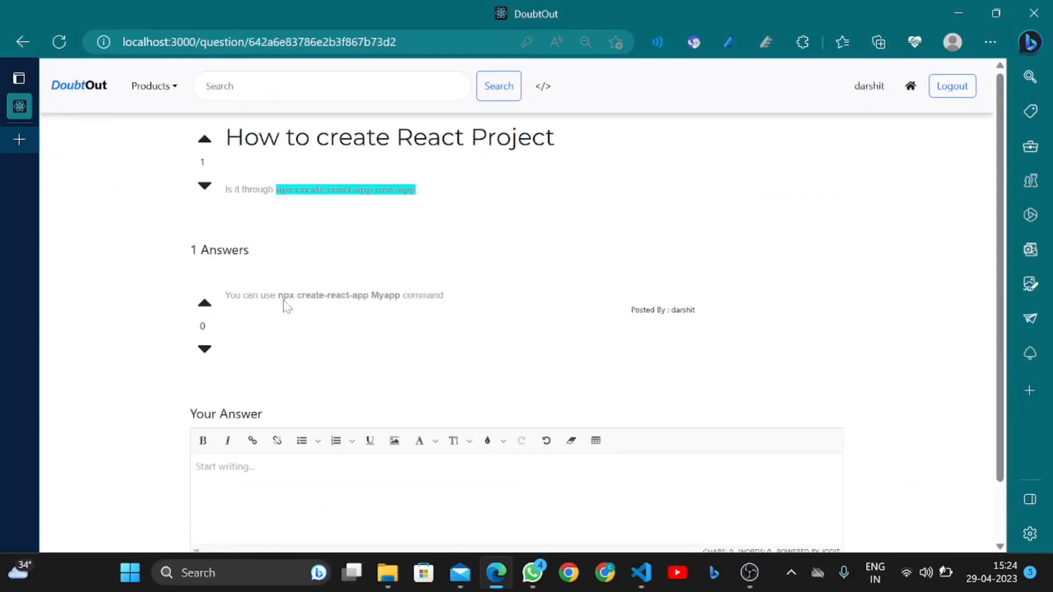
{"action": "scroll", "coordinate": [279, 329], "scroll_direction": "down", "scroll_amount": 1}
{"action": "scroll", "coordinate": [274, 338], "scroll_direction": "up", "scroll_amount": 1}
Upvote, downvote and re-upvote so the count reads 2, then focus the answer editor
{"action": "left_click", "coordinate": [204, 143]}
{"action": "left_click", "coordinate": [204, 187]}
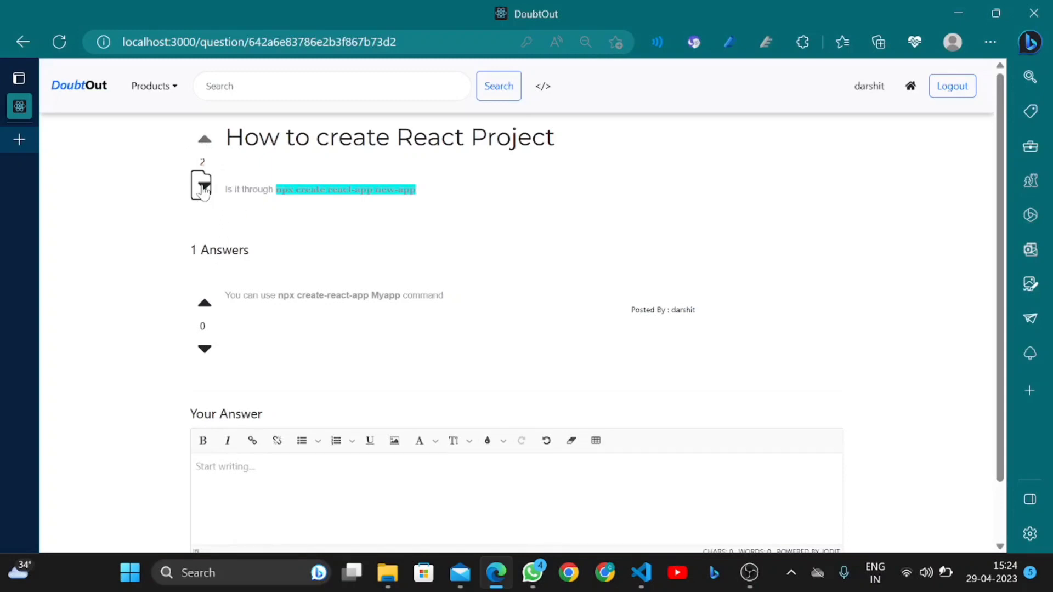
{"action": "left_click", "coordinate": [205, 137]}
{"action": "scroll", "coordinate": [296, 388], "scroll_direction": "down", "scroll_amount": 1}
{"action": "left_click", "coordinate": [241, 412]}
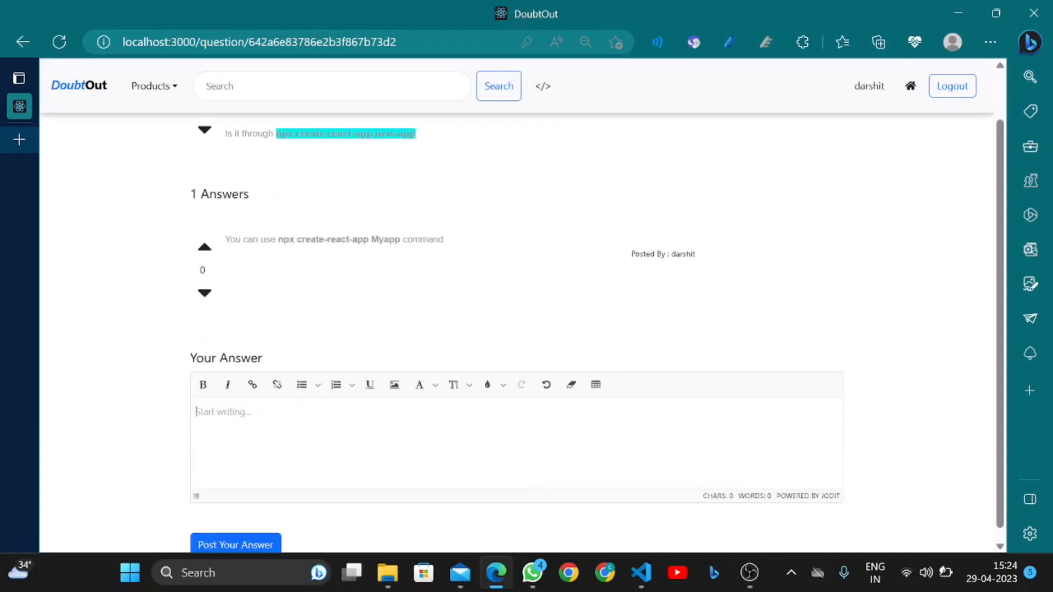
{"action": "scroll", "coordinate": [281, 433], "scroll_direction": "up", "scroll_amount": 1}
{"action": "scroll", "coordinate": [357, 301], "scroll_direction": "down", "scroll_amount": 1}
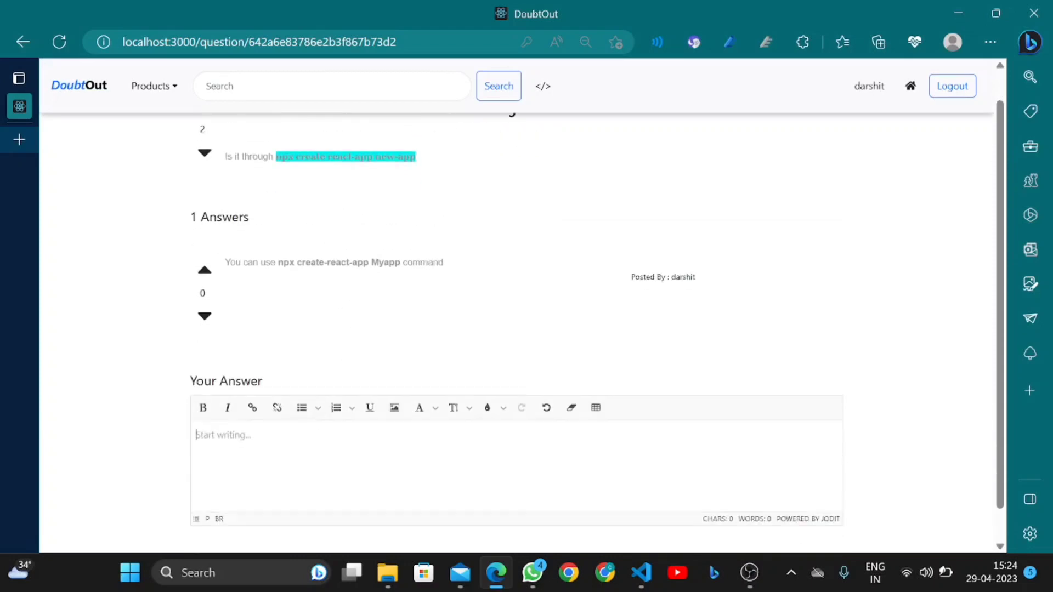
Type the answer and style it bold, italic, Impact font and orange
{"action": "type", "text": "by using npm creact react app"}
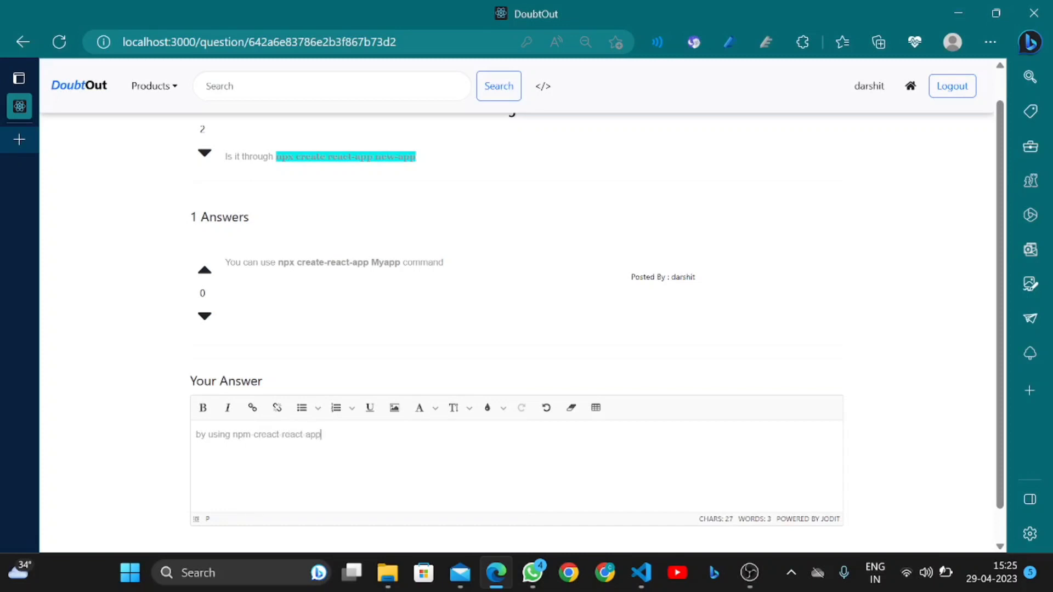
{"action": "left_click_drag", "start_coordinate": [329, 434], "coordinate": [151, 437]}
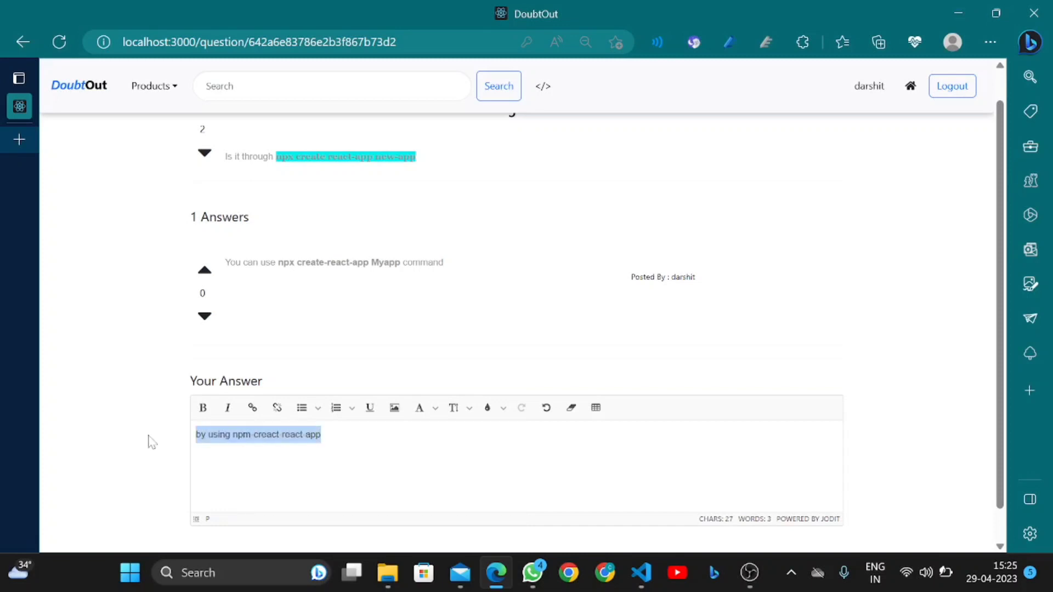
{"action": "left_click", "coordinate": [202, 407]}
{"action": "left_click", "coordinate": [227, 409]}
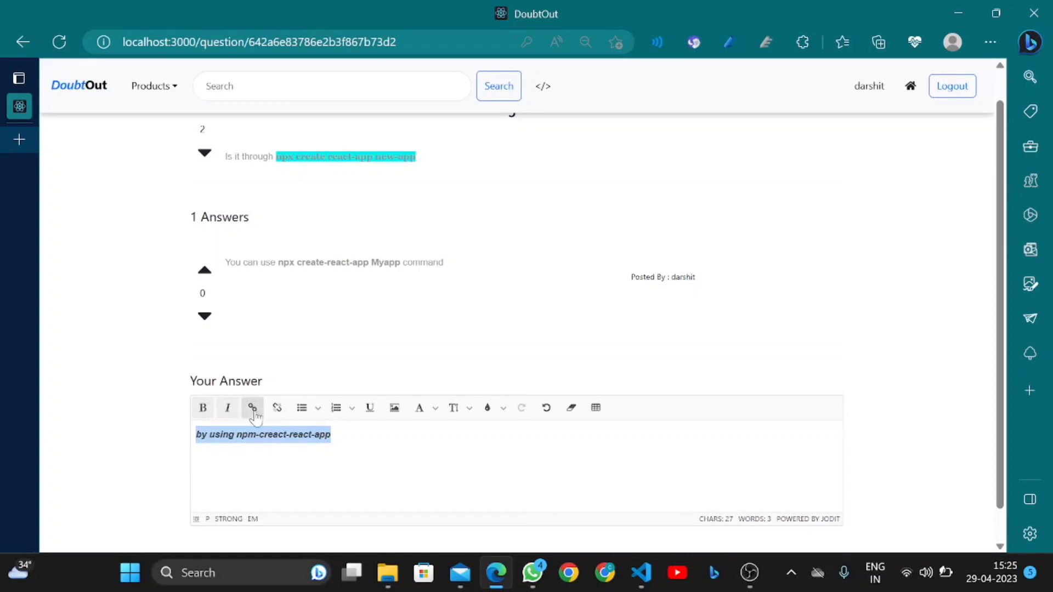
{"action": "left_click", "coordinate": [436, 410]}
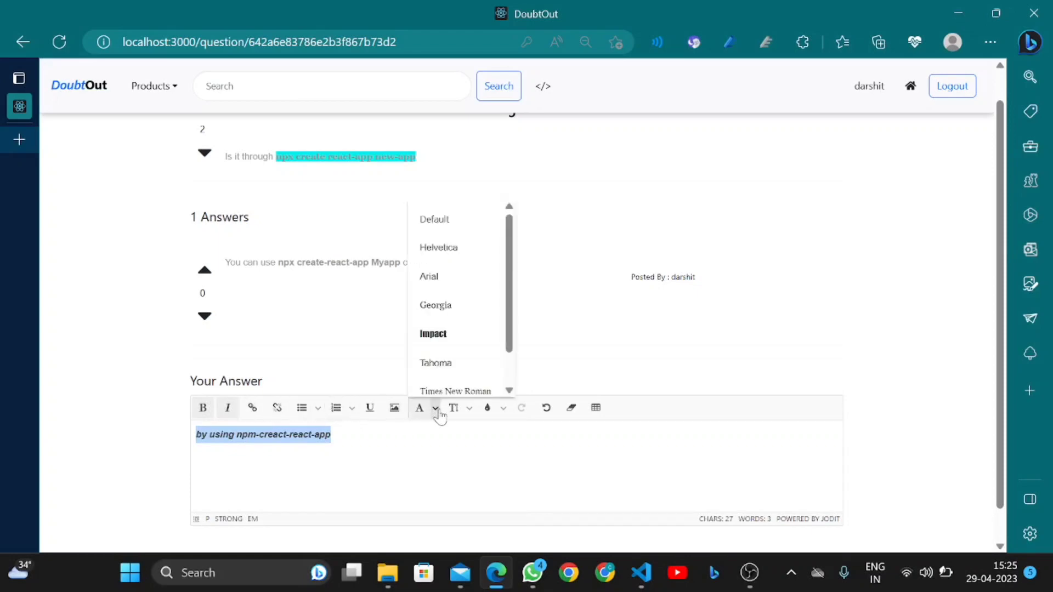
{"action": "left_click", "coordinate": [438, 335]}
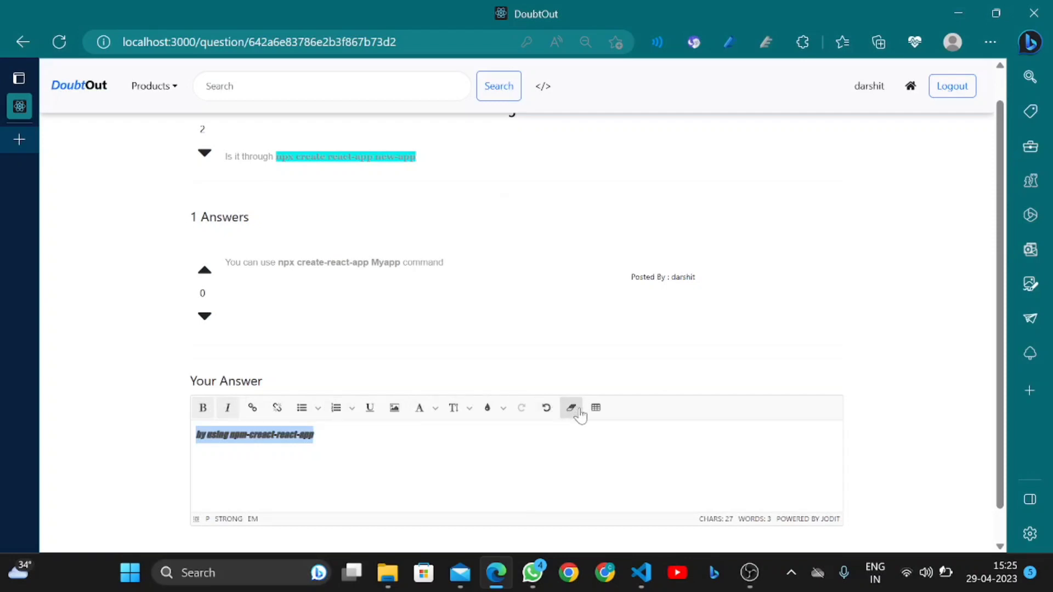
{"action": "left_click", "coordinate": [503, 412]}
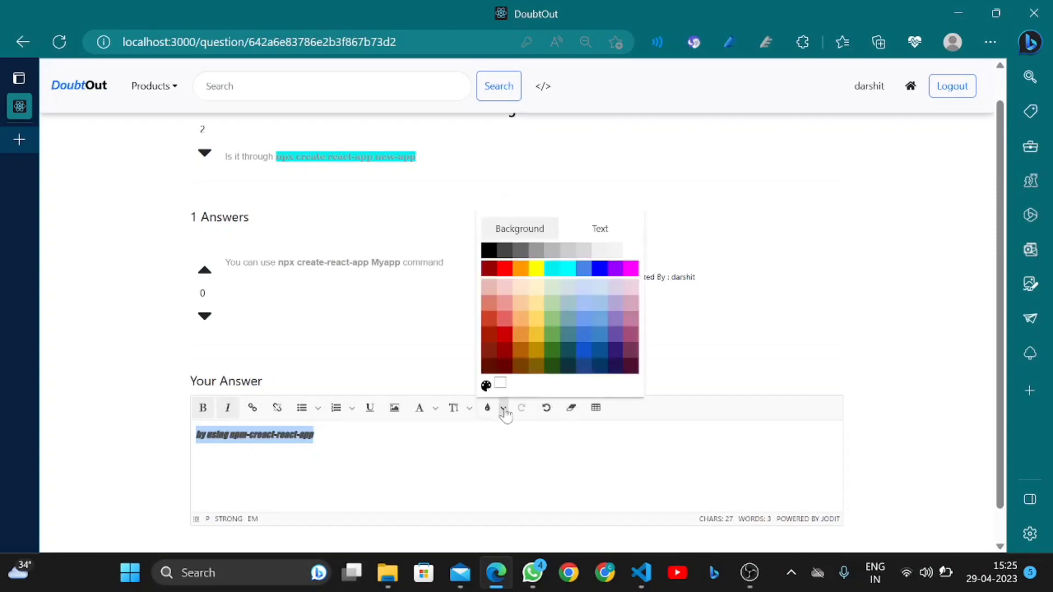
{"action": "left_click", "coordinate": [522, 323]}
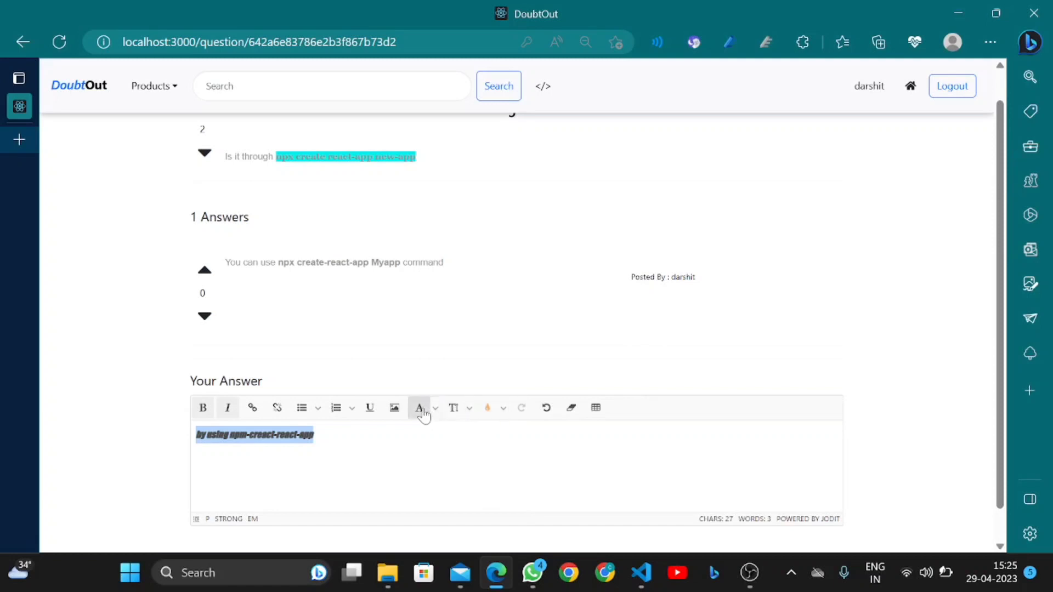
Underline the answer text, close the table grid unused, and post the answer
{"action": "left_click", "coordinate": [396, 411]}
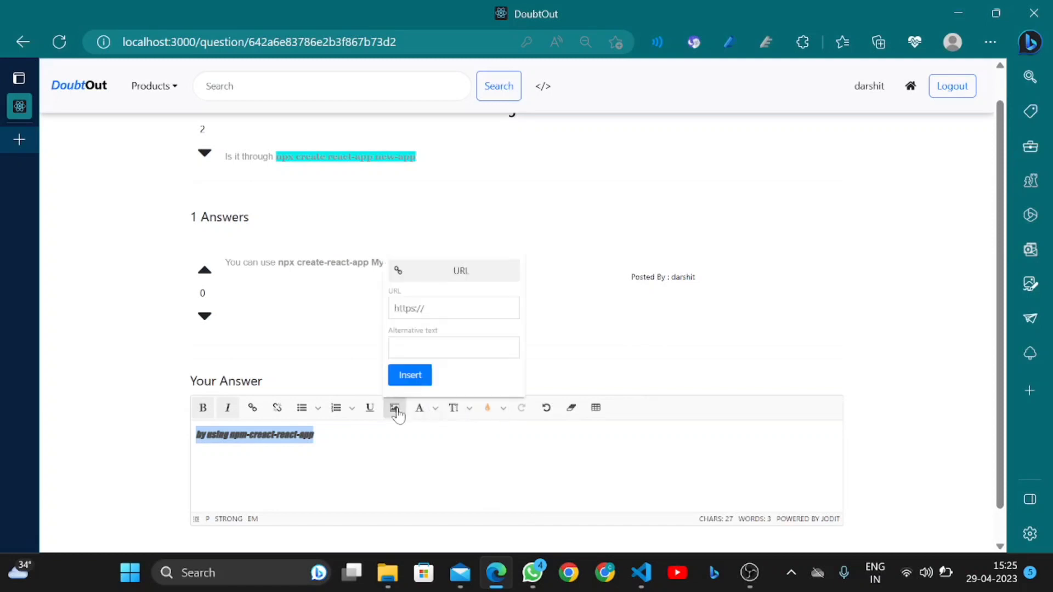
{"action": "left_click", "coordinate": [369, 409]}
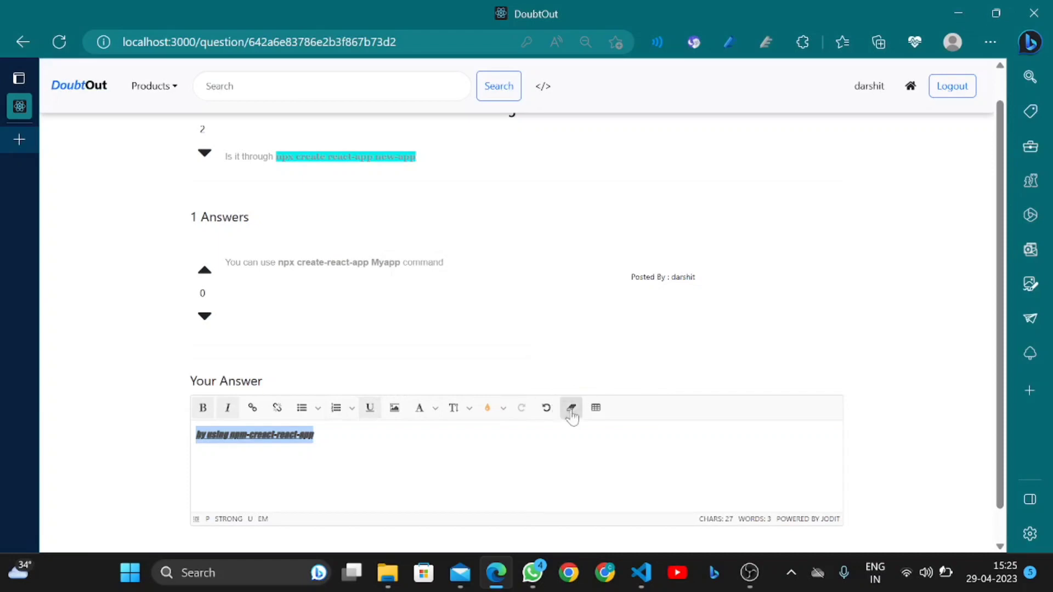
{"action": "scroll", "coordinate": [559, 423], "scroll_direction": "down", "scroll_amount": 1}
{"action": "left_click", "coordinate": [596, 372]}
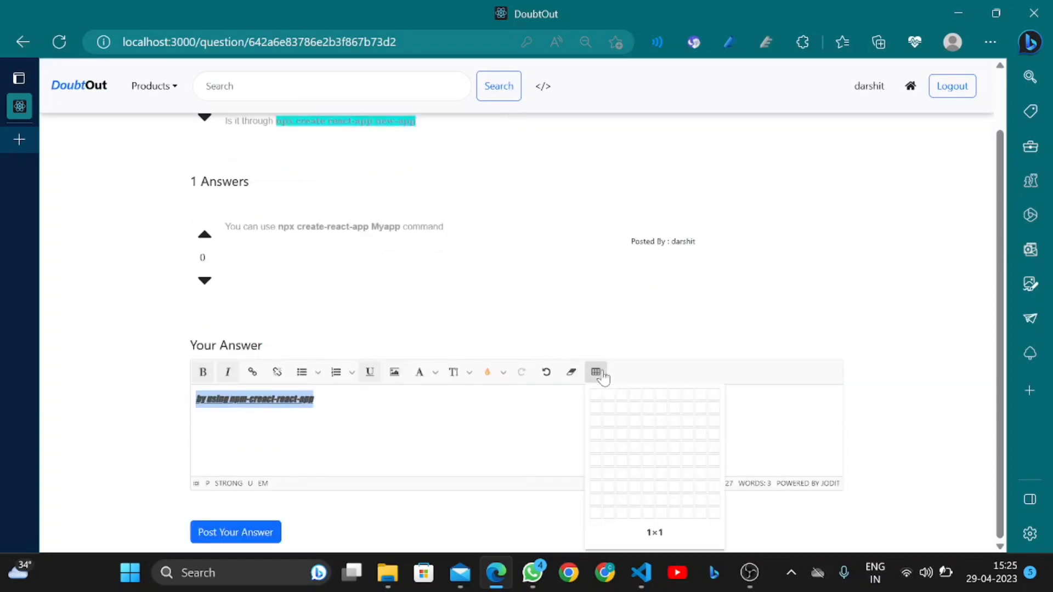
{"action": "left_click", "coordinate": [314, 398]}
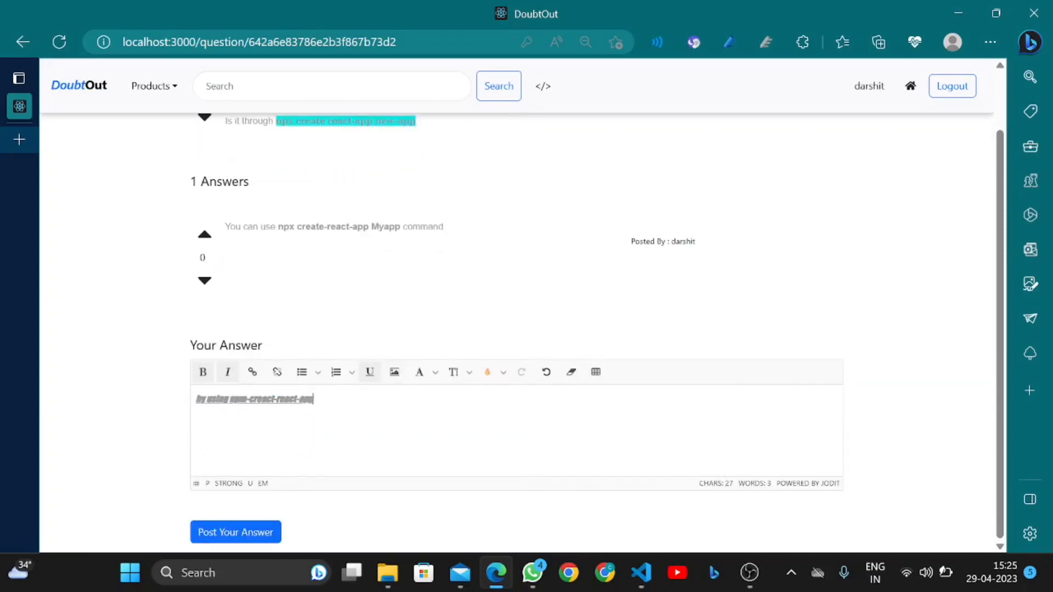
{"action": "left_click", "coordinate": [245, 538]}
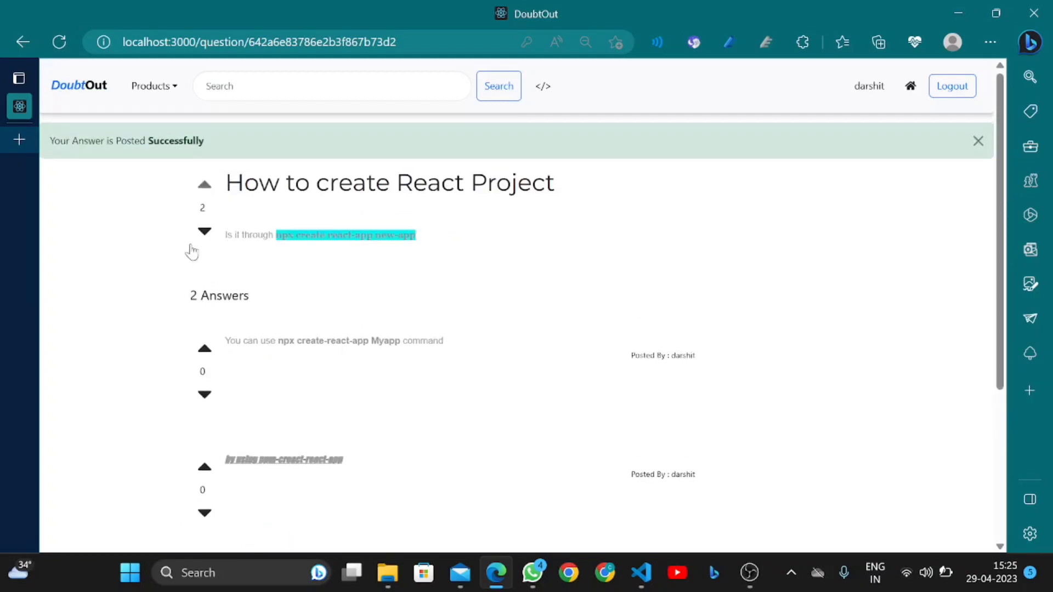
Check the posted answer, then go to Products > Questions to list all 17 questions
{"action": "scroll", "coordinate": [413, 288], "scroll_direction": "down", "scroll_amount": 1}
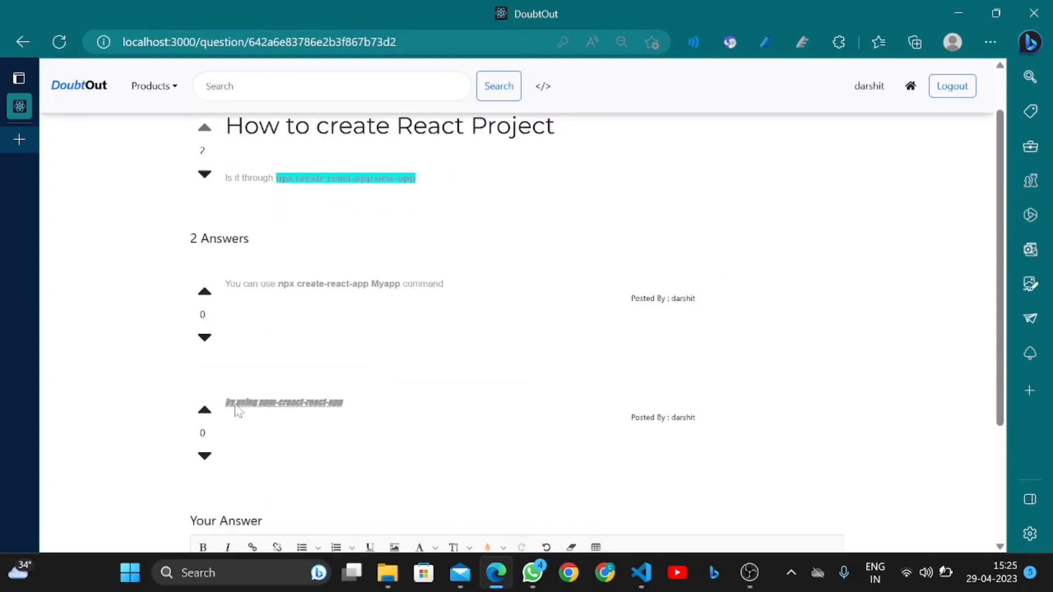
{"action": "scroll", "coordinate": [312, 417], "scroll_direction": "up", "scroll_amount": 1}
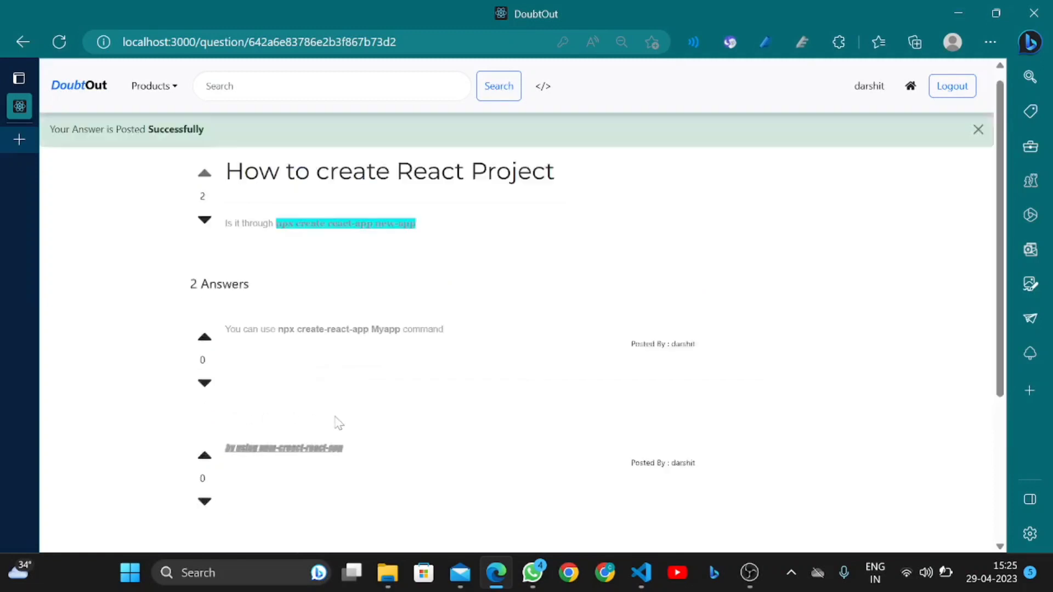
{"action": "left_click", "coordinate": [166, 89]}
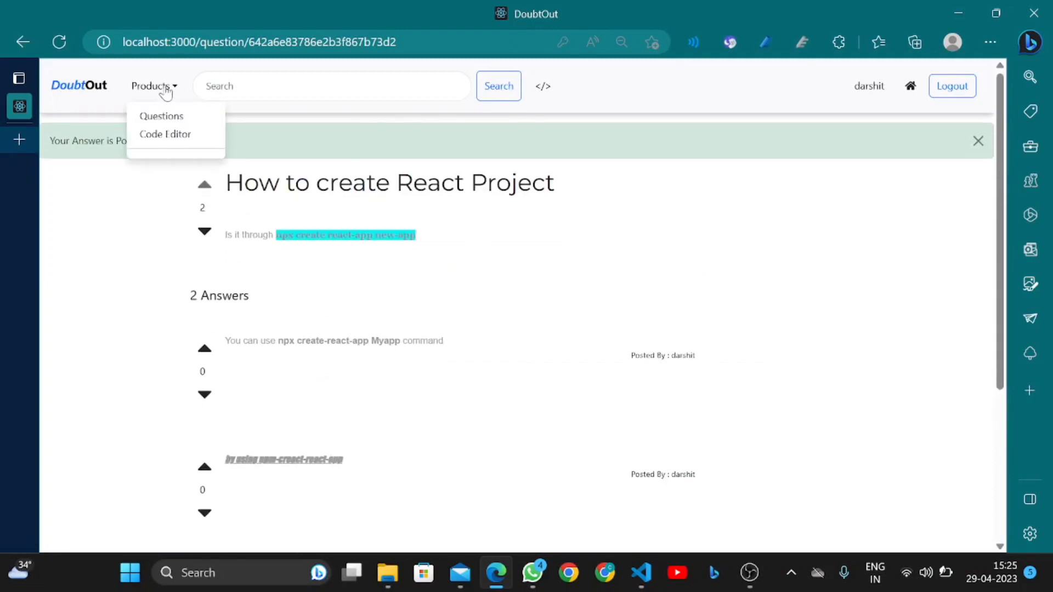
{"action": "left_click", "coordinate": [167, 120]}
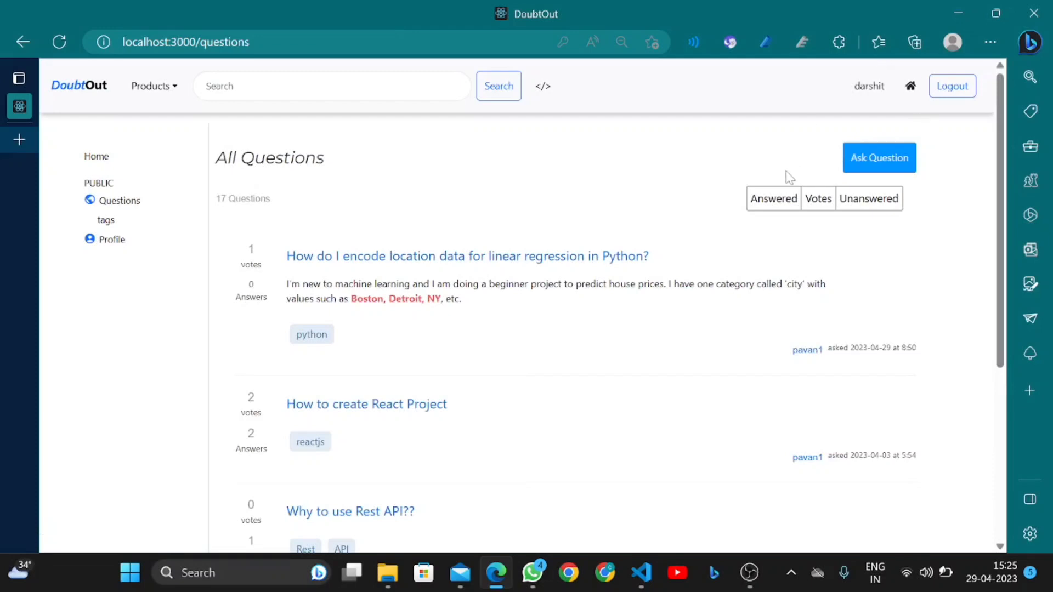
Filter the list to answered questions and view page 2
{"action": "left_click", "coordinate": [775, 208]}
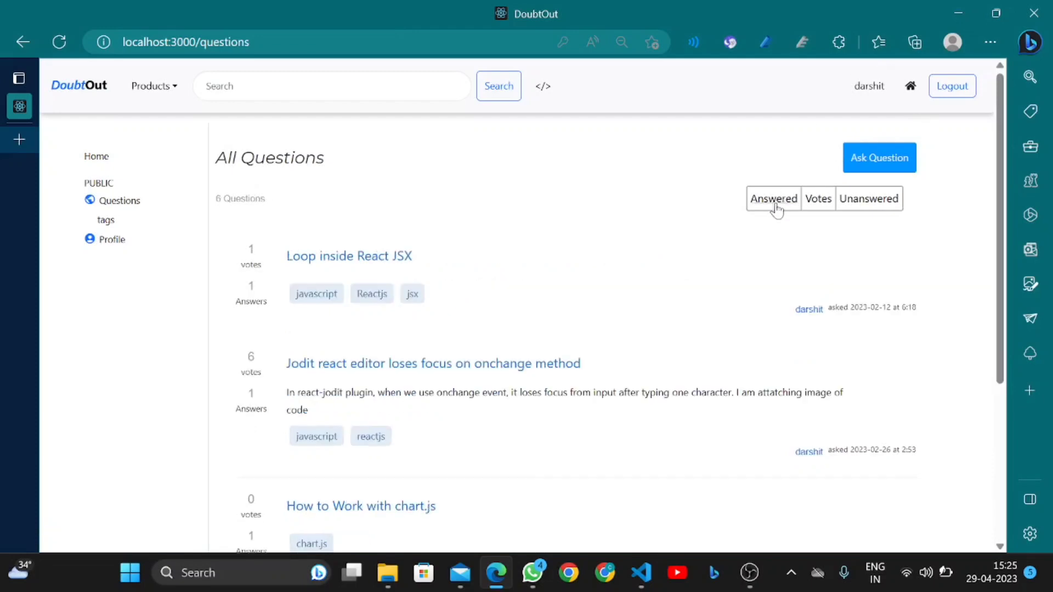
{"action": "scroll", "coordinate": [390, 437], "scroll_direction": "down", "scroll_amount": 1}
{"action": "scroll", "coordinate": [389, 437], "scroll_direction": "down", "scroll_amount": 3}
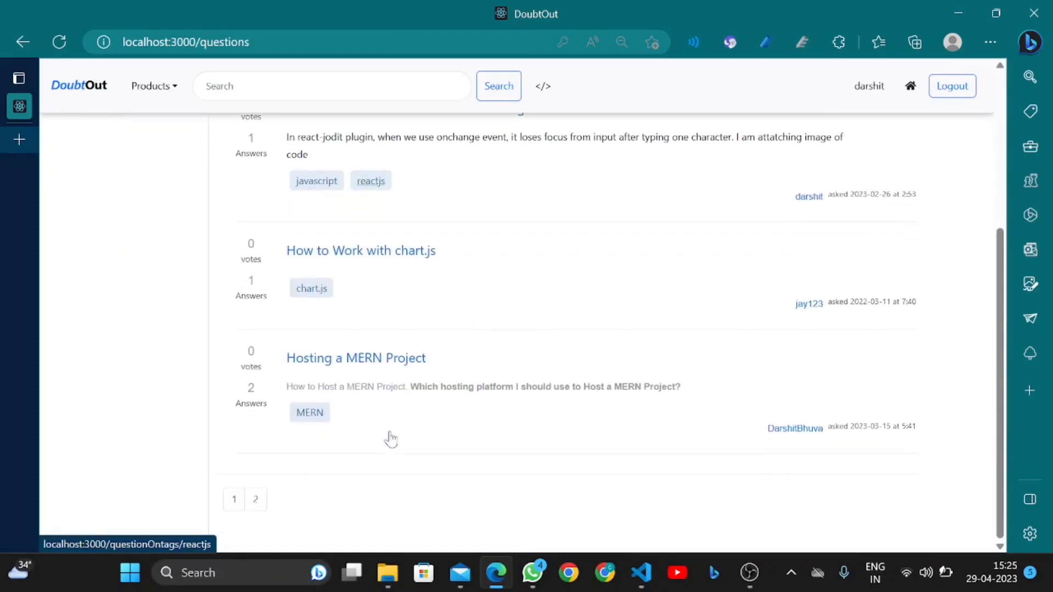
{"action": "scroll", "coordinate": [535, 352], "scroll_direction": "up", "scroll_amount": 5}
{"action": "scroll", "coordinate": [545, 430], "scroll_direction": "down", "scroll_amount": 5}
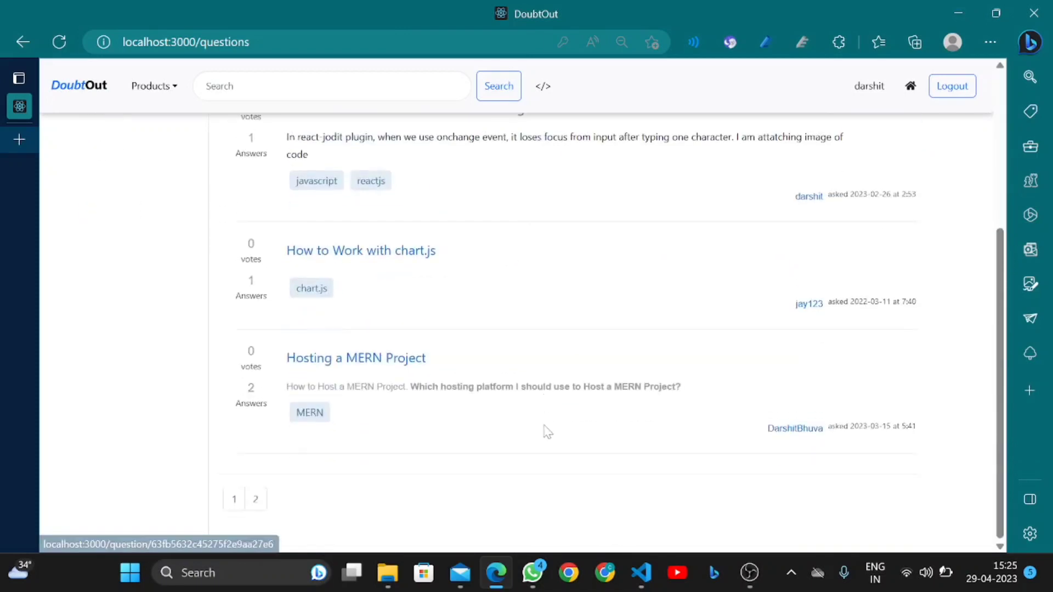
{"action": "left_click", "coordinate": [255, 510]}
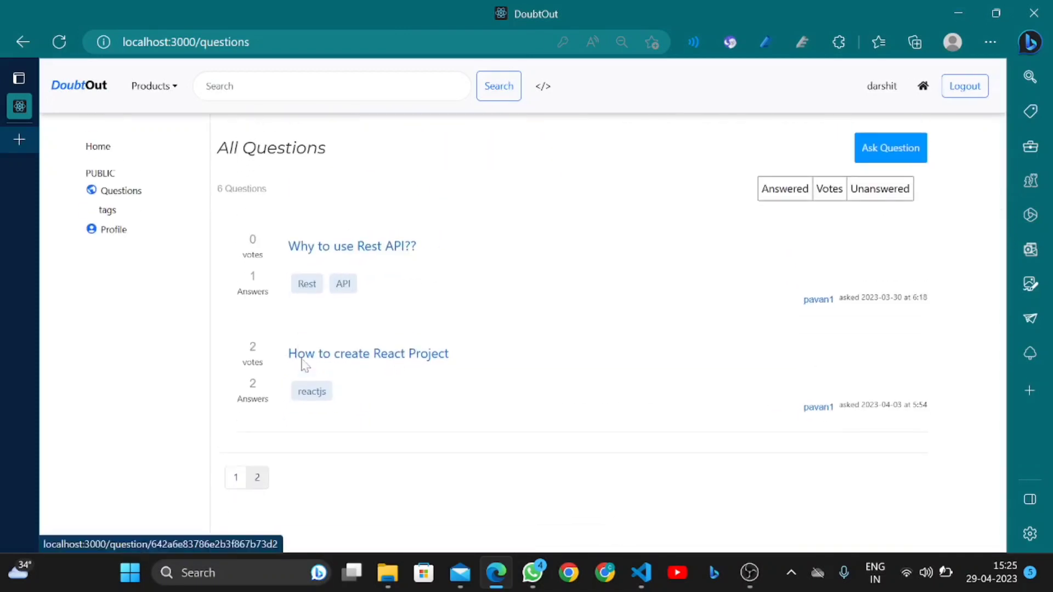
Sort the questions by votes and browse the results
{"action": "left_click", "coordinate": [820, 193]}
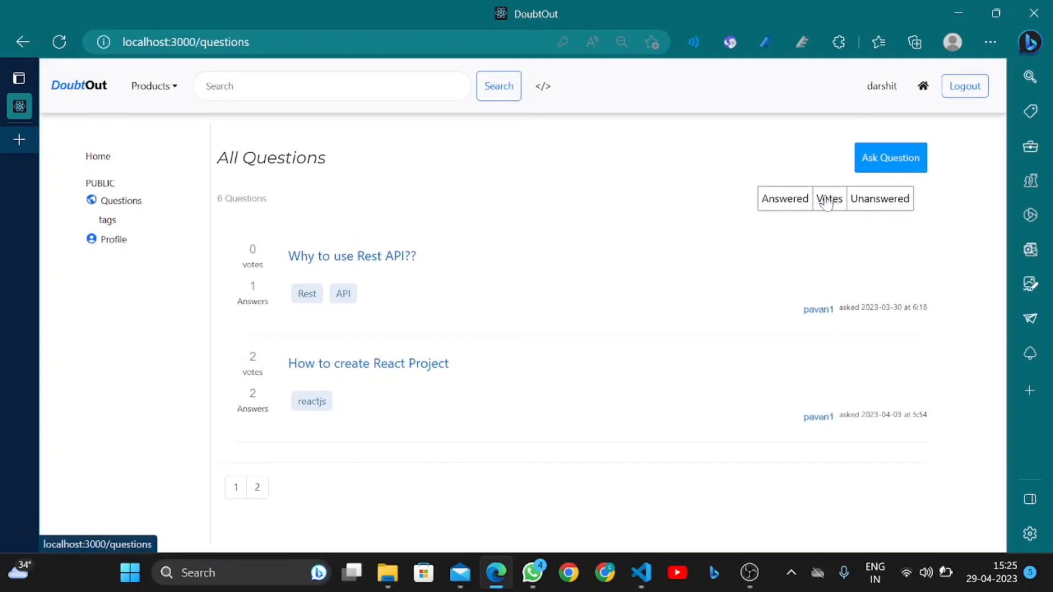
{"action": "scroll", "coordinate": [336, 274], "scroll_direction": "down", "scroll_amount": 1}
{"action": "scroll", "coordinate": [337, 294], "scroll_direction": "down", "scroll_amount": 1}
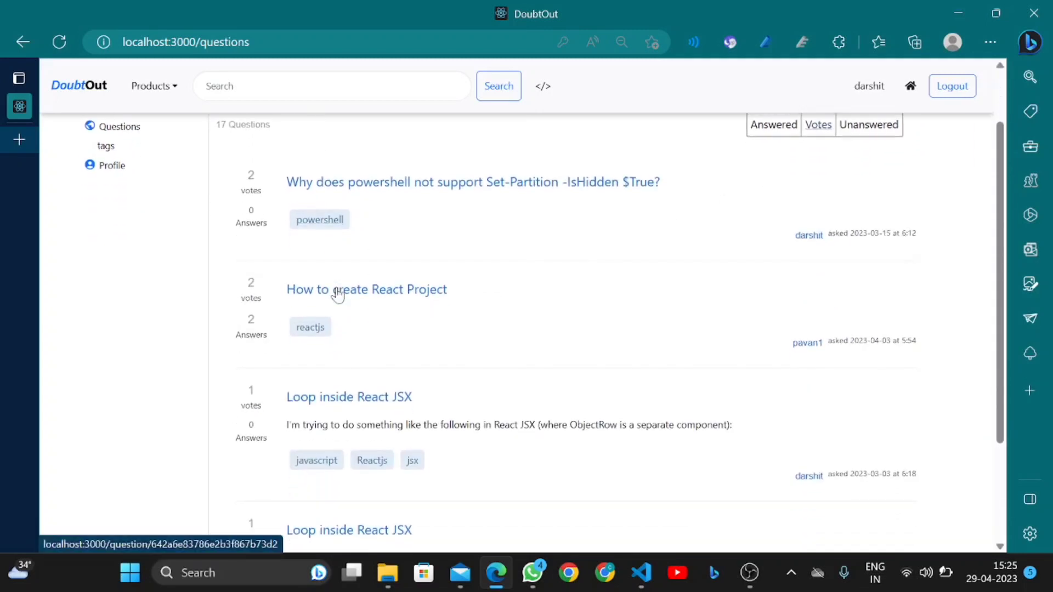
{"action": "scroll", "coordinate": [336, 294], "scroll_direction": "up", "scroll_amount": 2}
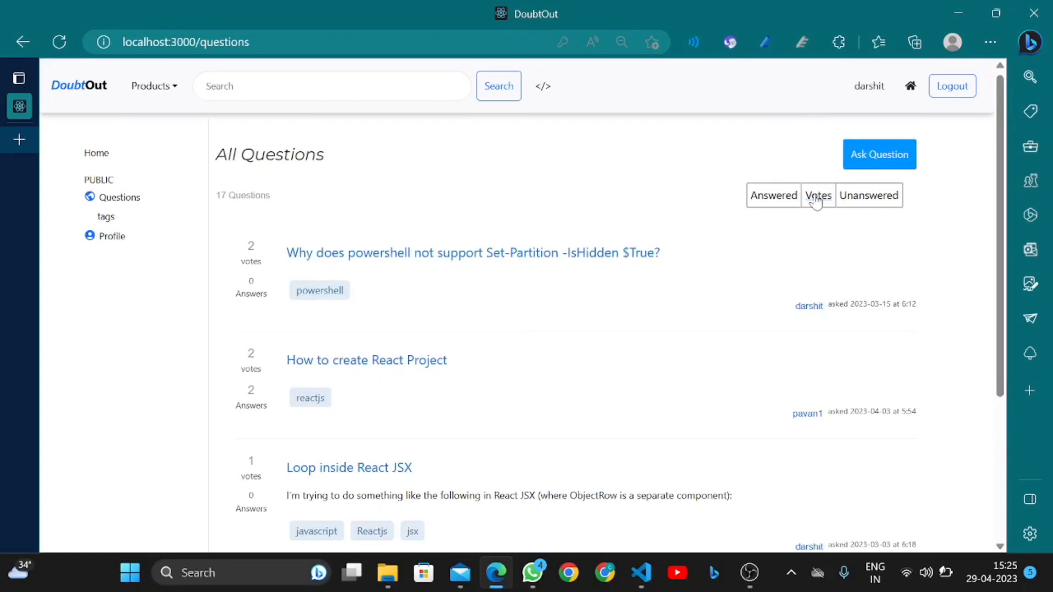
{"action": "scroll", "coordinate": [470, 352], "scroll_direction": "down", "scroll_amount": 4}
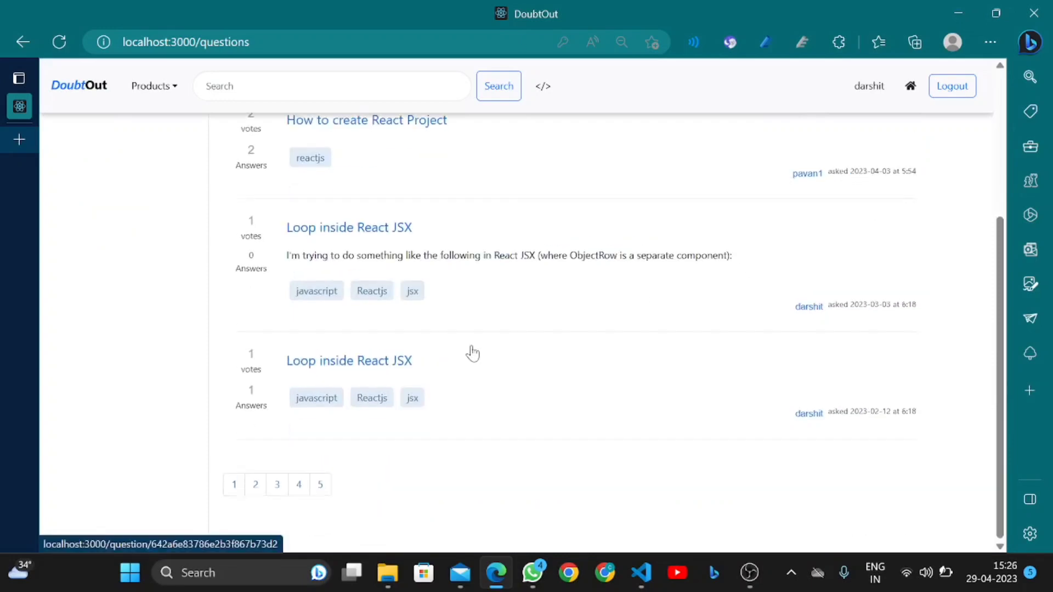
{"action": "scroll", "coordinate": [470, 351], "scroll_direction": "up", "scroll_amount": 5}
Show only unanswered questions and browse the results
{"action": "left_click", "coordinate": [868, 200]}
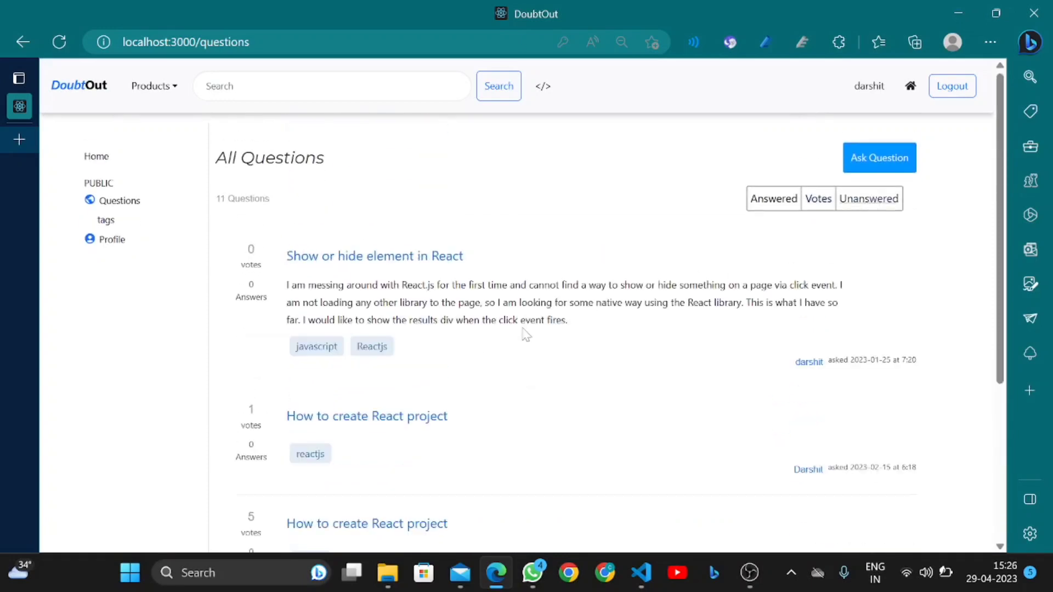
{"action": "scroll", "coordinate": [527, 335], "scroll_direction": "down", "scroll_amount": 2}
{"action": "scroll", "coordinate": [523, 335], "scroll_direction": "down", "scroll_amount": 3}
{"action": "scroll", "coordinate": [524, 334], "scroll_direction": "up", "scroll_amount": 5}
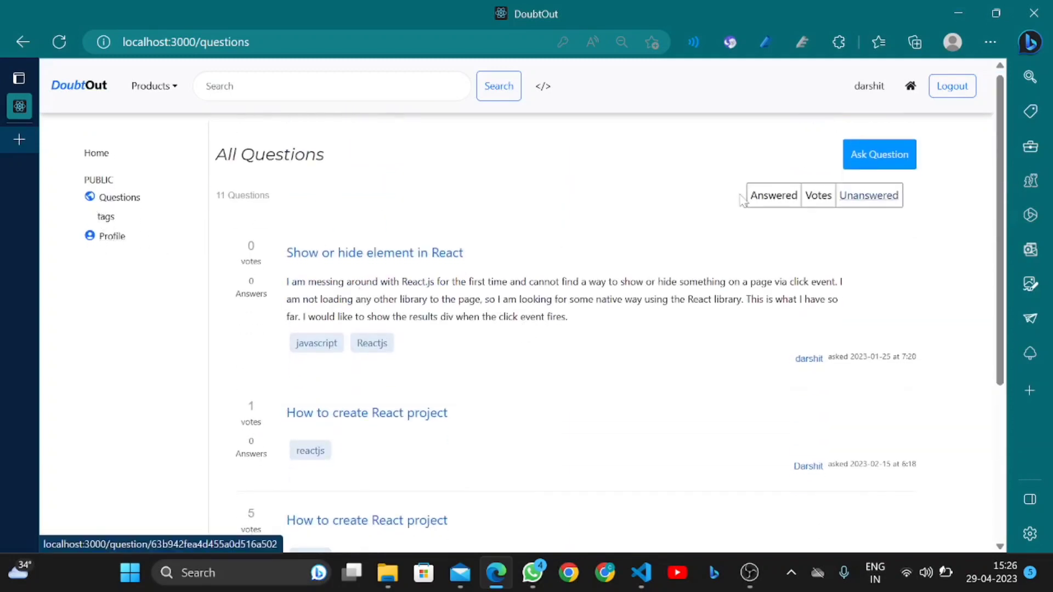
{"action": "scroll", "coordinate": [789, 179], "scroll_direction": "up", "scroll_amount": 1}
{"action": "scroll", "coordinate": [822, 142], "scroll_direction": "down", "scroll_amount": 1}
{"action": "left_click", "coordinate": [869, 86]}
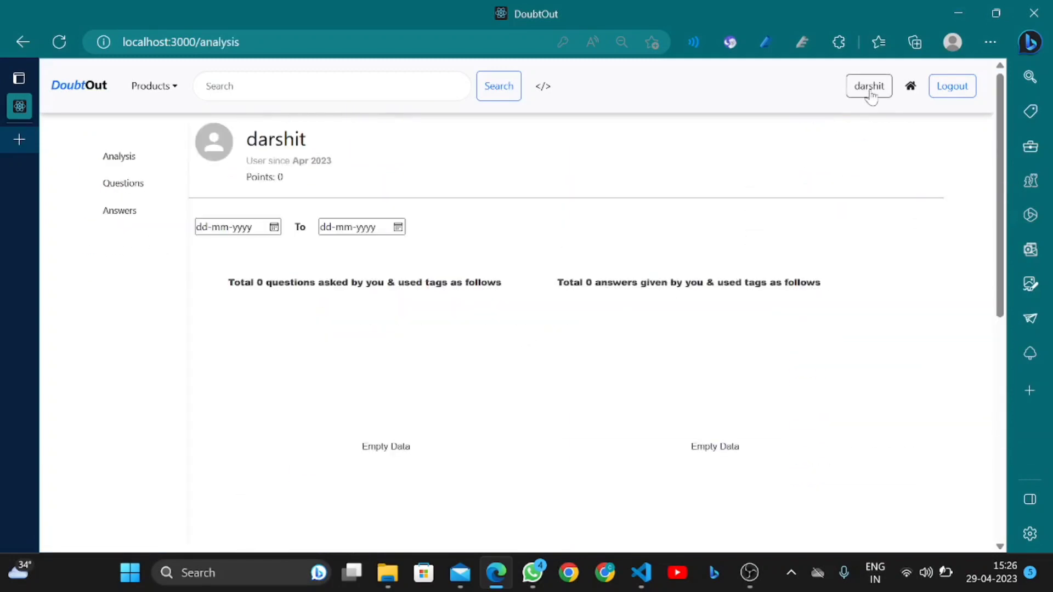
{"action": "scroll", "coordinate": [454, 329], "scroll_direction": "down", "scroll_amount": 1}
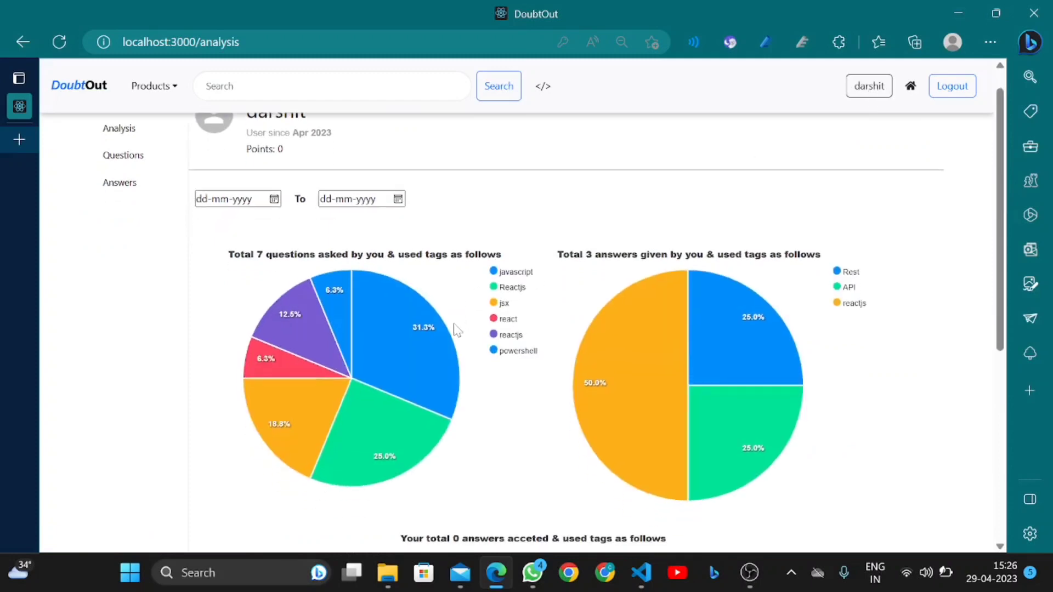
{"action": "scroll", "coordinate": [454, 328], "scroll_direction": "up", "scroll_amount": 1}
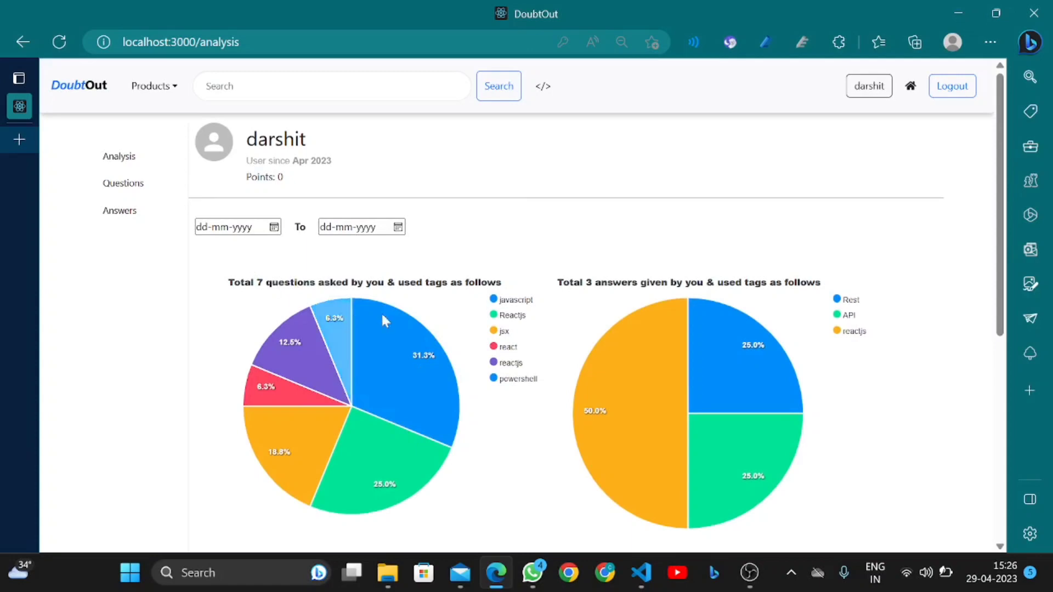
{"action": "mouse_move", "coordinate": [360, 396]}
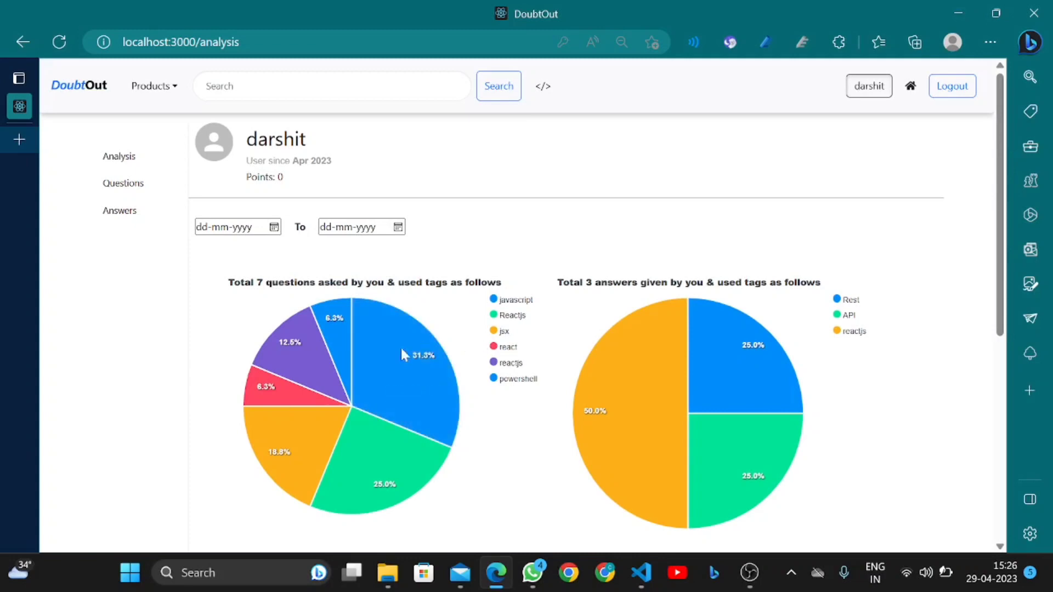
{"action": "scroll", "coordinate": [390, 353], "scroll_direction": "down", "scroll_amount": 1}
{"action": "mouse_move", "coordinate": [377, 423]}
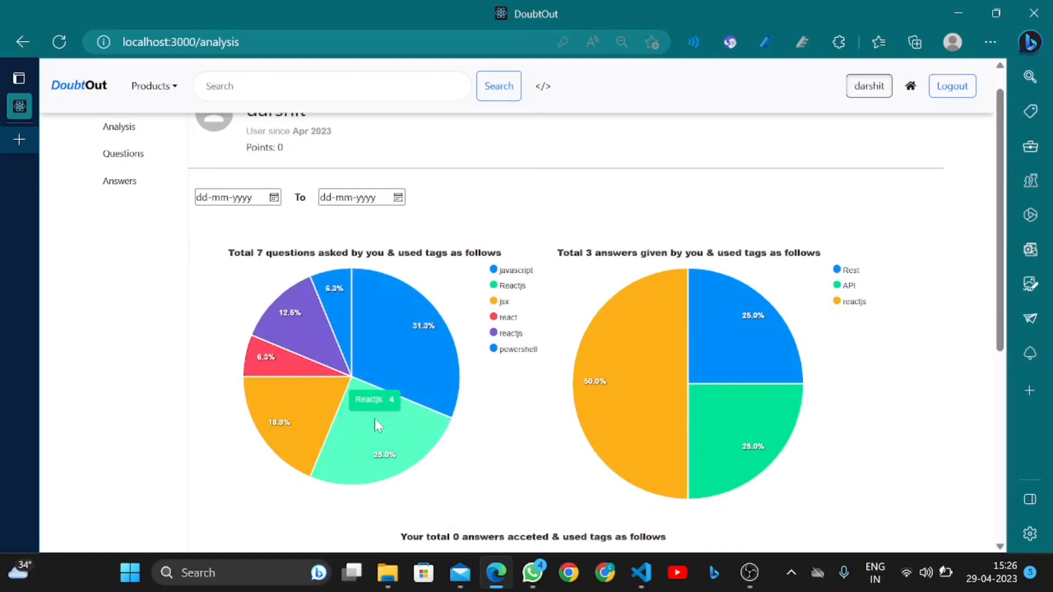
{"action": "mouse_move", "coordinate": [411, 364]}
{"action": "mouse_move", "coordinate": [616, 376]}
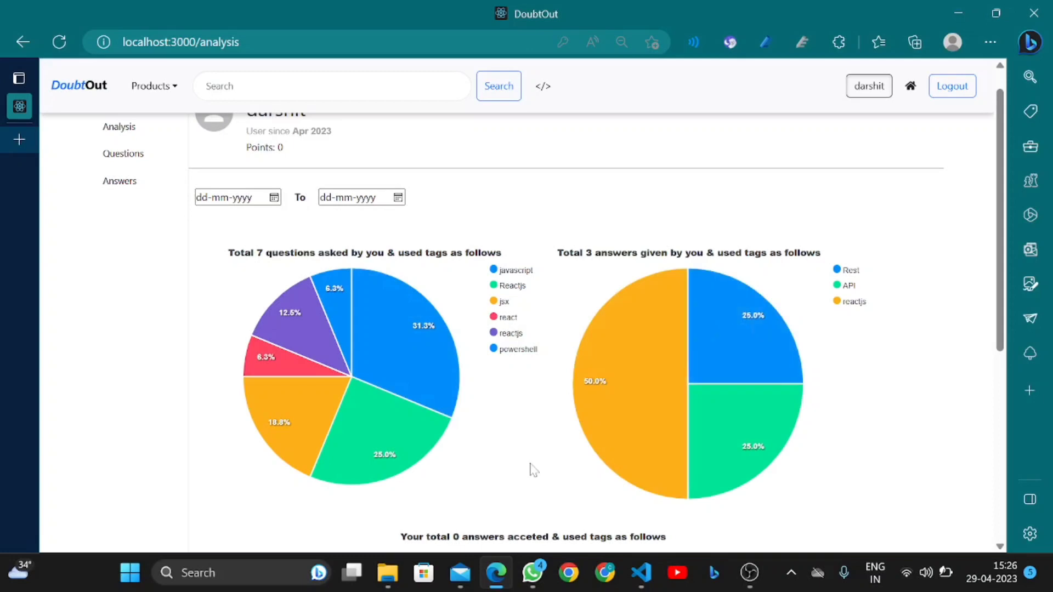
{"action": "scroll", "coordinate": [531, 470], "scroll_direction": "down", "scroll_amount": 3}
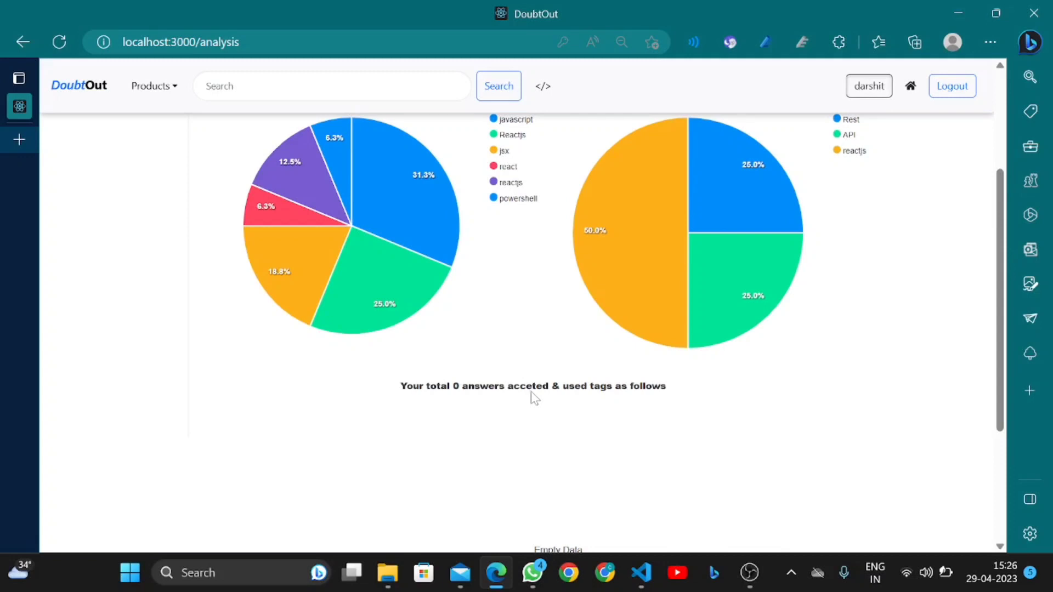
{"action": "scroll", "coordinate": [532, 395], "scroll_direction": "down", "scroll_amount": 1}
{"action": "scroll", "coordinate": [532, 395], "scroll_direction": "up", "scroll_amount": 5}
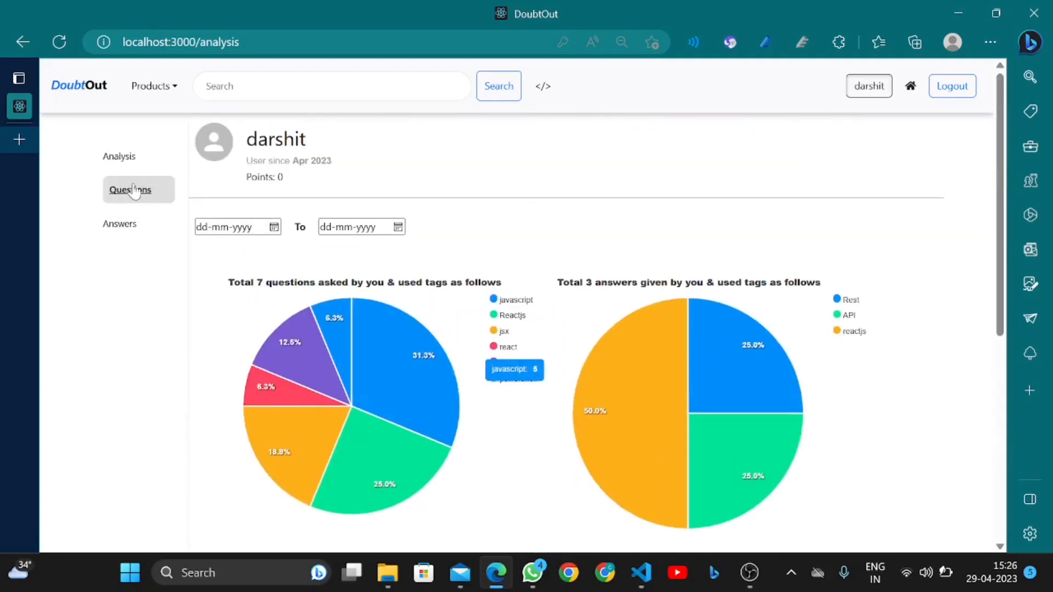
Set the analysis date range to 01-02-2023 through 29-04-2023
{"action": "left_click", "coordinate": [274, 227]}
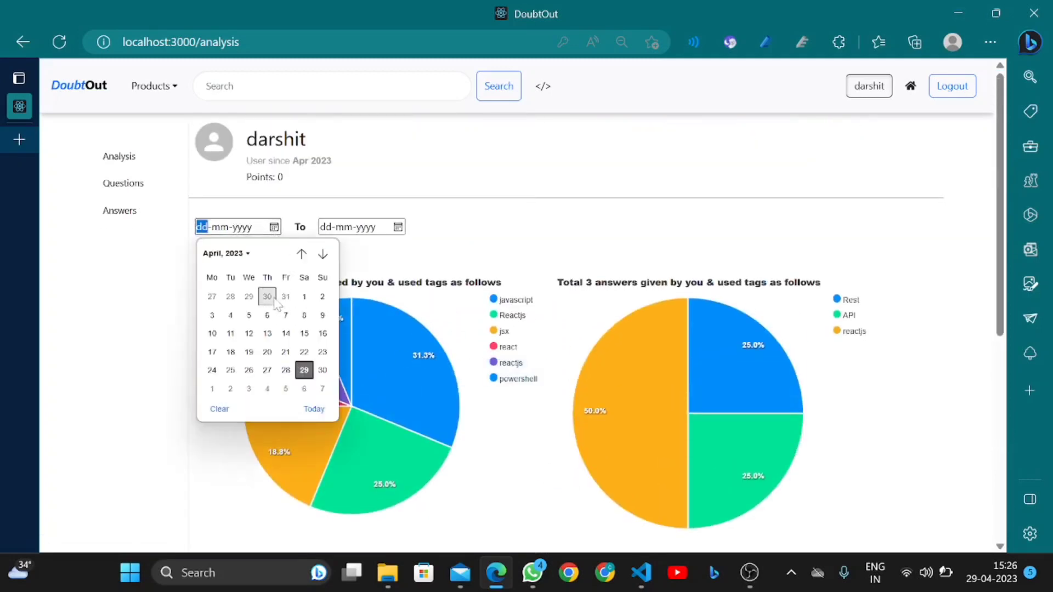
{"action": "left_click", "coordinate": [233, 256]}
{"action": "left_click", "coordinate": [248, 297]}
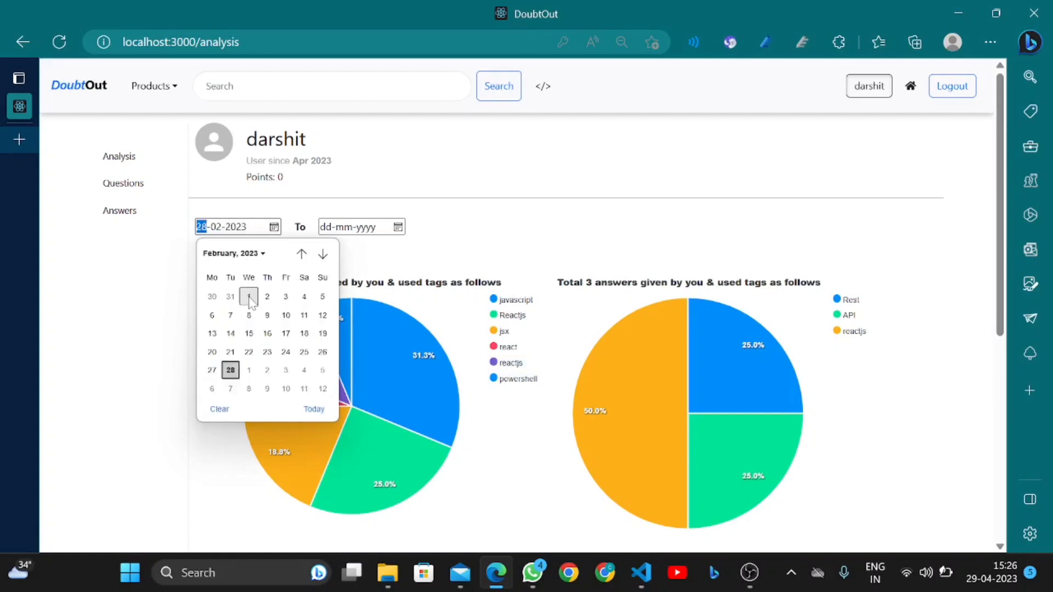
{"action": "left_click", "coordinate": [249, 296]}
{"action": "left_click", "coordinate": [397, 227]}
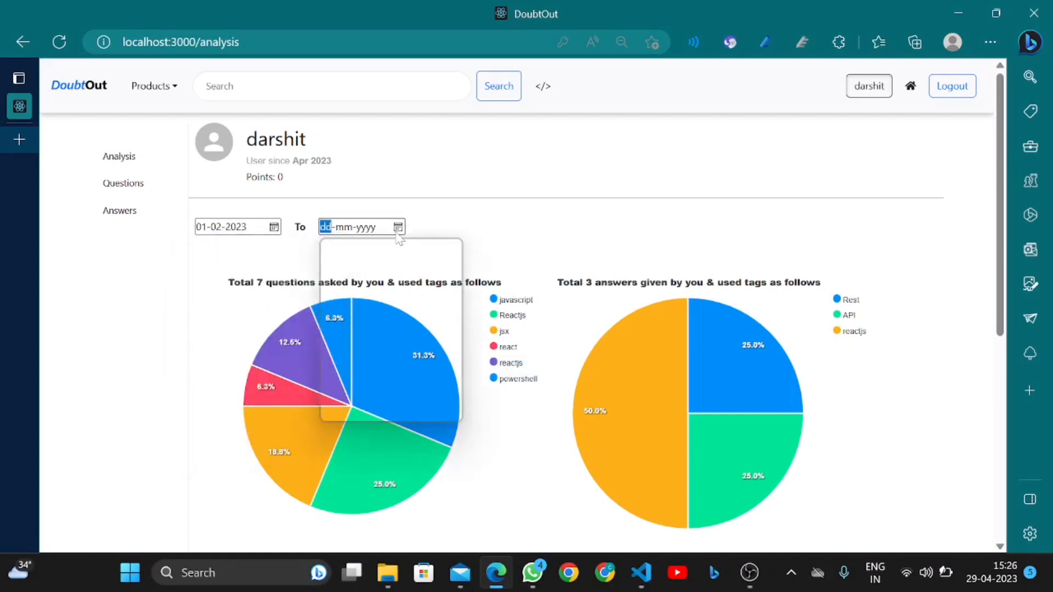
{"action": "left_click", "coordinate": [429, 373]}
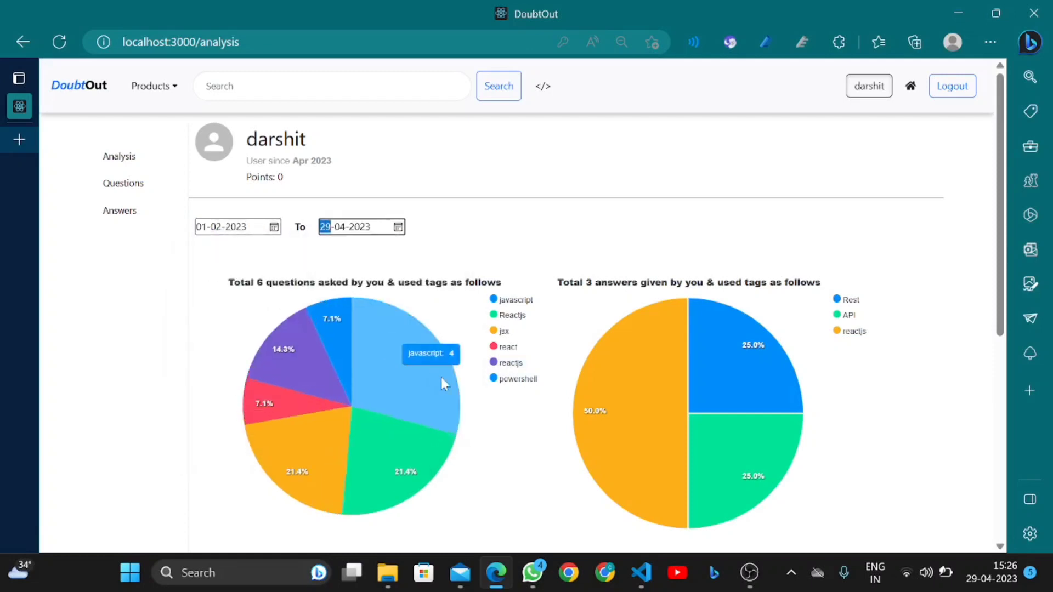
{"action": "scroll", "coordinate": [470, 422], "scroll_direction": "down", "scroll_amount": 2}
{"action": "scroll", "coordinate": [470, 422], "scroll_direction": "down", "scroll_amount": 2}
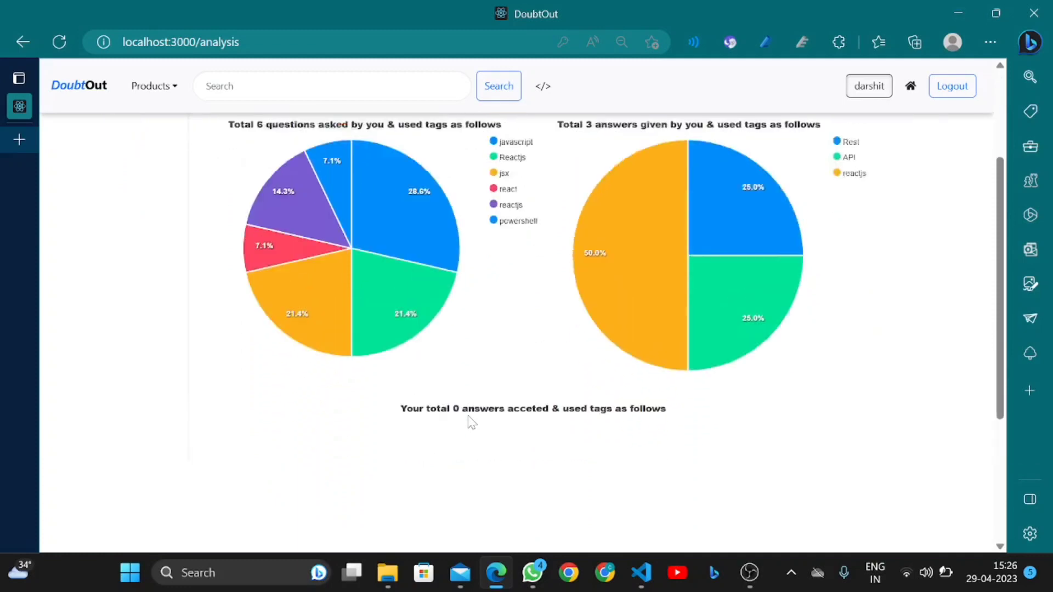
{"action": "scroll", "coordinate": [469, 422], "scroll_direction": "up", "scroll_amount": 4}
Change the start date to 10-02-2023 so the charts count 6 questions
{"action": "left_click", "coordinate": [275, 223]}
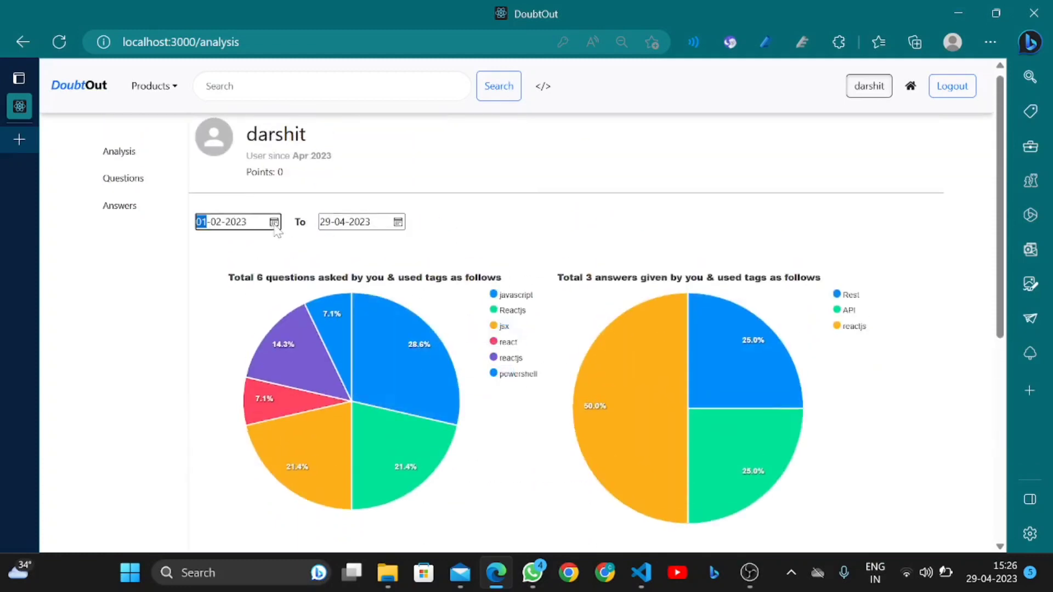
{"action": "left_click", "coordinate": [284, 308]}
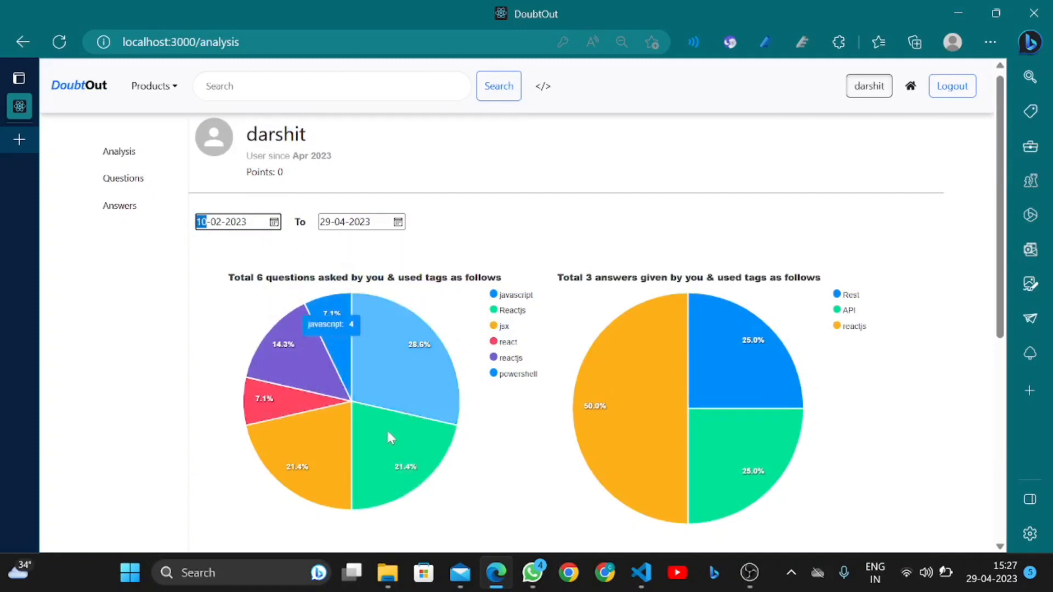
{"action": "scroll", "coordinate": [606, 340], "scroll_direction": "down", "scroll_amount": 2}
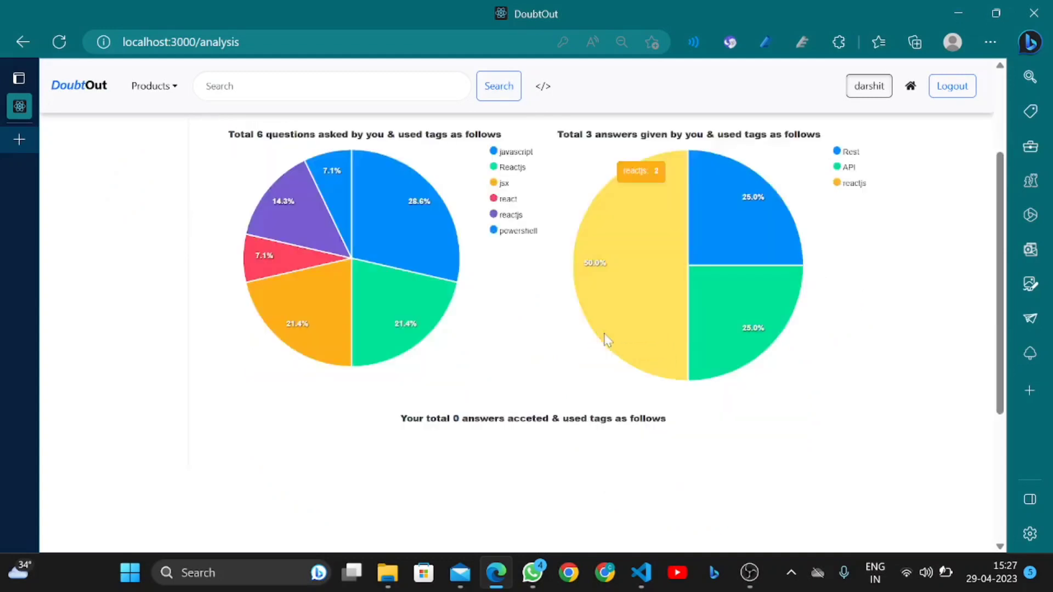
{"action": "scroll", "coordinate": [606, 340], "scroll_direction": "up", "scroll_amount": 2}
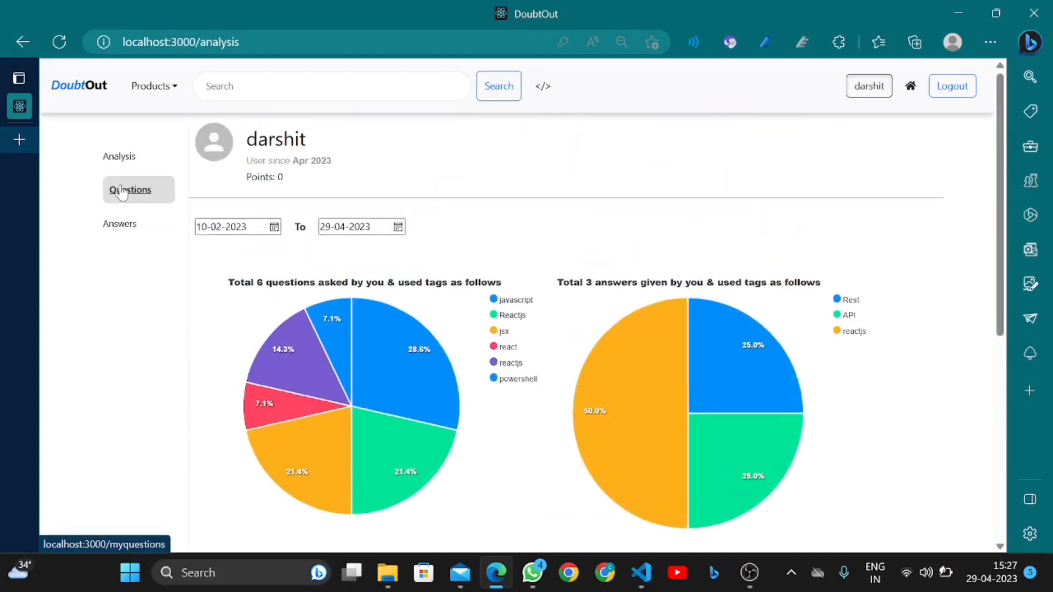
Open My Questions and set the start date to 01-02-2023
{"action": "left_click", "coordinate": [121, 191]}
{"action": "left_click", "coordinate": [428, 228]}
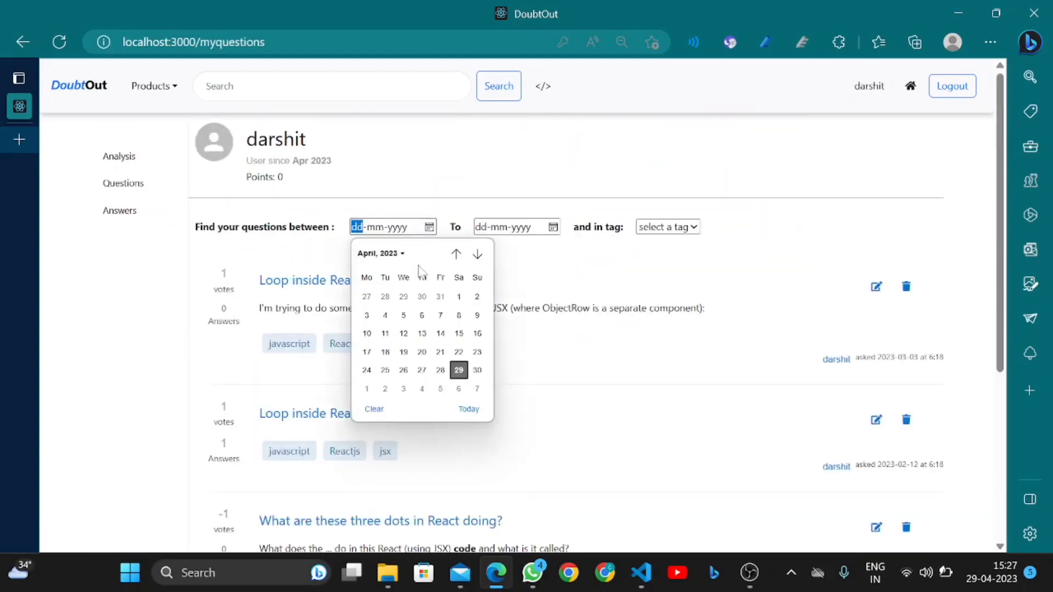
{"action": "left_click", "coordinate": [458, 296]}
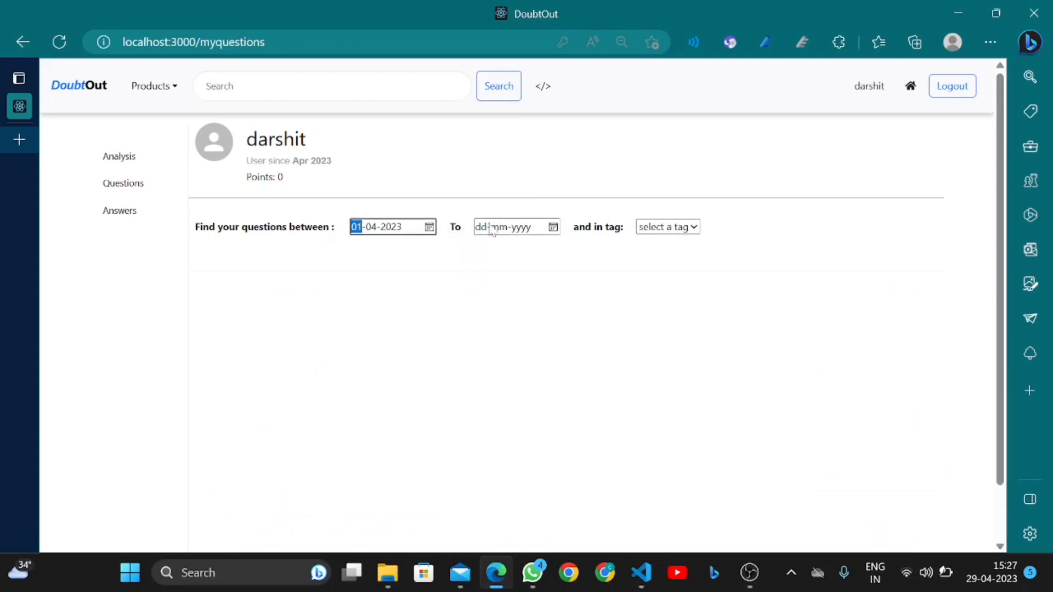
{"action": "left_click", "coordinate": [429, 228]}
{"action": "left_click", "coordinate": [392, 258]}
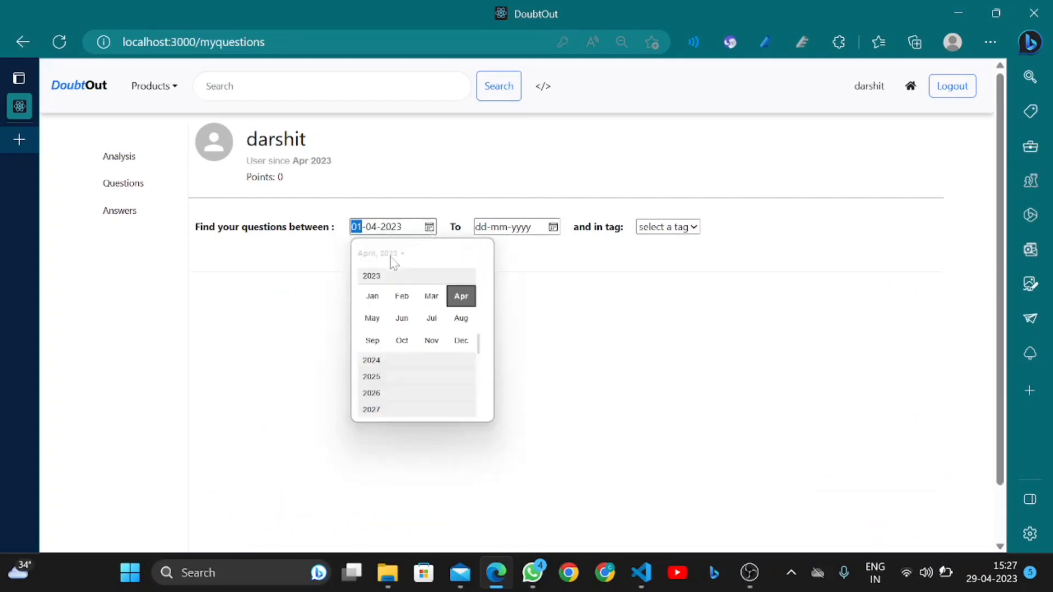
{"action": "left_click", "coordinate": [403, 295]}
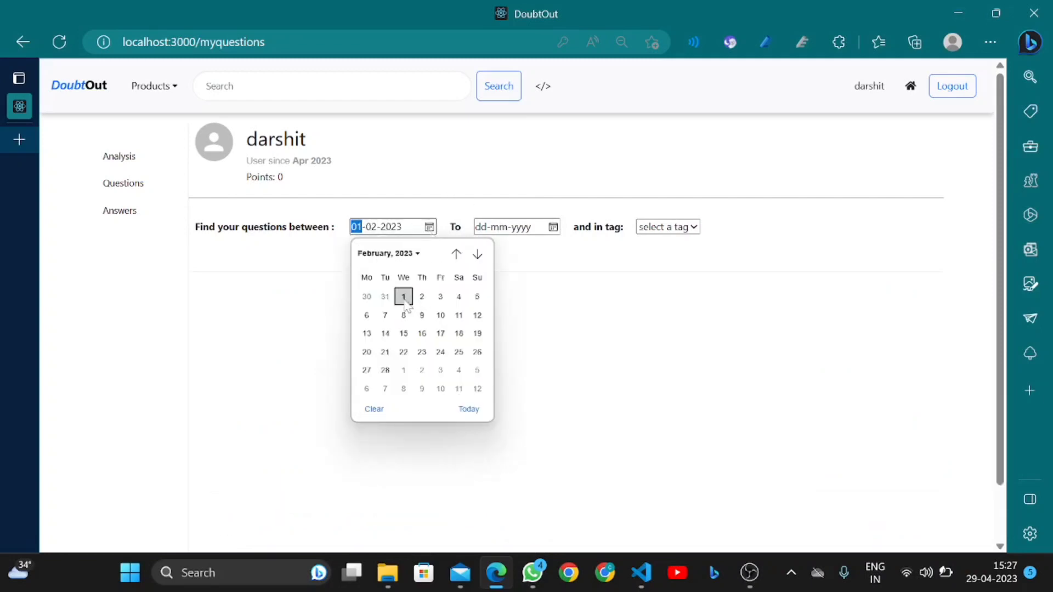
{"action": "left_click", "coordinate": [404, 298]}
Set the end date to 28-04-2023 and filter by the Reactjs tag
{"action": "left_click", "coordinate": [553, 227]}
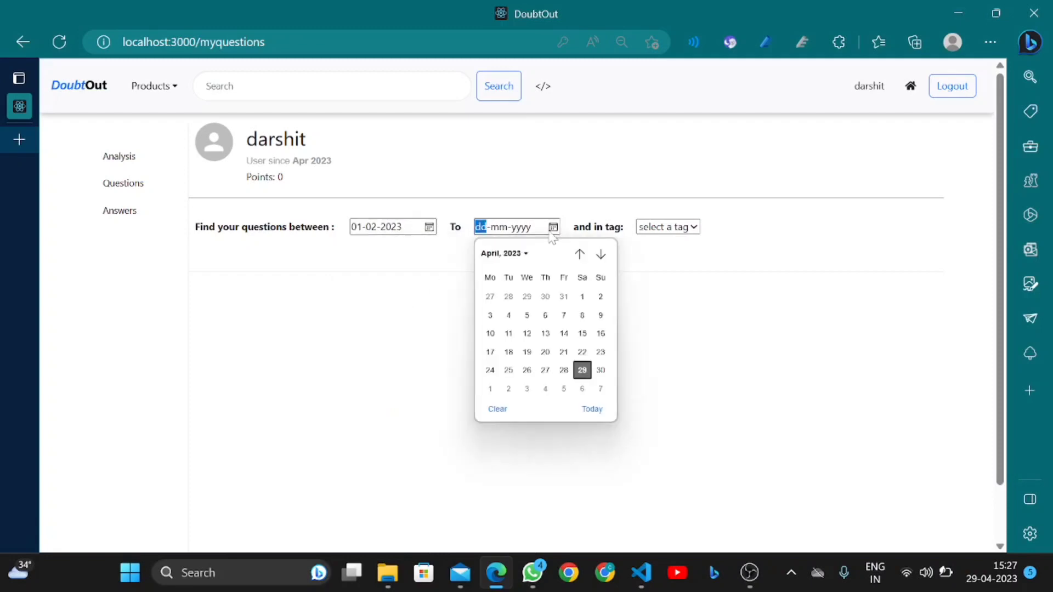
{"action": "left_click", "coordinate": [564, 369]}
{"action": "left_click", "coordinate": [688, 226]}
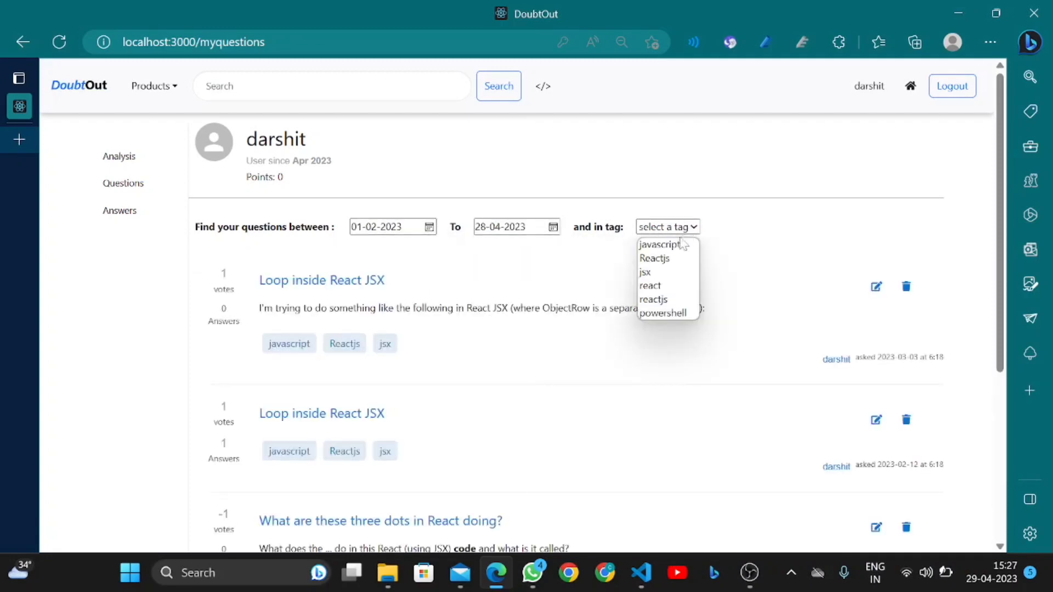
{"action": "left_click", "coordinate": [658, 258]}
{"action": "scroll", "coordinate": [501, 351], "scroll_direction": "down", "scroll_amount": 2}
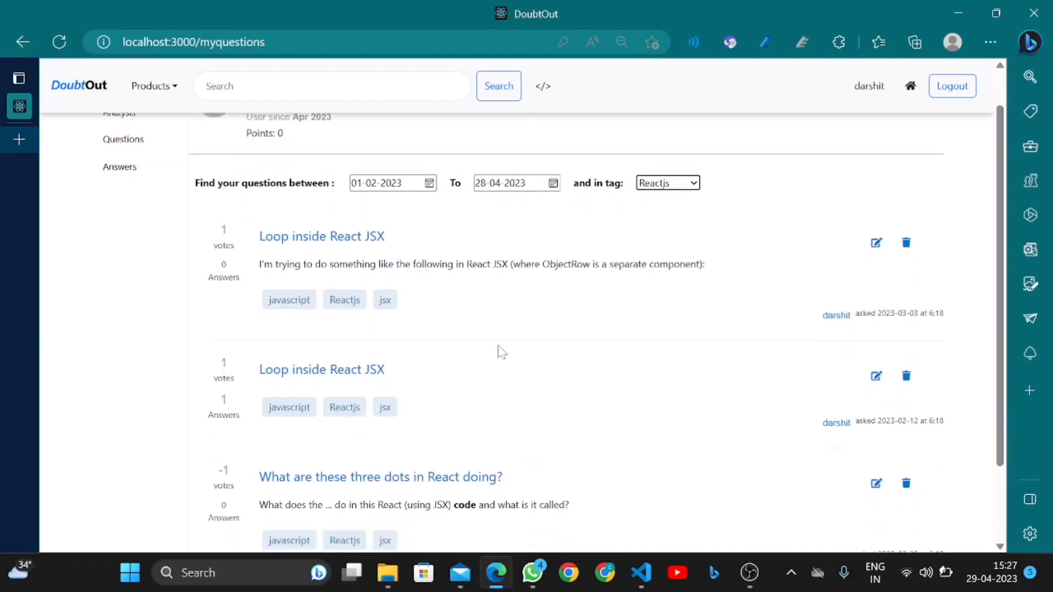
{"action": "scroll", "coordinate": [501, 351], "scroll_direction": "up", "scroll_amount": 2}
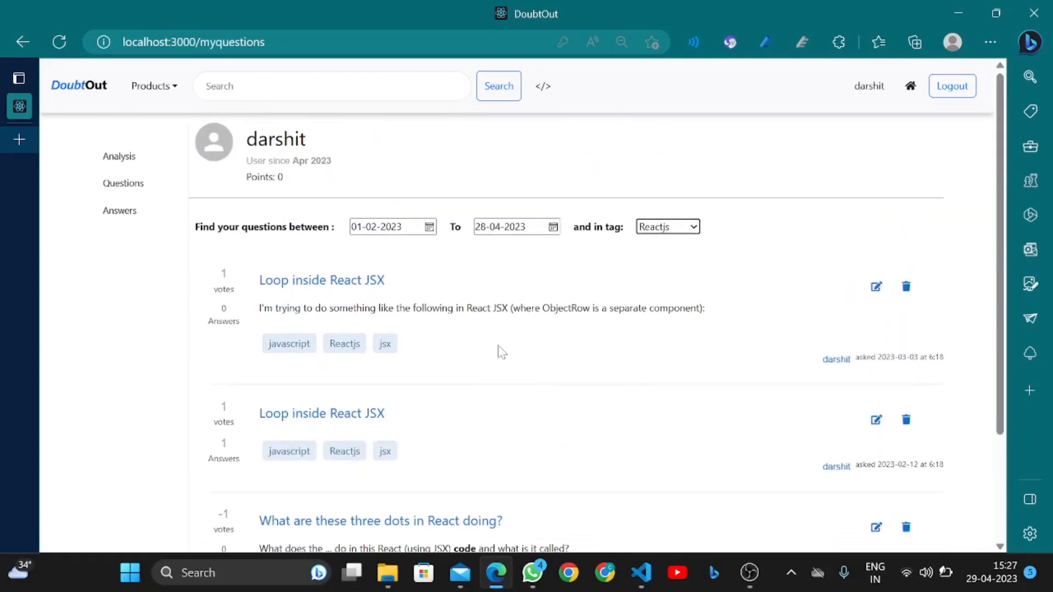
{"action": "scroll", "coordinate": [339, 307], "scroll_direction": "down", "scroll_amount": 2}
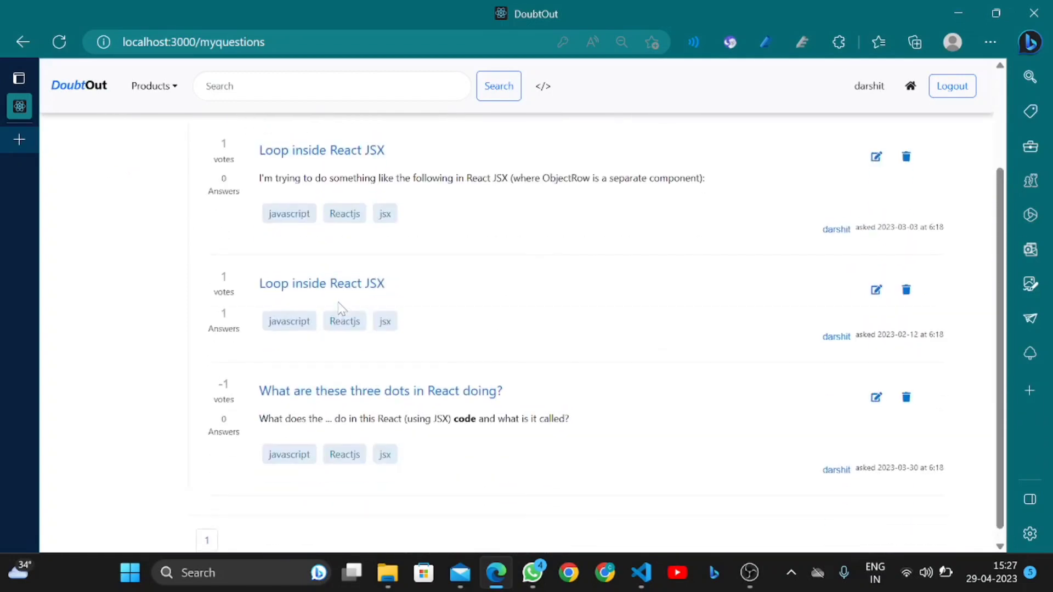
{"action": "scroll", "coordinate": [339, 307], "scroll_direction": "up", "scroll_amount": 2}
{"action": "scroll", "coordinate": [360, 280], "scroll_direction": "down", "scroll_amount": 1}
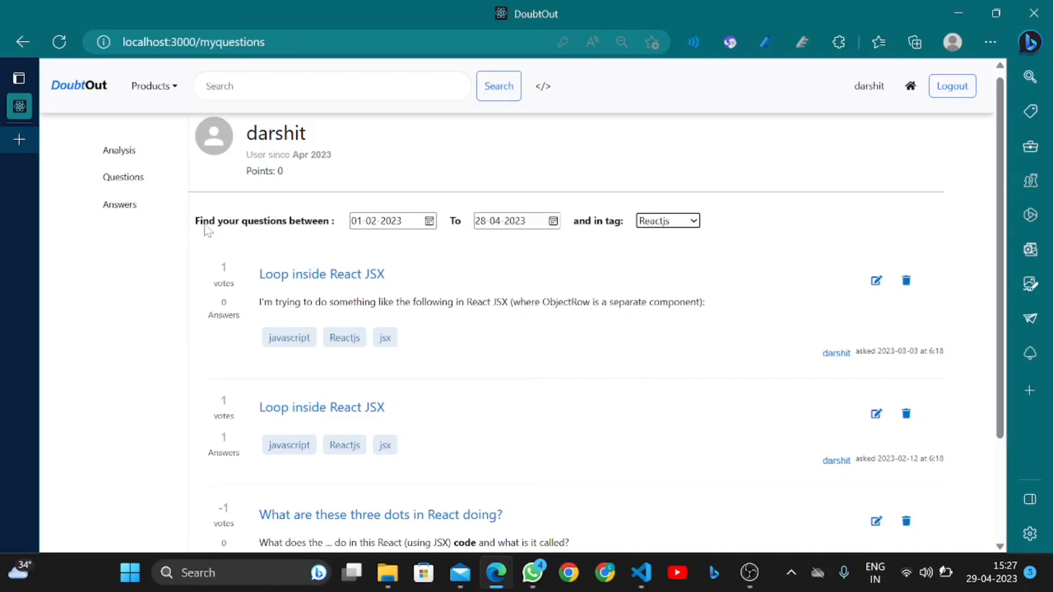
Open My Answers and set the start date to 01-02-2023
{"action": "left_click", "coordinate": [113, 205]}
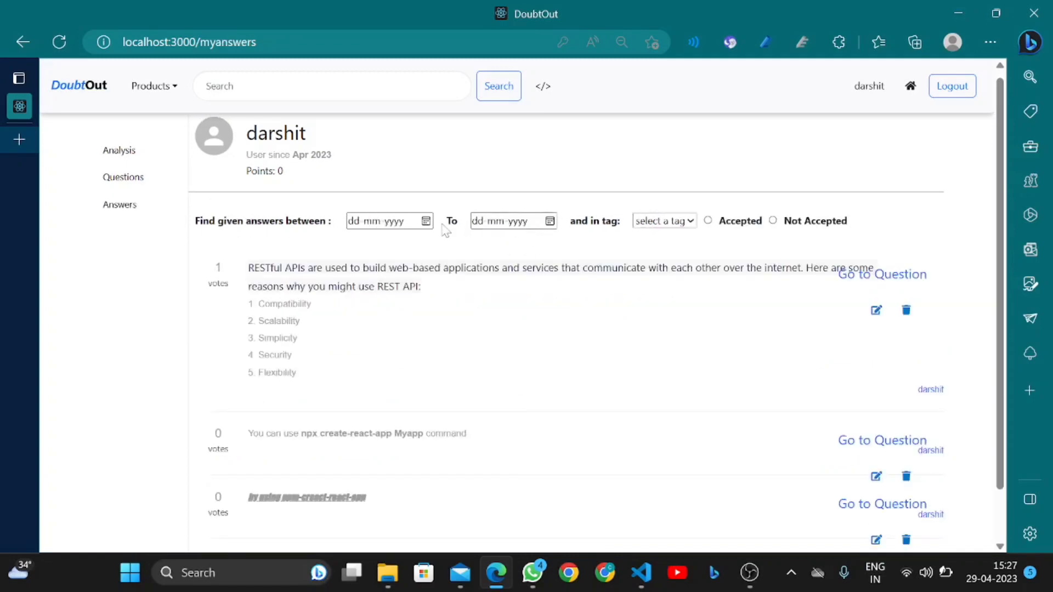
{"action": "left_click", "coordinate": [425, 220]}
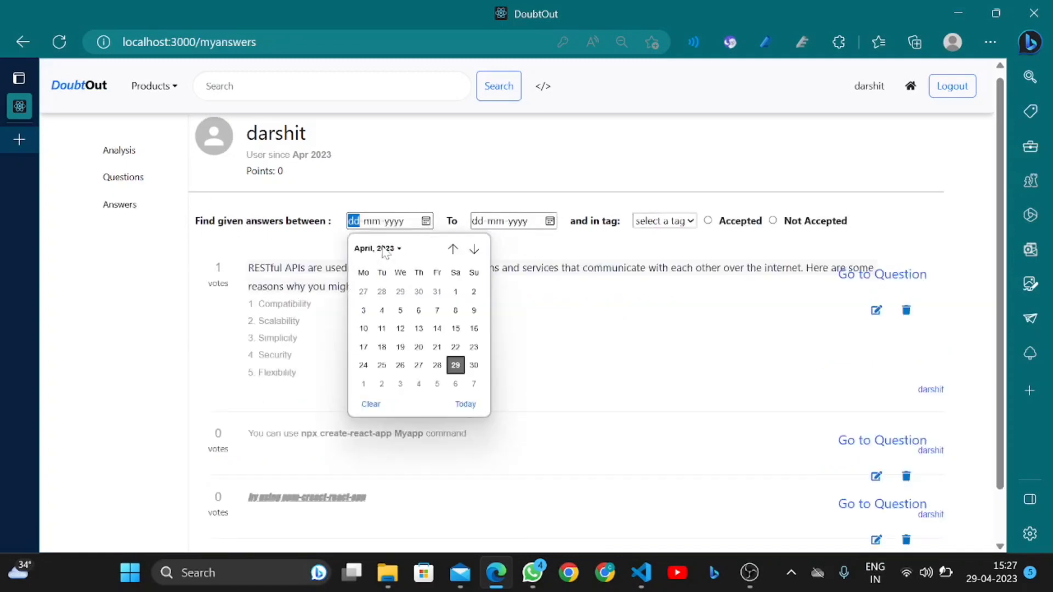
{"action": "key", "text": "Tab"}
{"action": "key", "text": "Tab"}
{"action": "left_click", "coordinate": [388, 248]}
{"action": "left_click", "coordinate": [400, 289]}
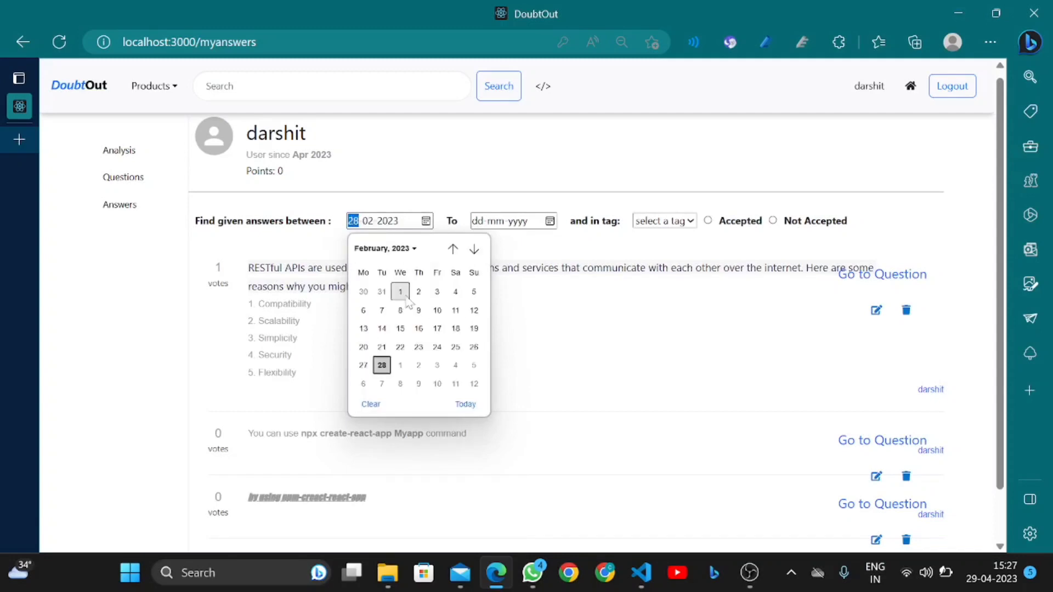
{"action": "left_click", "coordinate": [400, 291]}
Set the answers end date to 29-04-2023, listing the three answers in range
{"action": "left_click", "coordinate": [510, 225]}
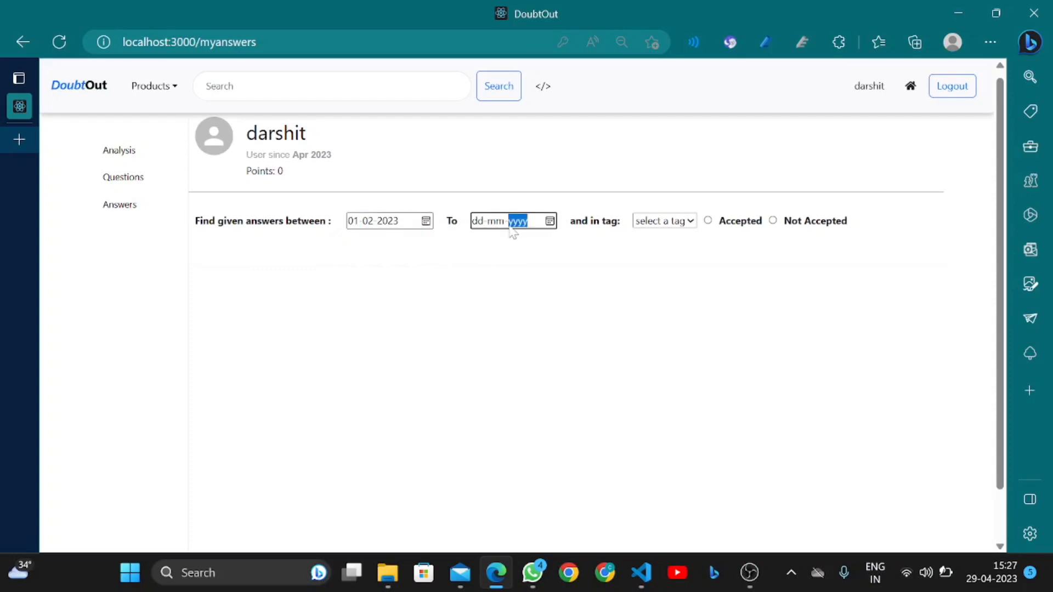
{"action": "left_click", "coordinate": [551, 225]}
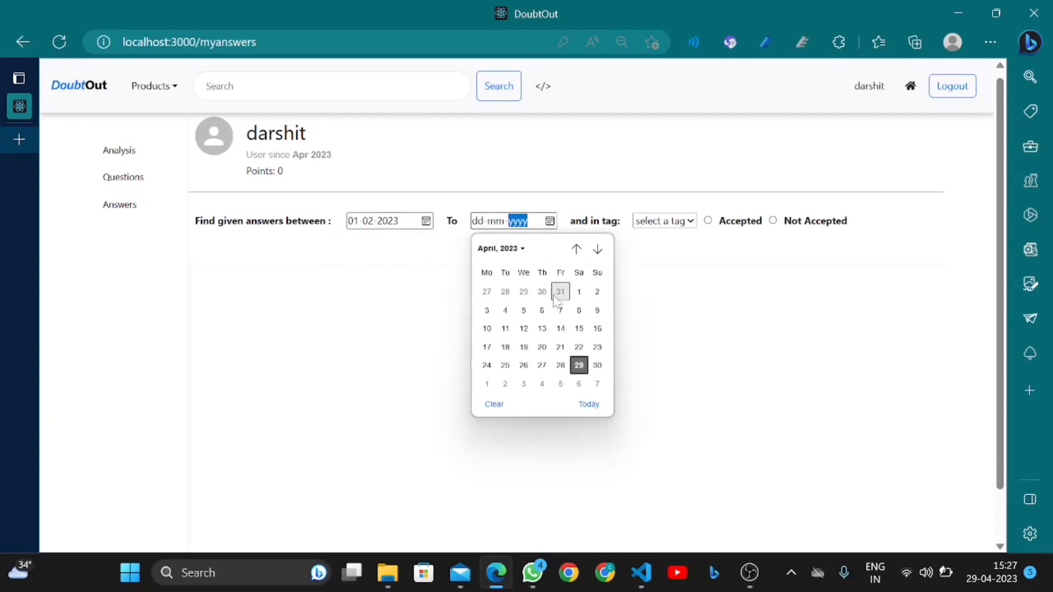
{"action": "left_click", "coordinate": [578, 292]}
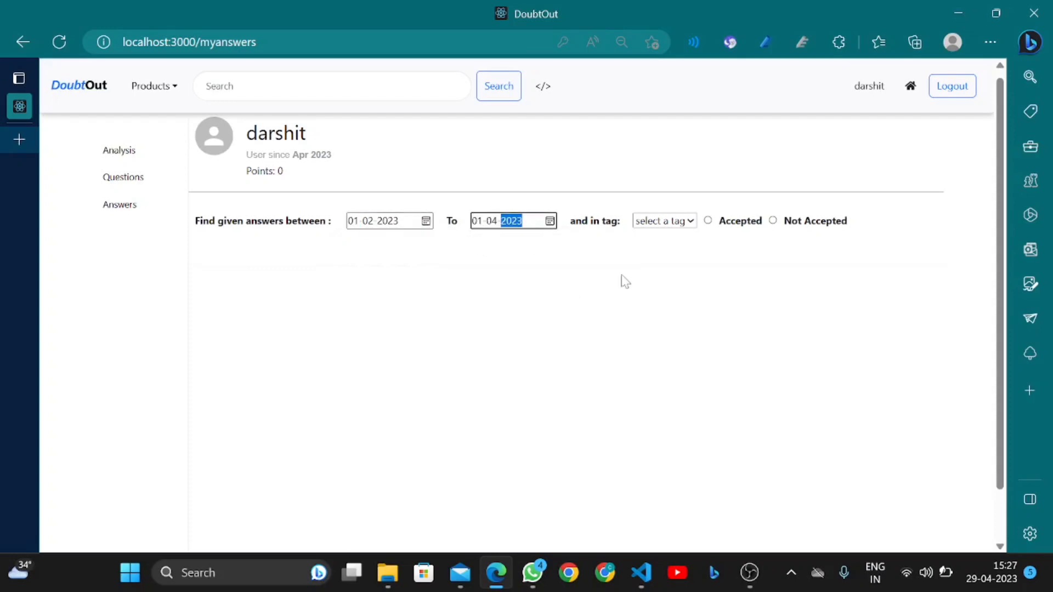
{"action": "left_click", "coordinate": [550, 225]}
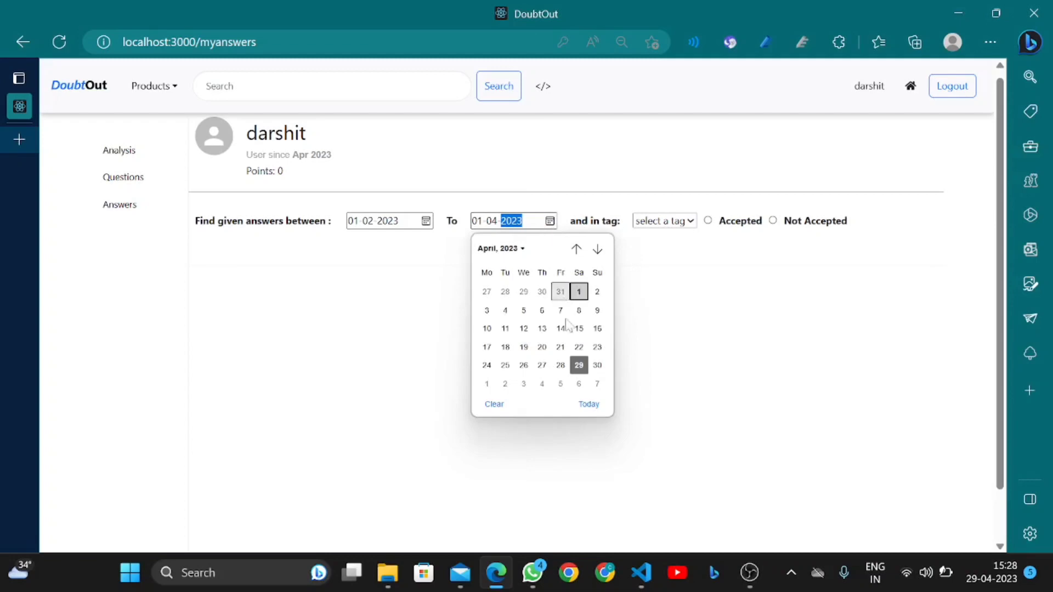
{"action": "left_click", "coordinate": [578, 364]}
{"action": "scroll", "coordinate": [488, 373], "scroll_direction": "down", "scroll_amount": 1}
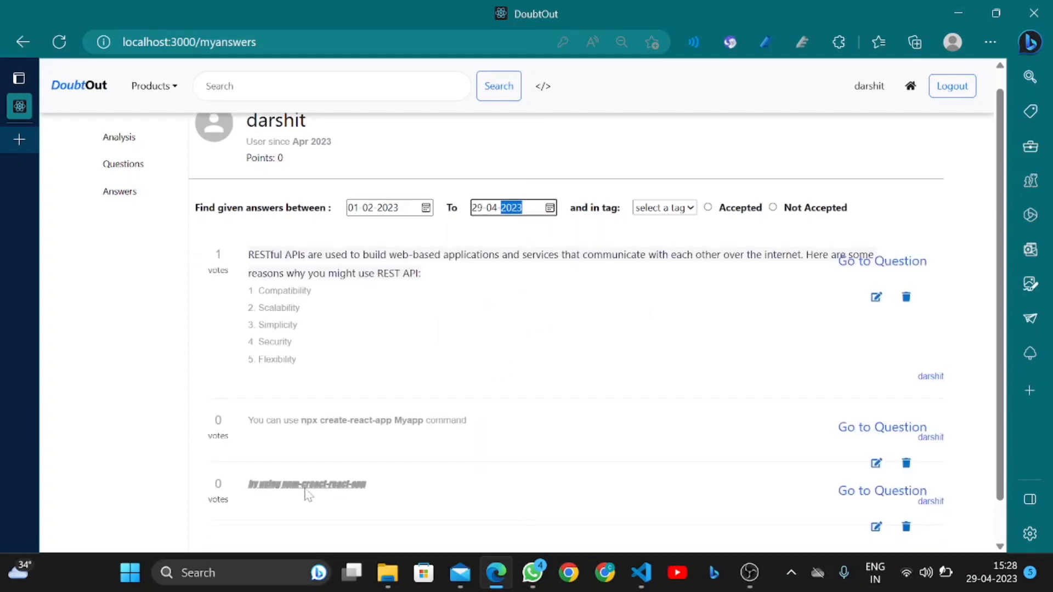
{"action": "scroll", "coordinate": [307, 495], "scroll_direction": "down", "scroll_amount": 1}
{"action": "left_click", "coordinate": [251, 466]}
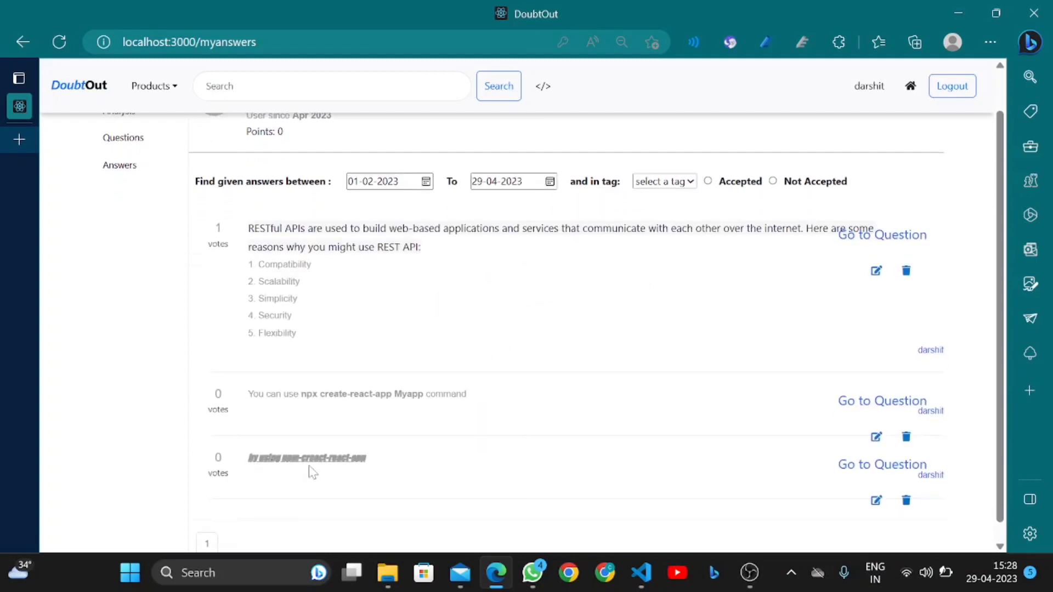
{"action": "scroll", "coordinate": [393, 495], "scroll_direction": "down", "scroll_amount": 1}
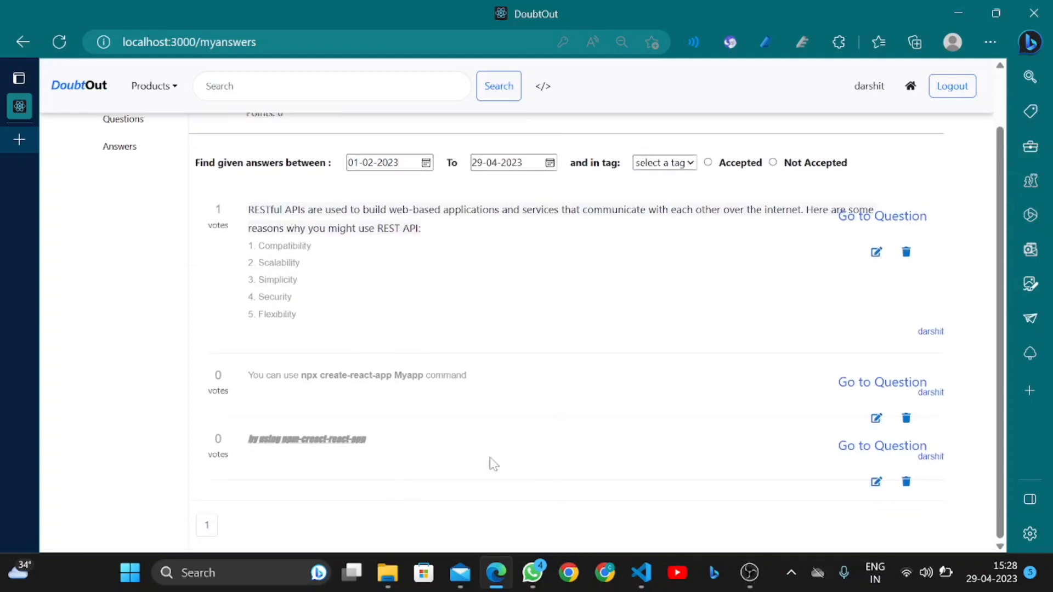
Jump from the answer to its How to create React Project question and glance at the Products menu
{"action": "left_click", "coordinate": [858, 457]}
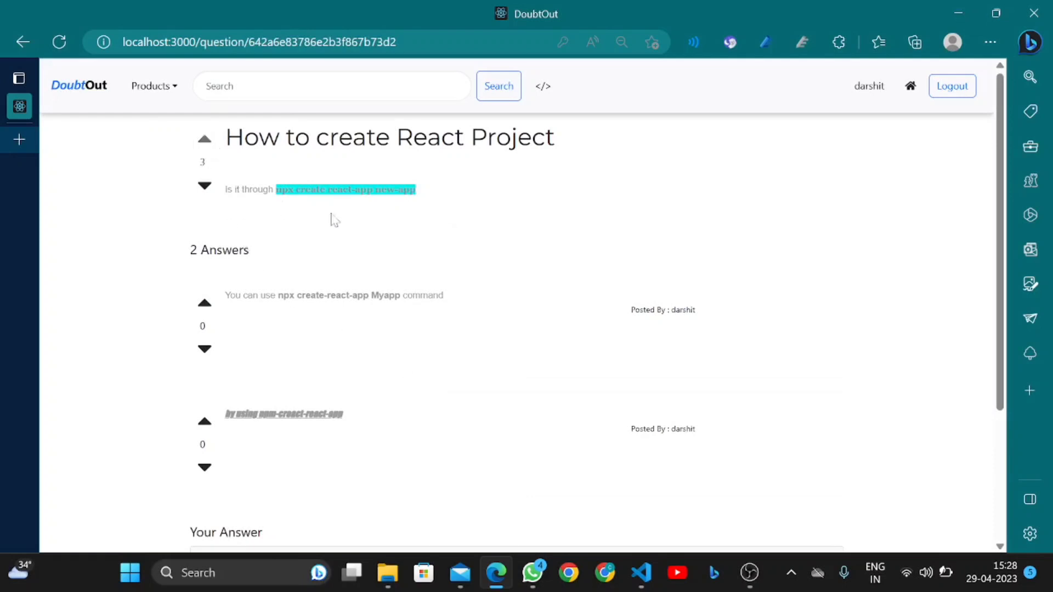
{"action": "left_click", "coordinate": [134, 100]}
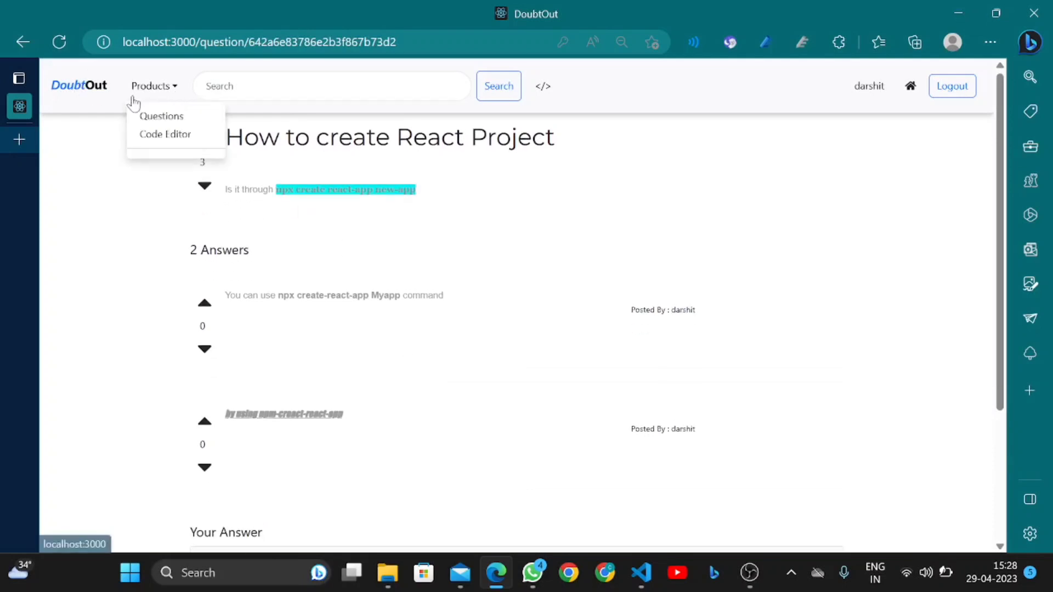
{"action": "left_click", "coordinate": [113, 100]}
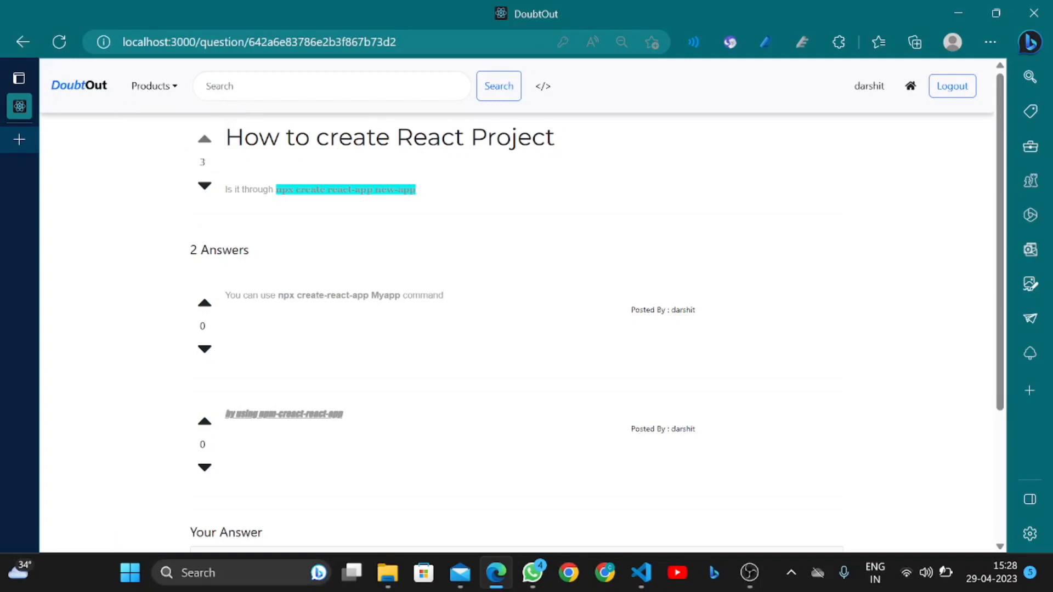
Search the site for javascript and scroll through the 5 matching questions
{"action": "left_click", "coordinate": [249, 94]}
{"action": "type", "text": "jav"}
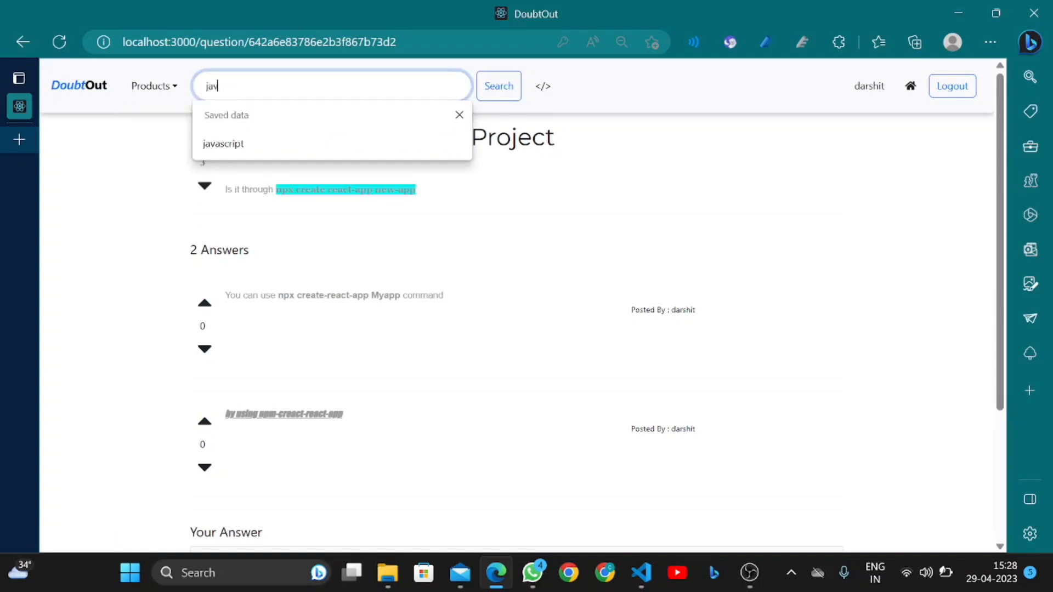
{"action": "type", "text": "ascript"}
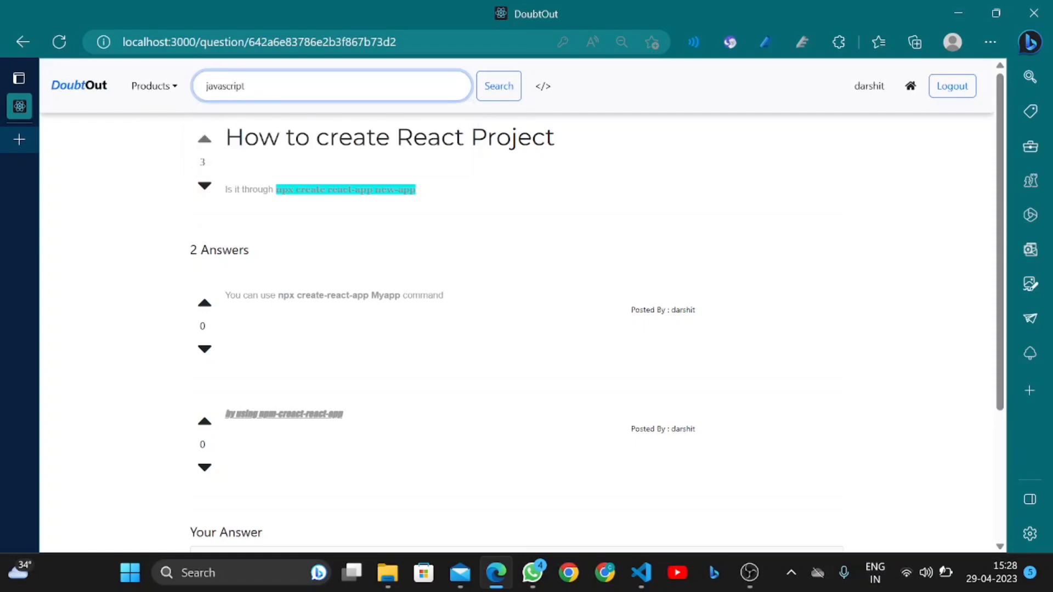
{"action": "left_click", "coordinate": [495, 96]}
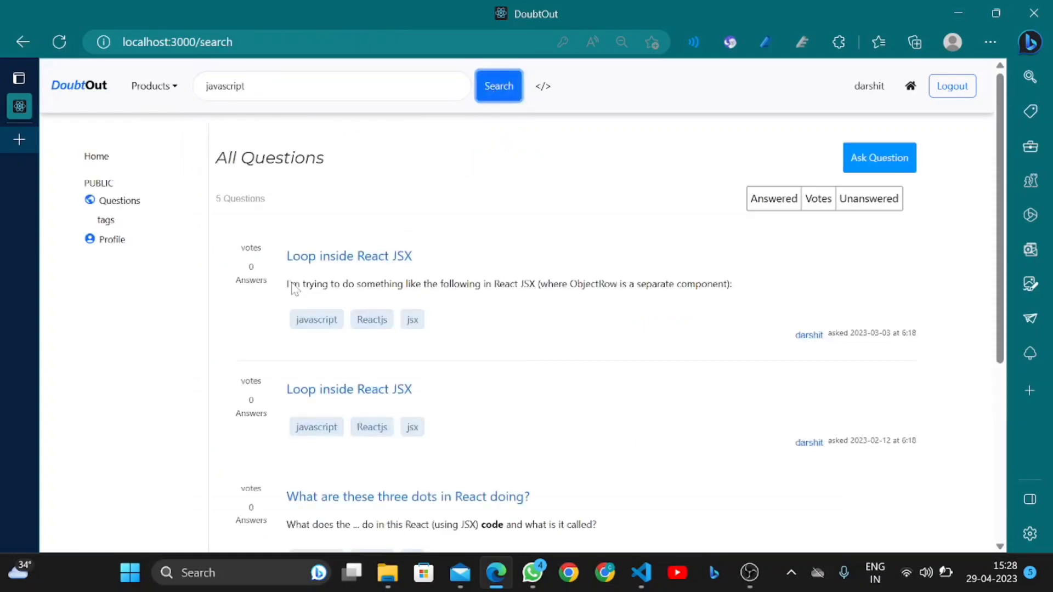
{"action": "scroll", "coordinate": [295, 288], "scroll_direction": "down", "scroll_amount": 5}
{"action": "scroll", "coordinate": [292, 290], "scroll_direction": "up", "scroll_amount": 5}
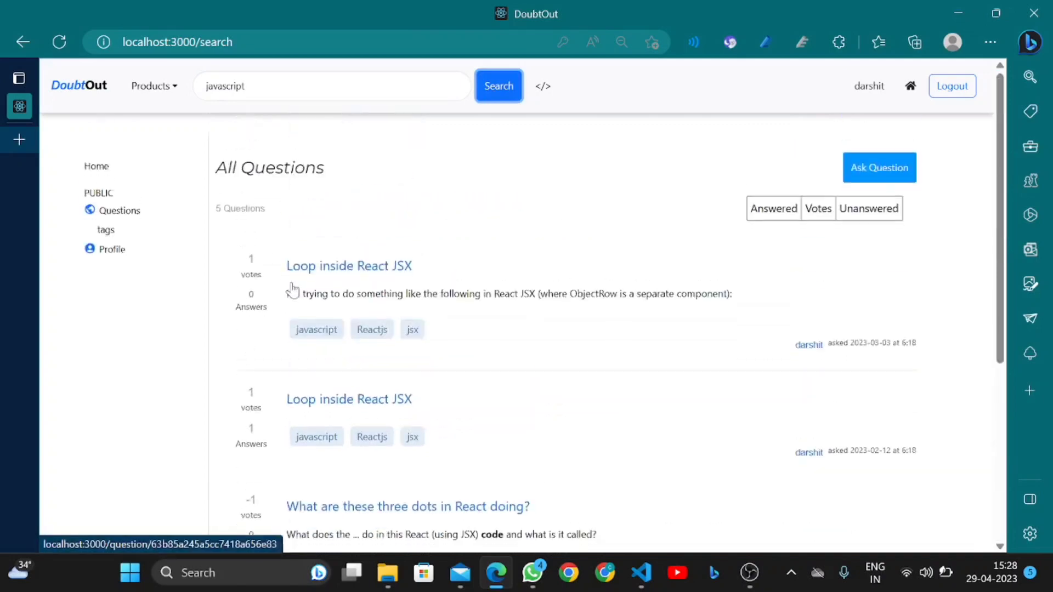
{"action": "scroll", "coordinate": [292, 290], "scroll_direction": "down", "scroll_amount": 1}
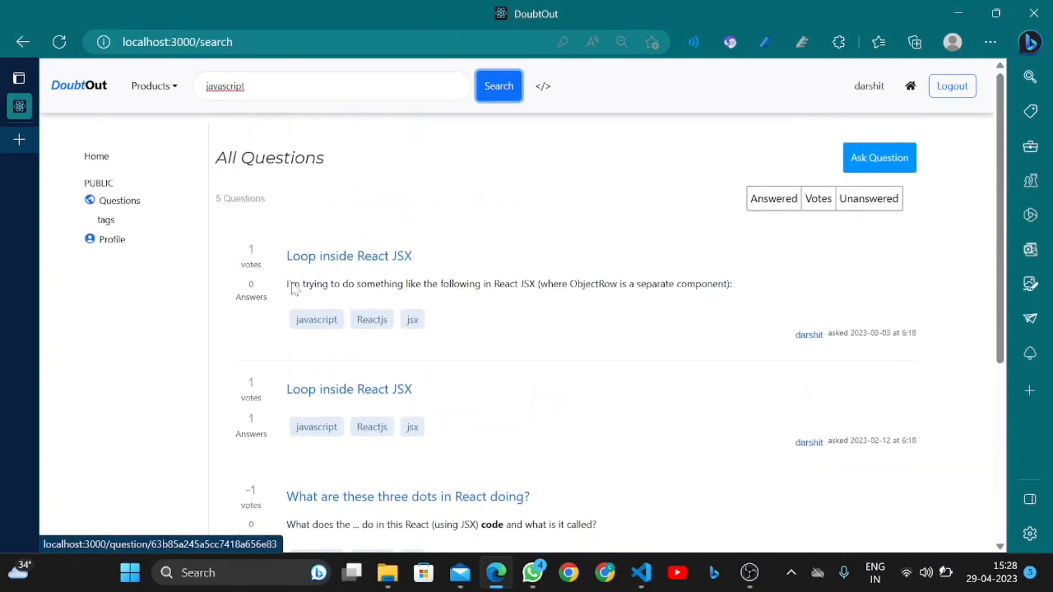
Open the Ask a Public Question editor and turn on bold in the question body
{"action": "left_click", "coordinate": [545, 88]}
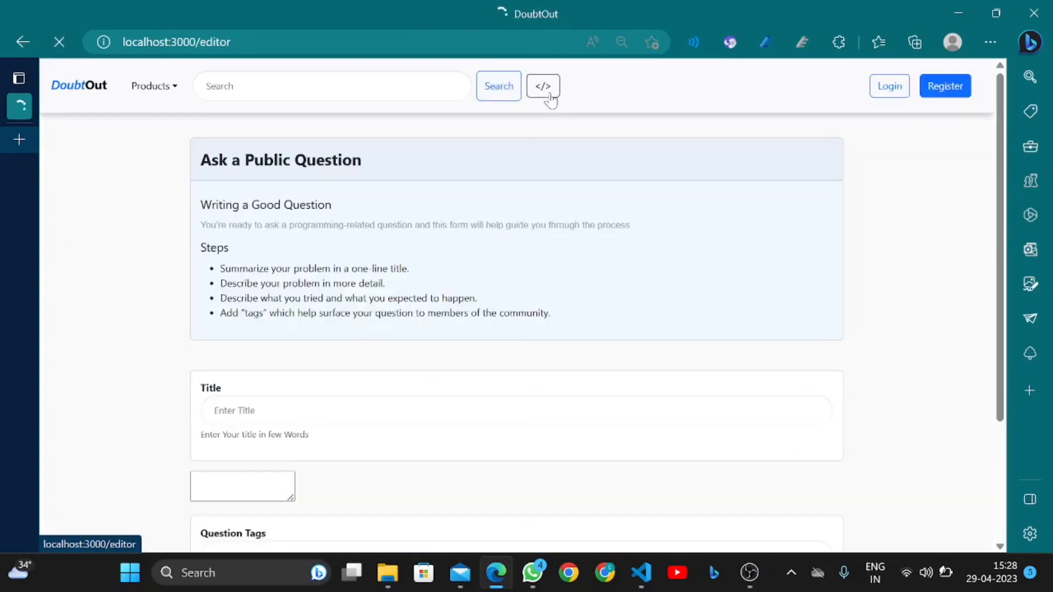
{"action": "scroll", "coordinate": [411, 324], "scroll_direction": "down", "scroll_amount": 3}
{"action": "scroll", "coordinate": [410, 323], "scroll_direction": "down", "scroll_amount": 2}
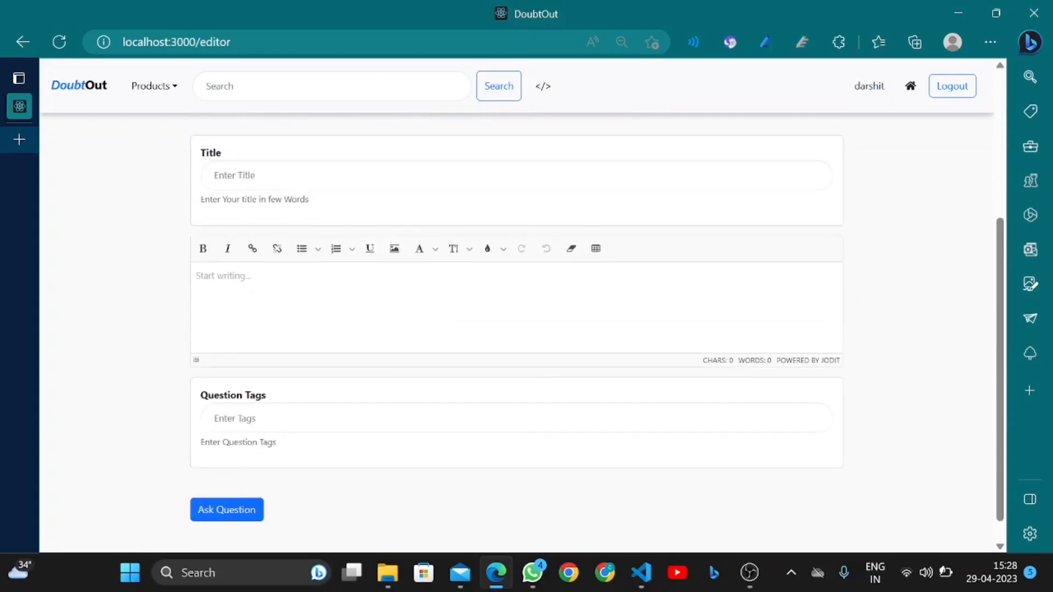
{"action": "scroll", "coordinate": [299, 230], "scroll_direction": "up", "scroll_amount": 4}
{"action": "scroll", "coordinate": [298, 230], "scroll_direction": "down", "scroll_amount": 2}
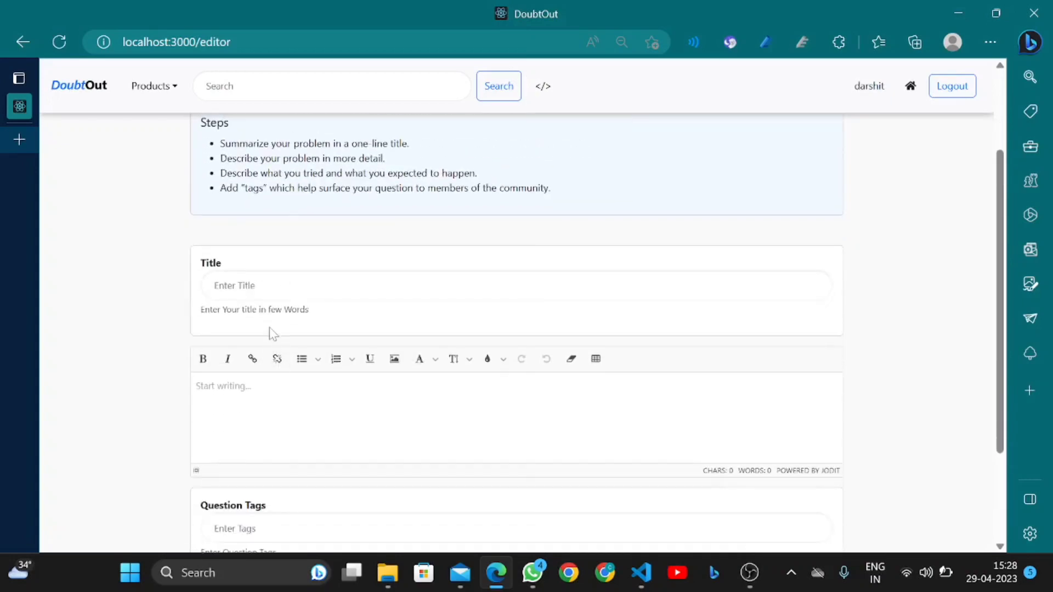
{"action": "left_click", "coordinate": [269, 285]}
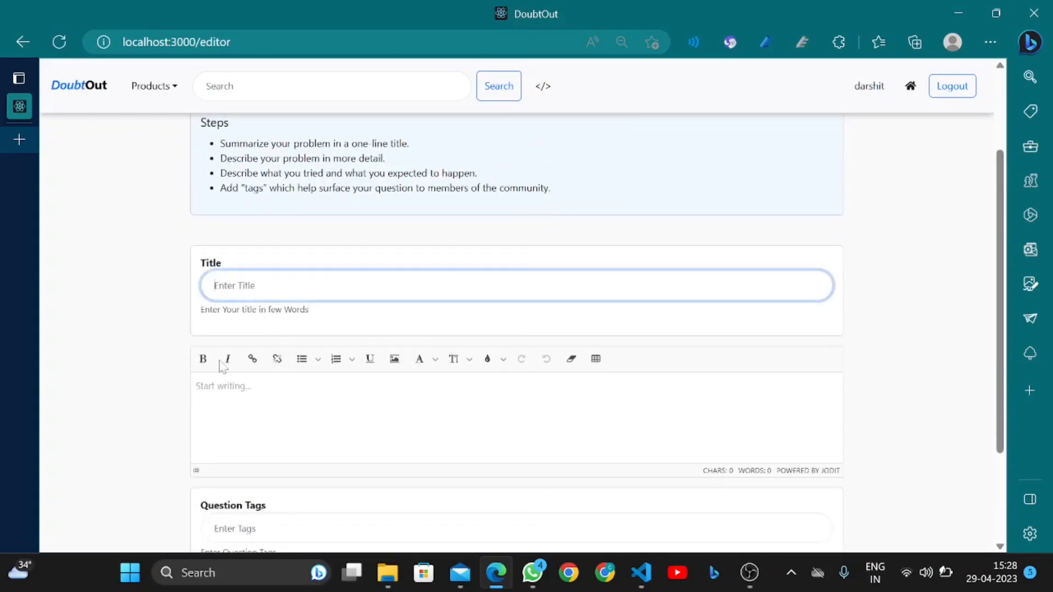
{"action": "left_click", "coordinate": [224, 378]}
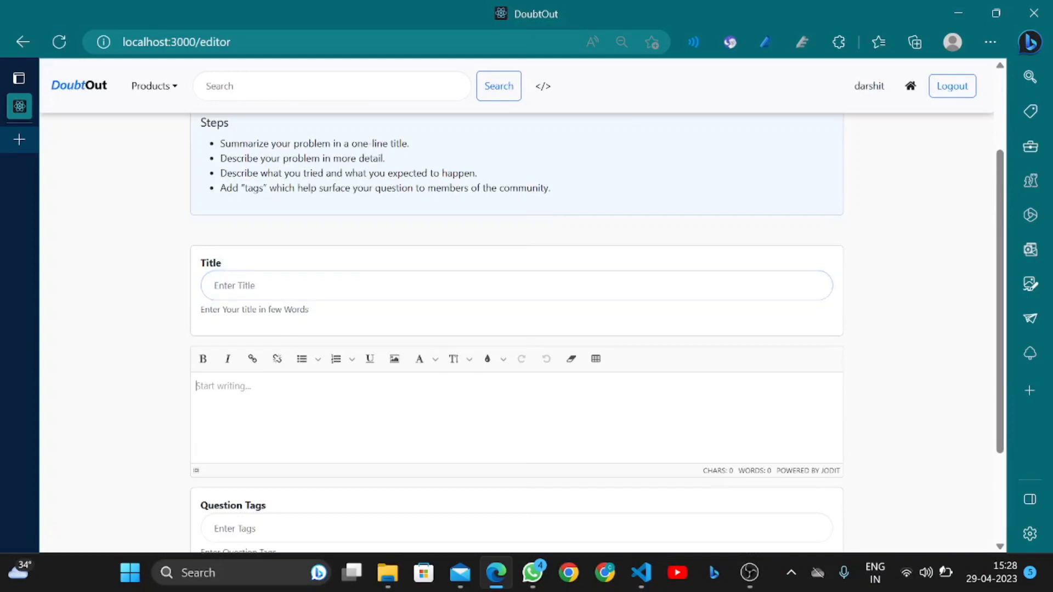
{"action": "left_click", "coordinate": [202, 359]}
Enter 're' in Question Tags, then clear the react tag again
{"action": "scroll", "coordinate": [516, 329], "scroll_direction": "down", "scroll_amount": 3}
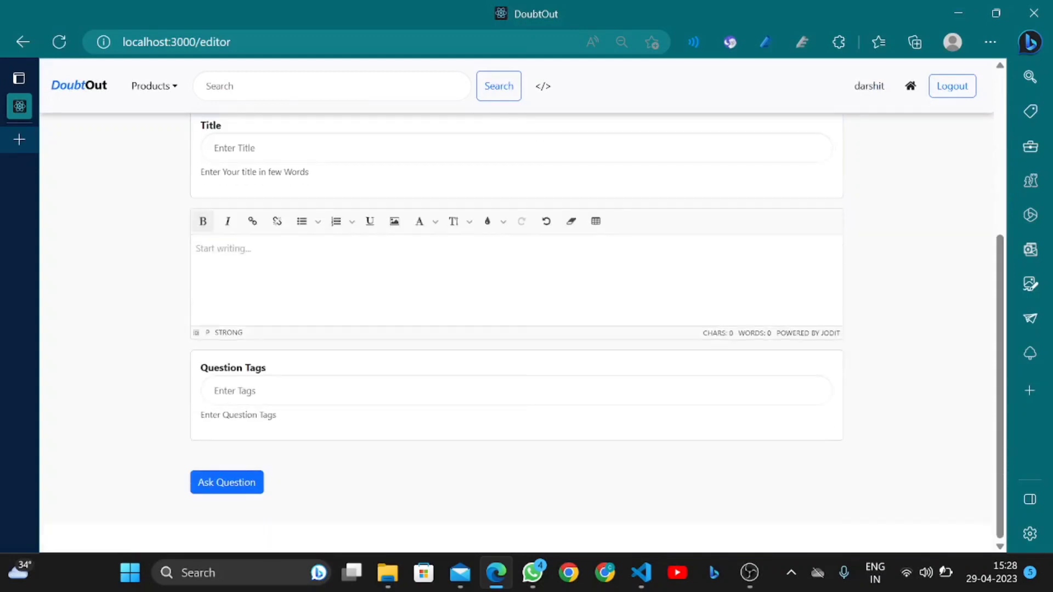
{"action": "left_click", "coordinate": [214, 390]}
{"action": "type", "text": "react"}
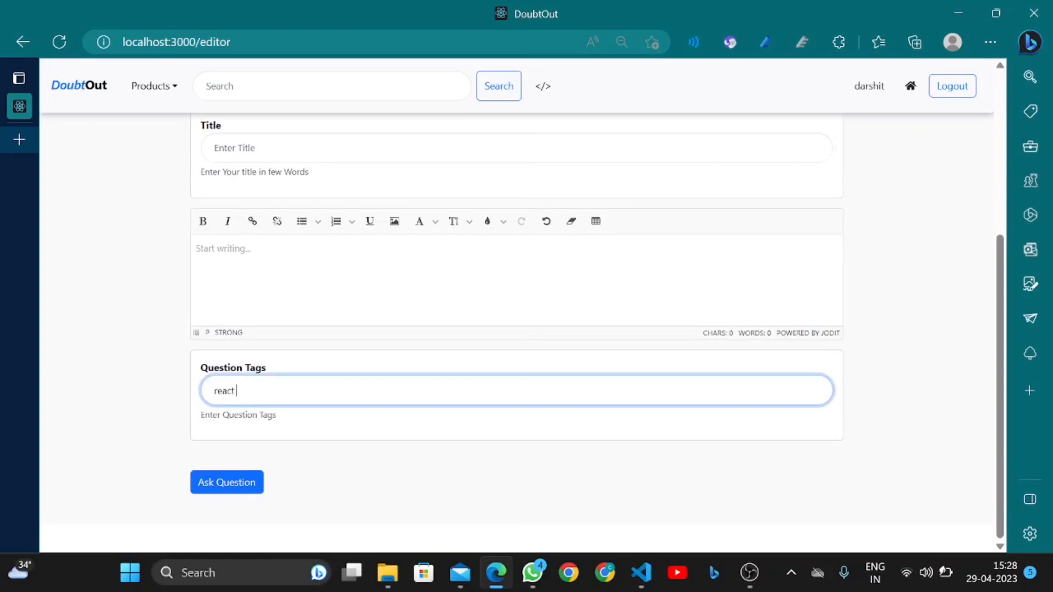
{"action": "key", "text": "Return"}
{"action": "scroll", "coordinate": [253, 392], "scroll_direction": "down", "scroll_amount": 4}
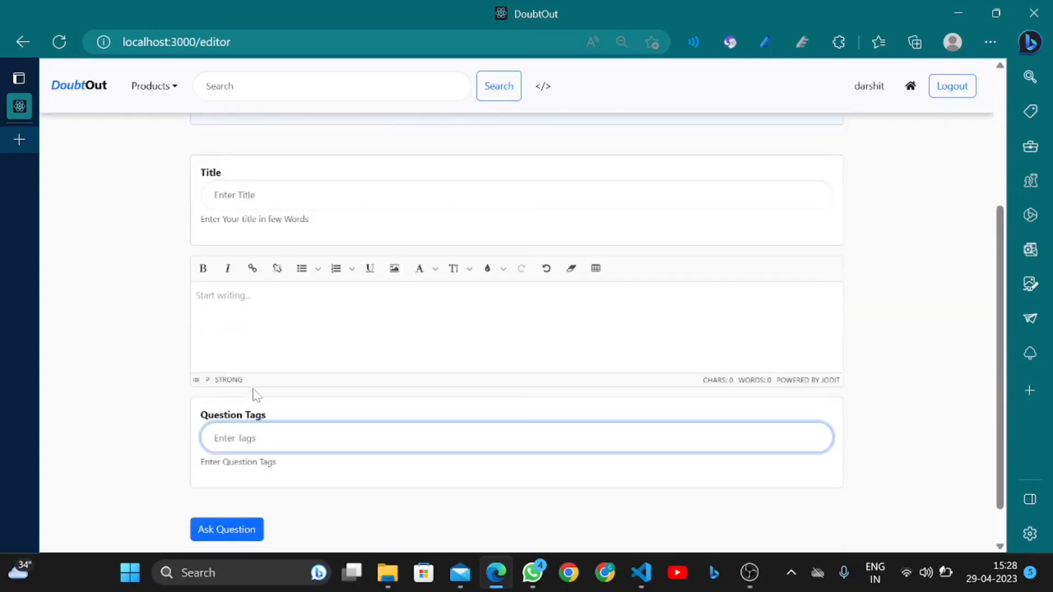
{"action": "scroll", "coordinate": [252, 394], "scroll_direction": "up", "scroll_amount": 1}
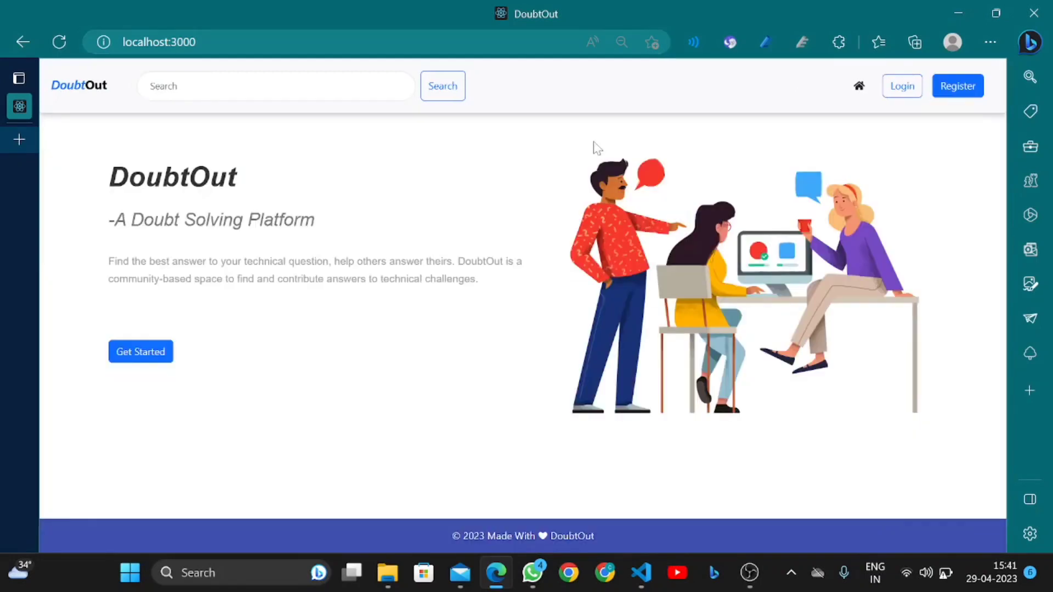
Sign in as admin from the Login page using the autofilled credentials
{"action": "left_click", "coordinate": [891, 94]}
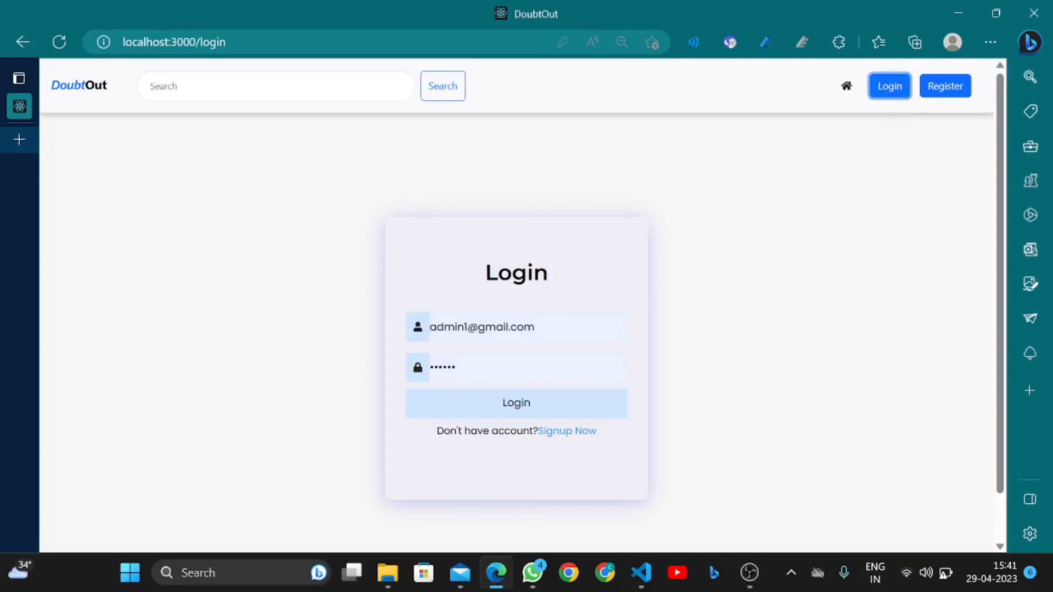
{"action": "left_click", "coordinate": [489, 402]}
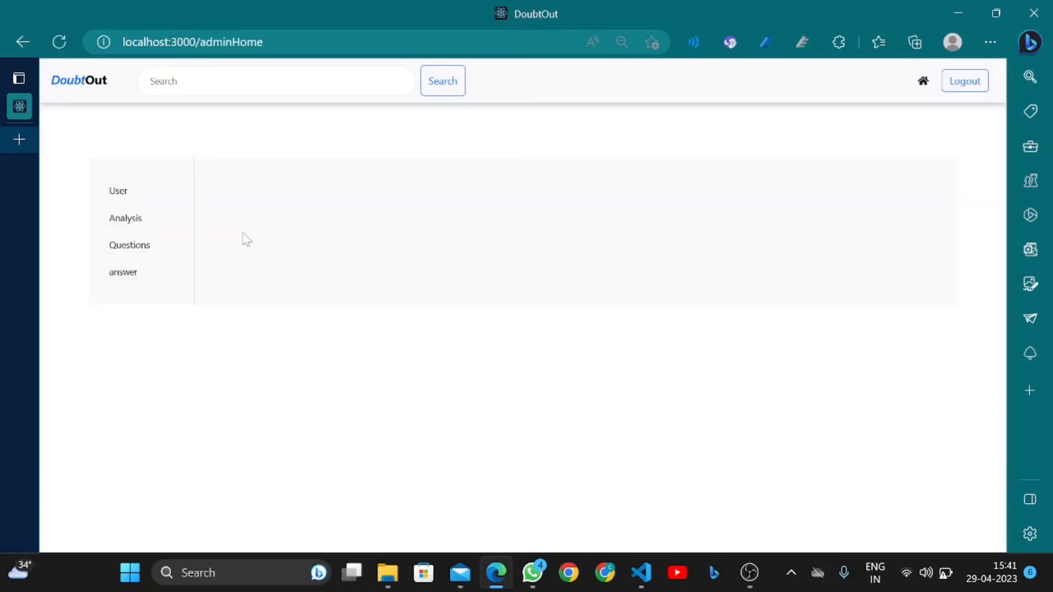
Open the User management list and delete one of the pavan accounts
{"action": "left_click", "coordinate": [124, 201]}
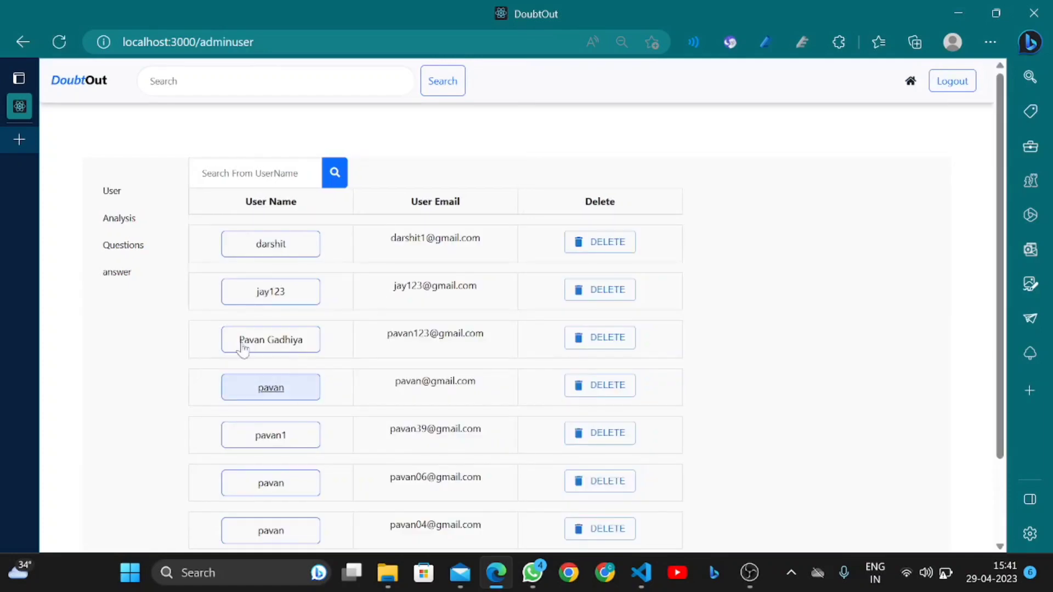
{"action": "scroll", "coordinate": [342, 316], "scroll_direction": "down", "scroll_amount": 2}
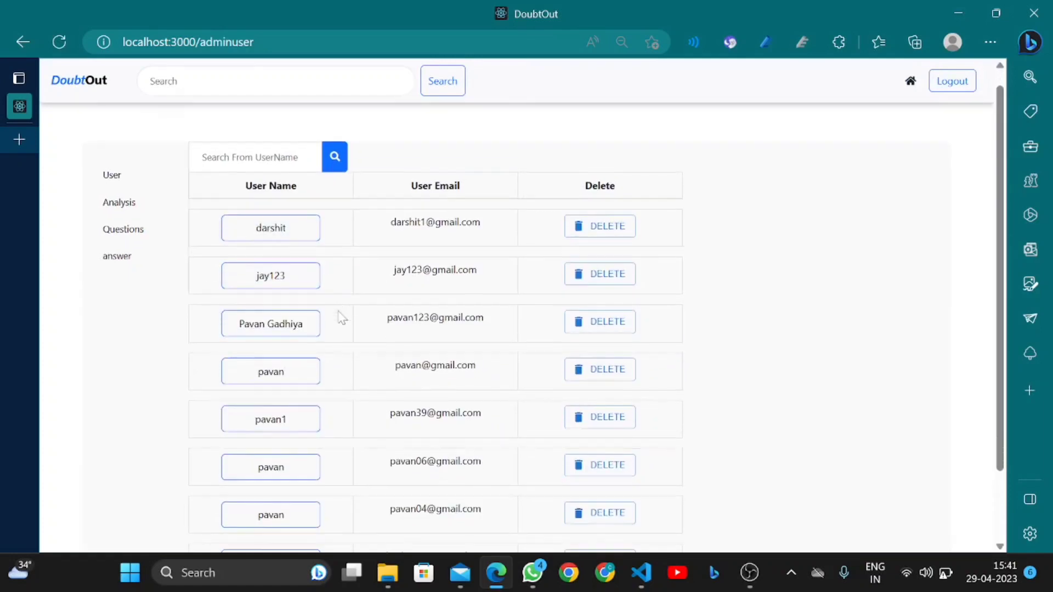
{"action": "scroll", "coordinate": [342, 317], "scroll_direction": "up", "scroll_amount": 2}
{"action": "scroll", "coordinate": [339, 317], "scroll_direction": "up", "scroll_amount": 1}
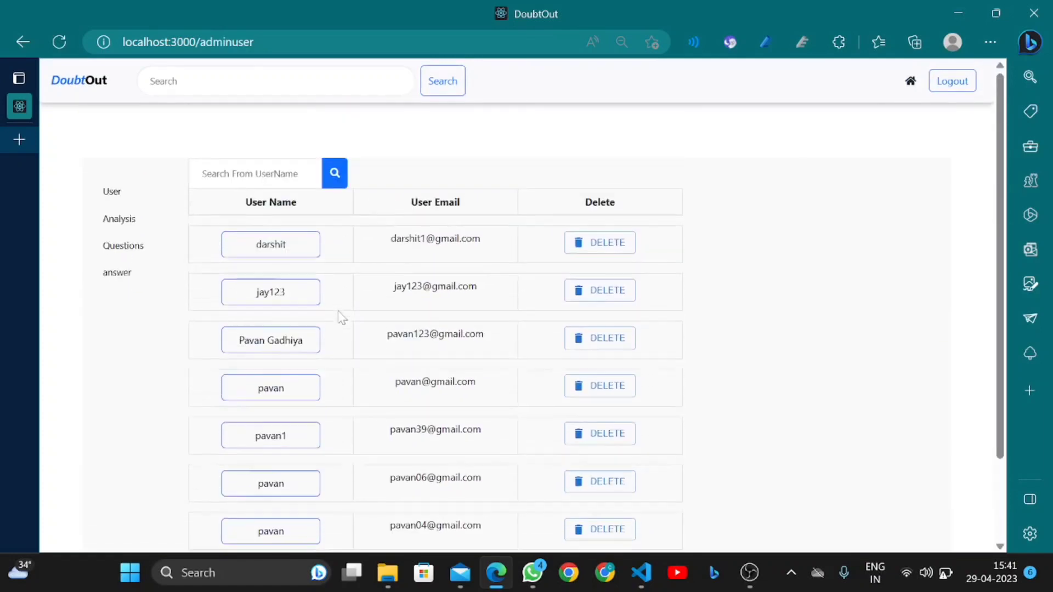
{"action": "scroll", "coordinate": [494, 224], "scroll_direction": "down", "scroll_amount": 2}
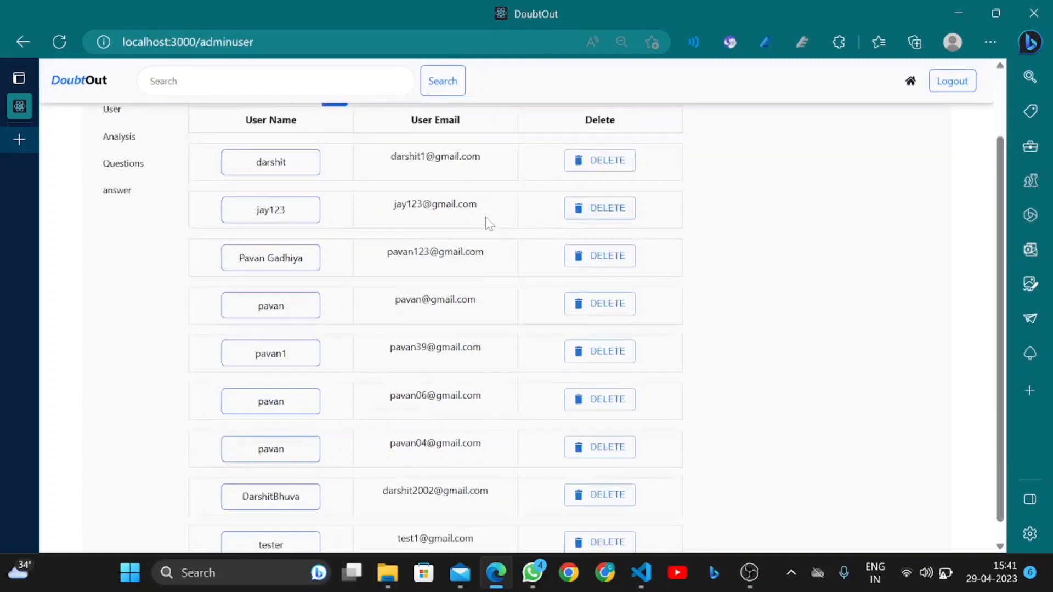
{"action": "left_click", "coordinate": [578, 285]}
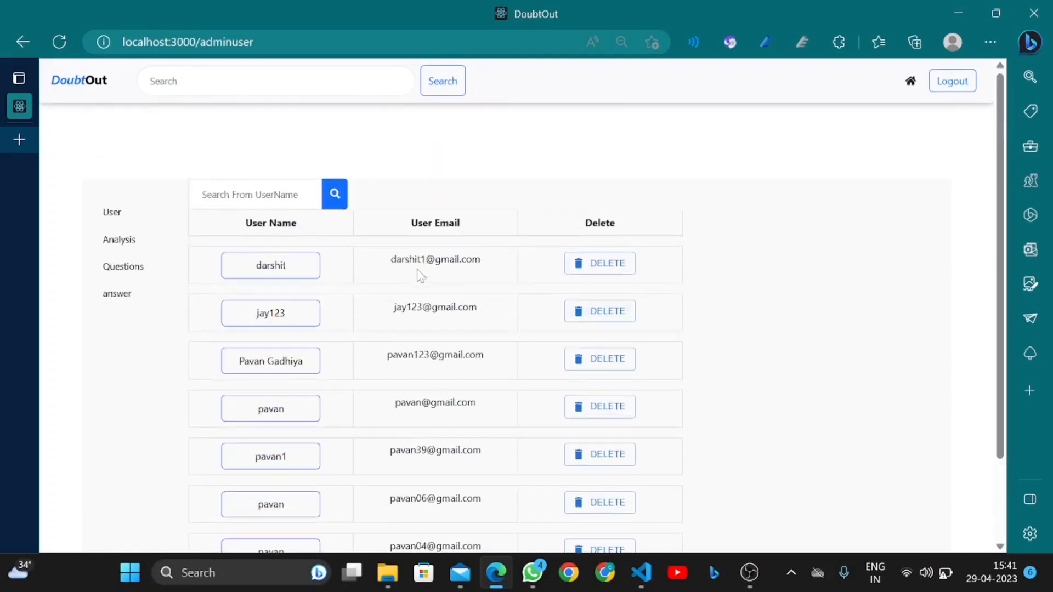
Filter users by 'jay' to find jay123, then clear the search to list everyone
{"action": "left_click", "coordinate": [255, 172]}
{"action": "type", "text": "jay"}
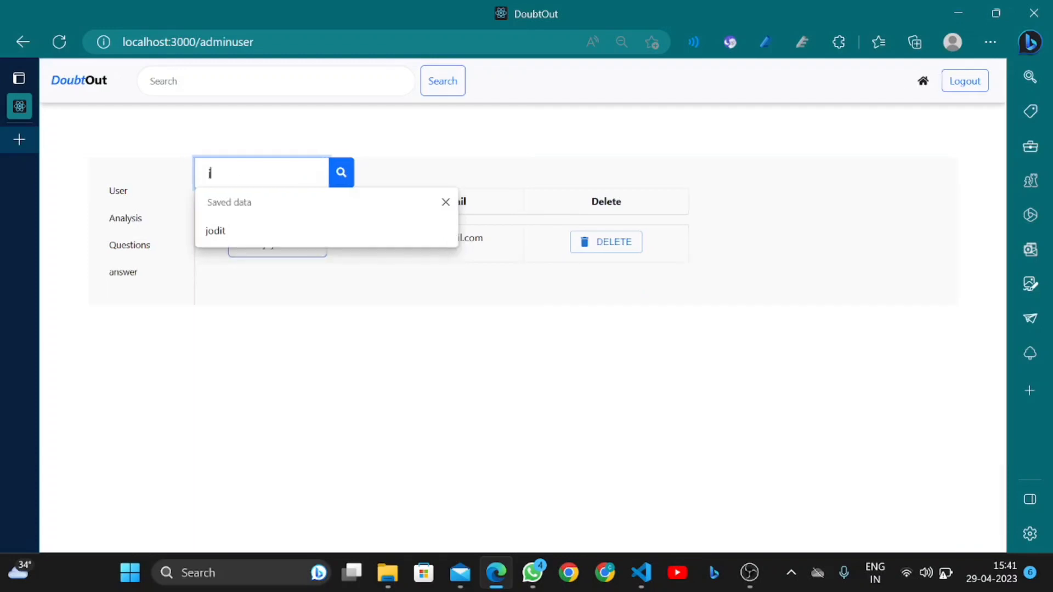
{"action": "key", "text": "BackSpace"}
{"action": "key", "text": "BackSpace"}
{"action": "key", "text": "BackSpace"}
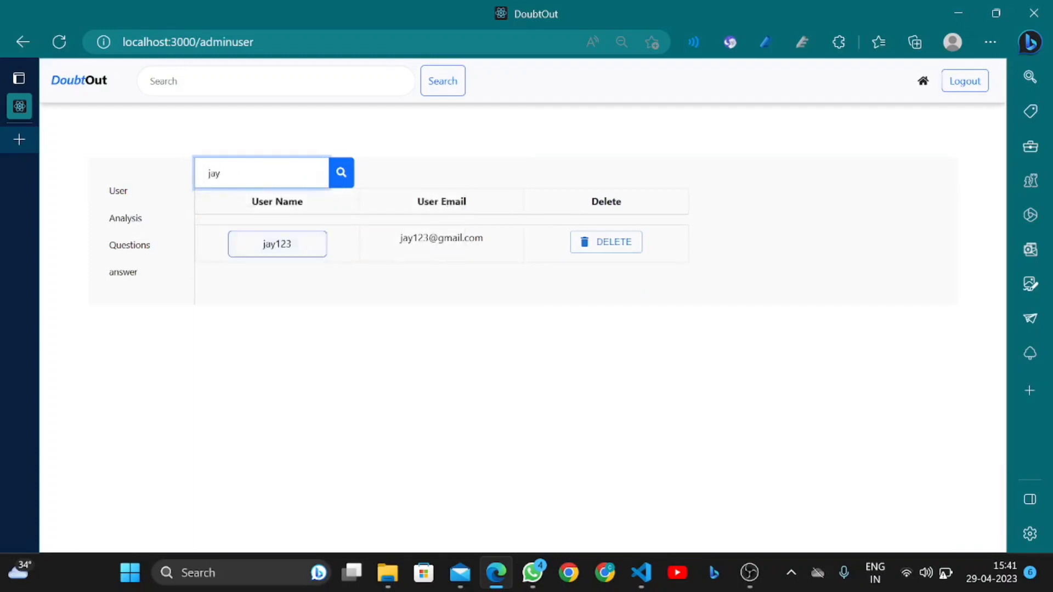
{"action": "scroll", "coordinate": [278, 343], "scroll_direction": "down", "scroll_amount": 1}
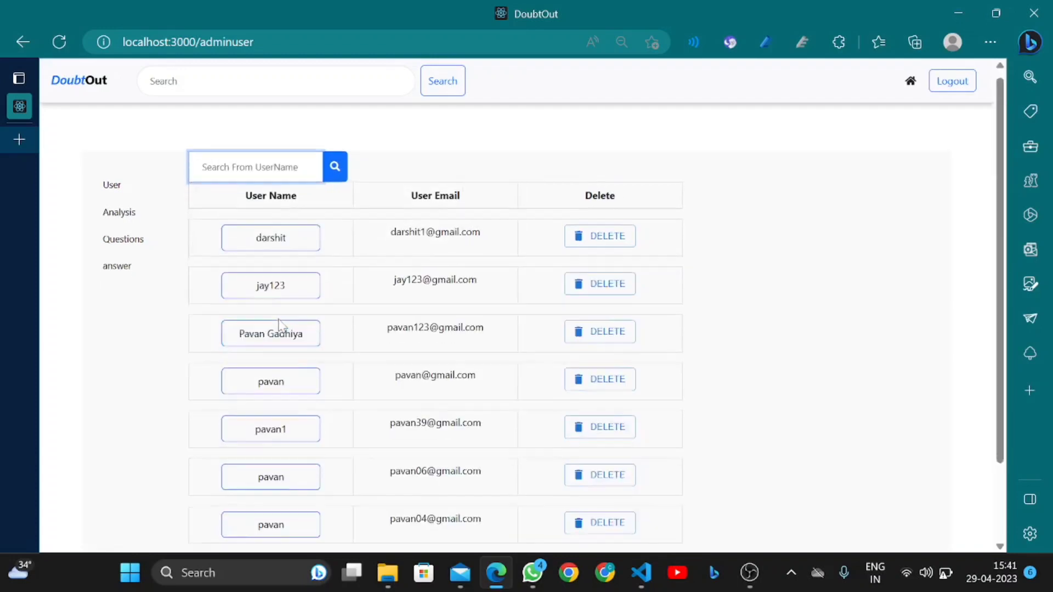
View darshit's and jay123's tag analysis charts, returning to the user table after each
{"action": "left_click", "coordinate": [274, 241]}
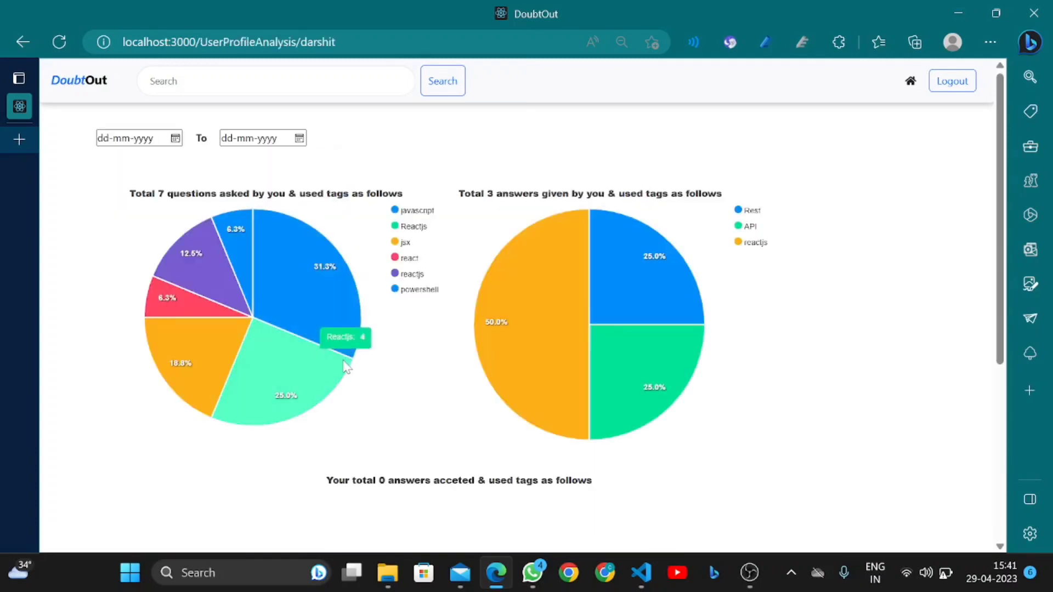
{"action": "scroll", "coordinate": [393, 398], "scroll_direction": "down", "scroll_amount": 2}
{"action": "scroll", "coordinate": [392, 396], "scroll_direction": "up", "scroll_amount": 2}
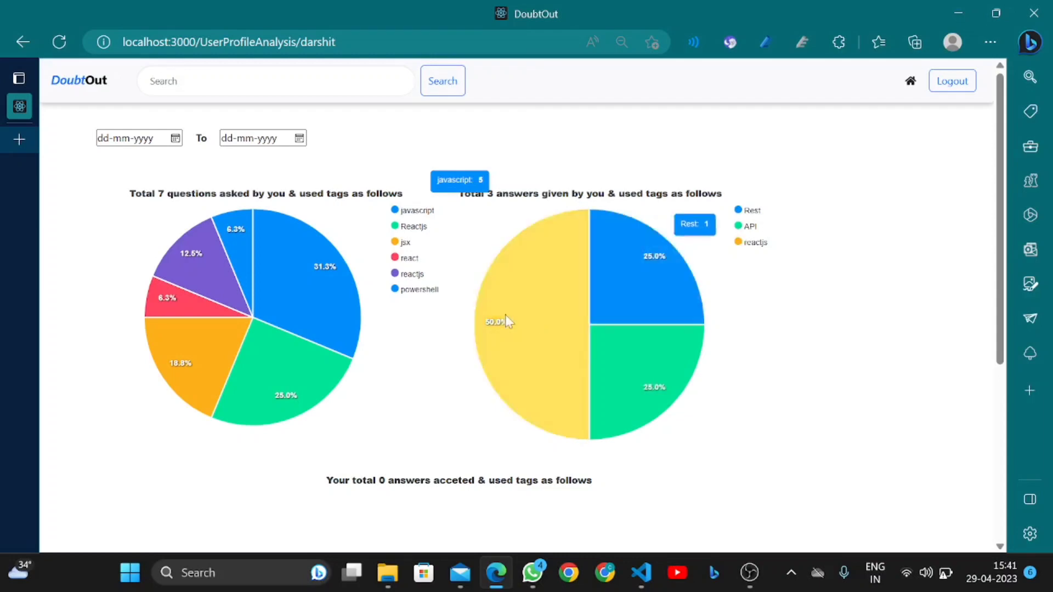
{"action": "left_click", "coordinate": [16, 40]}
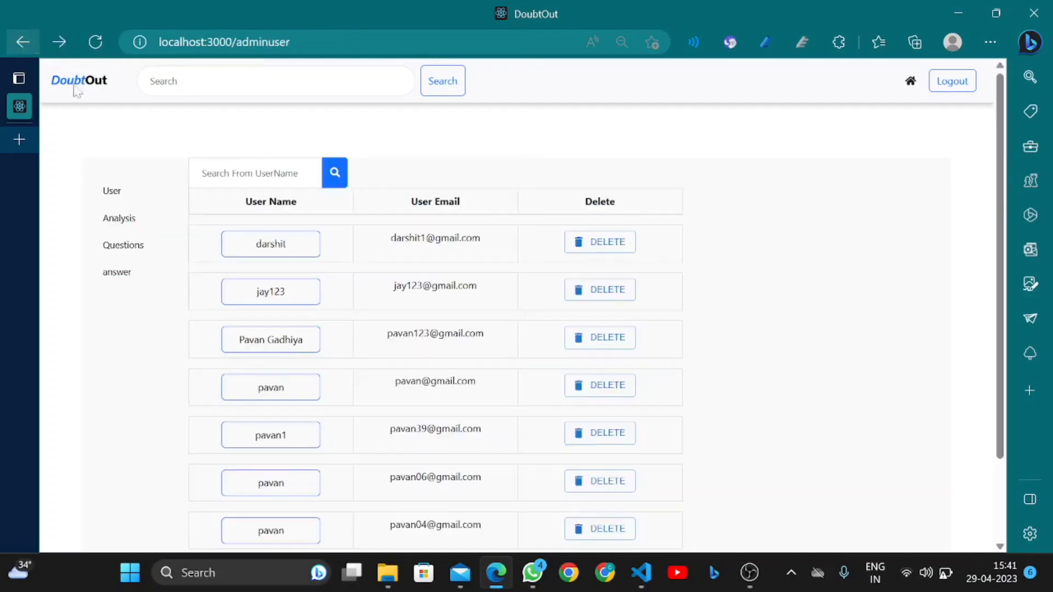
{"action": "left_click", "coordinate": [266, 286]}
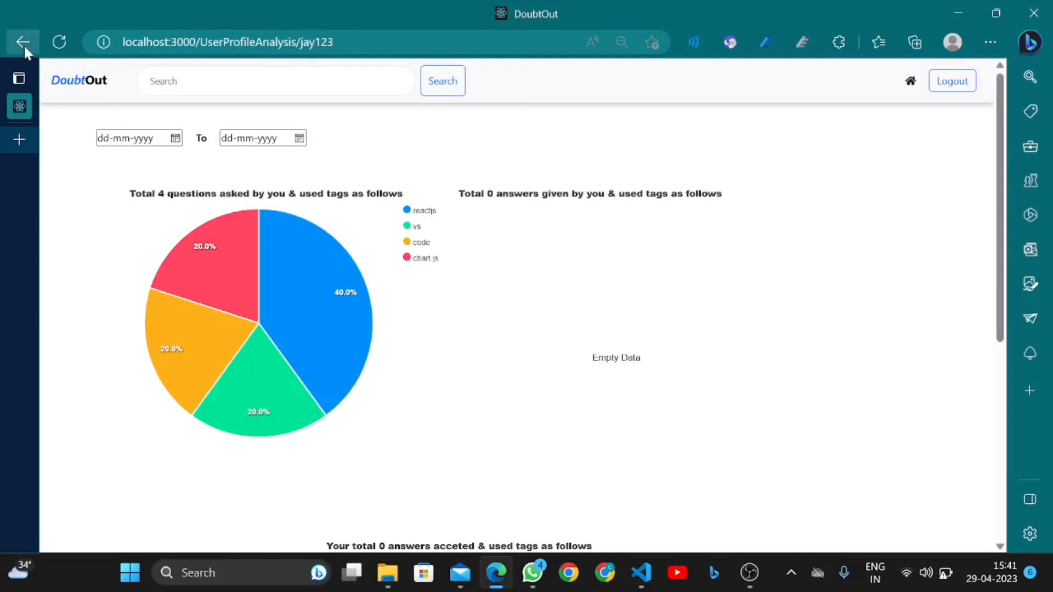
{"action": "left_click", "coordinate": [24, 44]}
{"action": "left_click", "coordinate": [133, 232]}
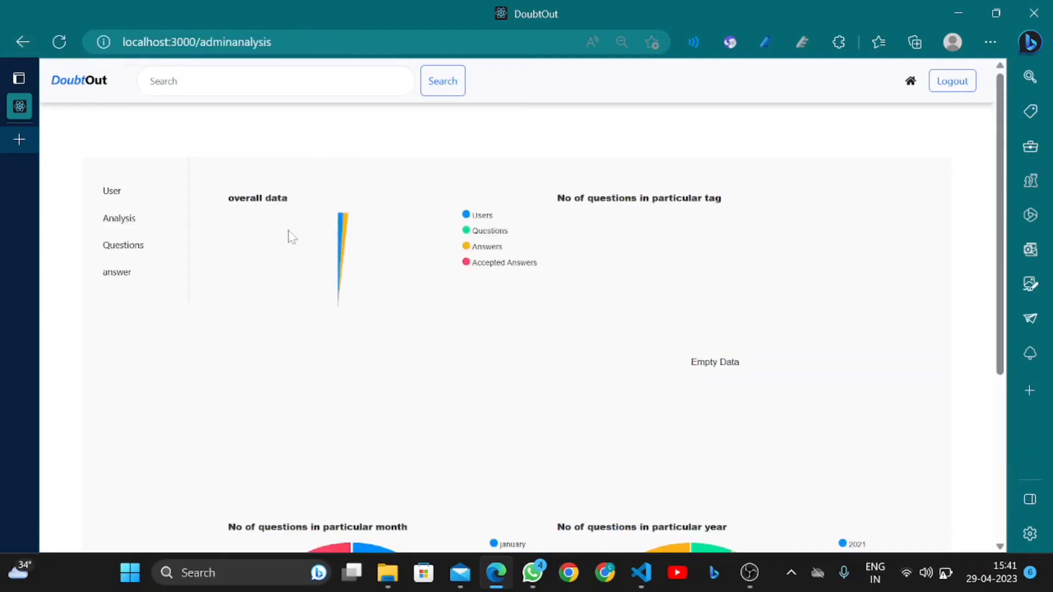
{"action": "mouse_move", "coordinate": [340, 334]}
{"action": "scroll", "coordinate": [341, 333], "scroll_direction": "down", "scroll_amount": 1}
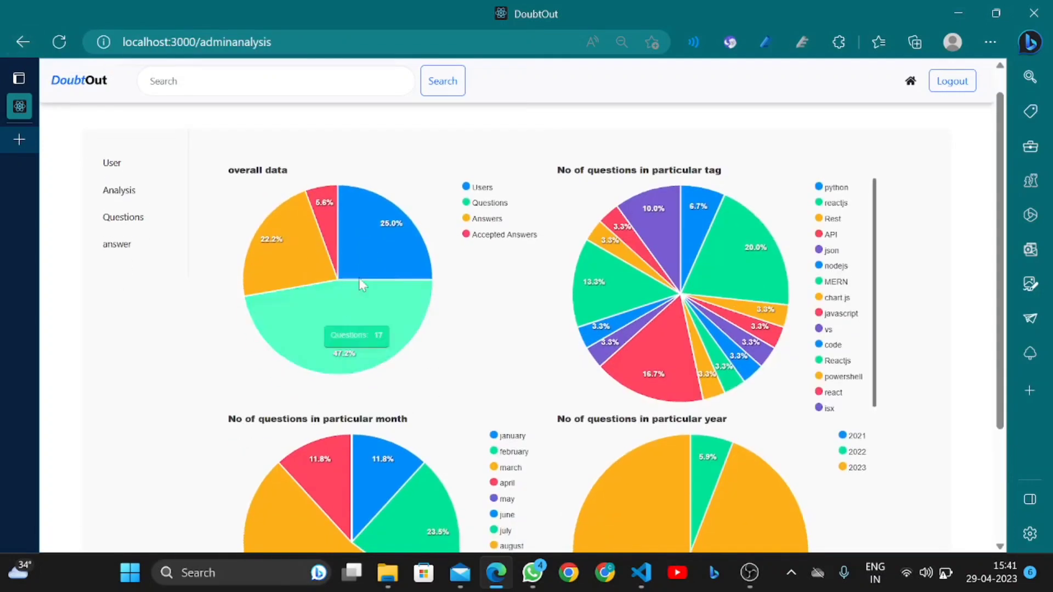
{"action": "mouse_move", "coordinate": [362, 225]}
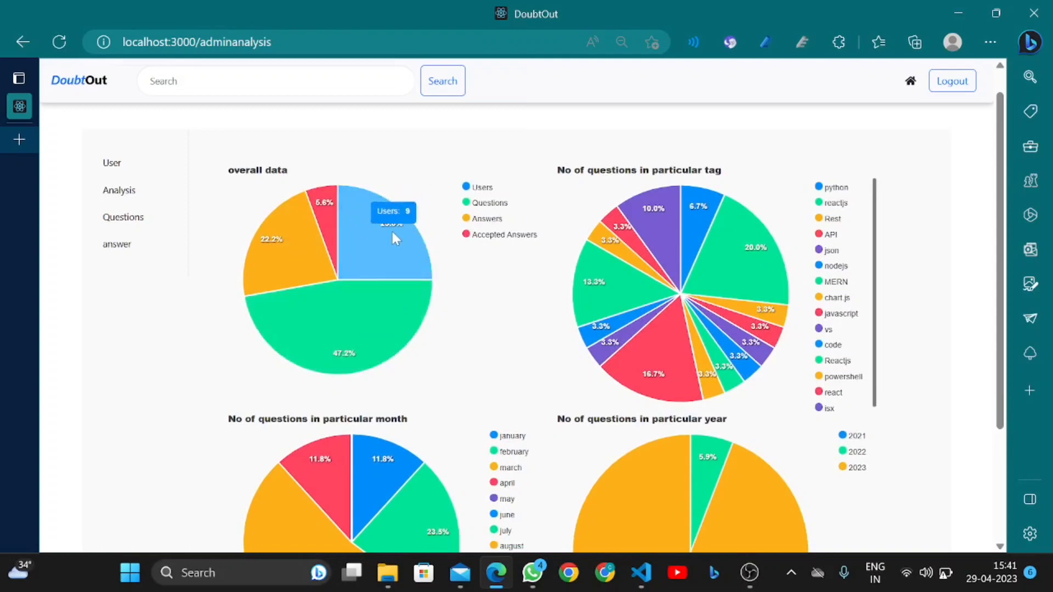
{"action": "mouse_move", "coordinate": [342, 273]}
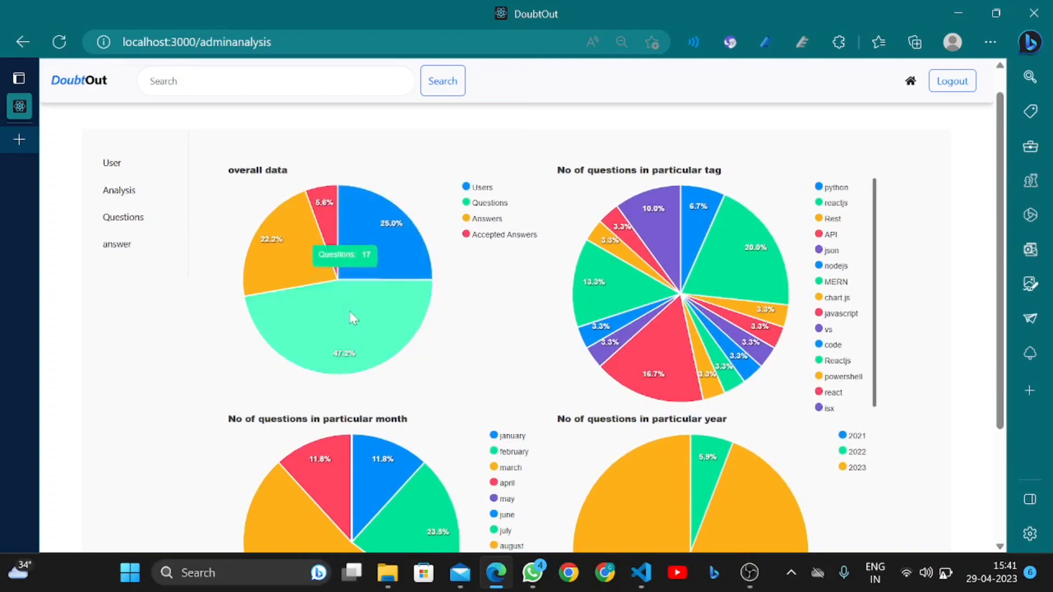
{"action": "mouse_move", "coordinate": [324, 202]}
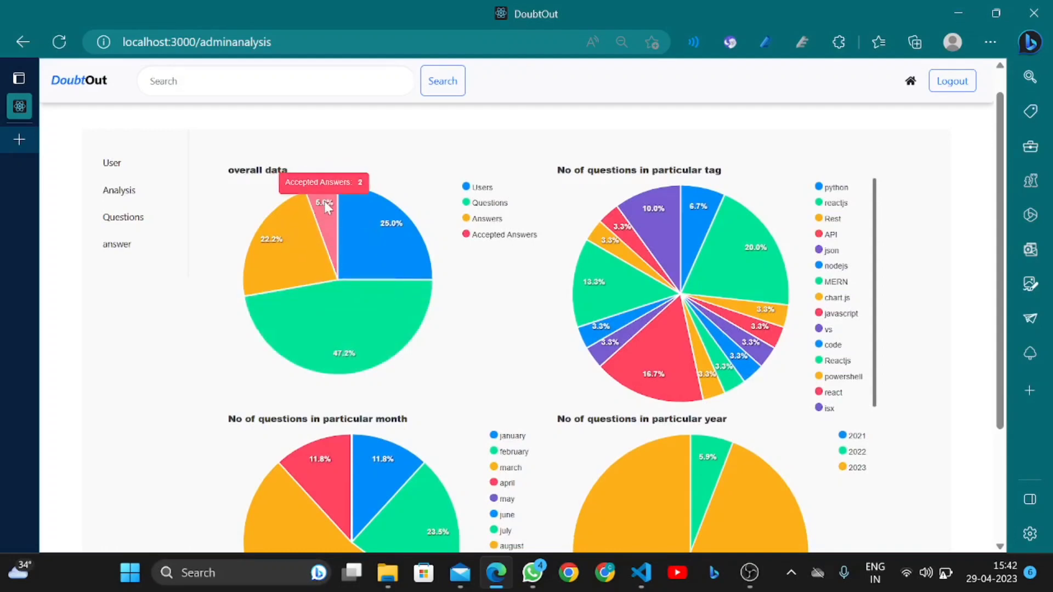
{"action": "mouse_move", "coordinate": [311, 227]}
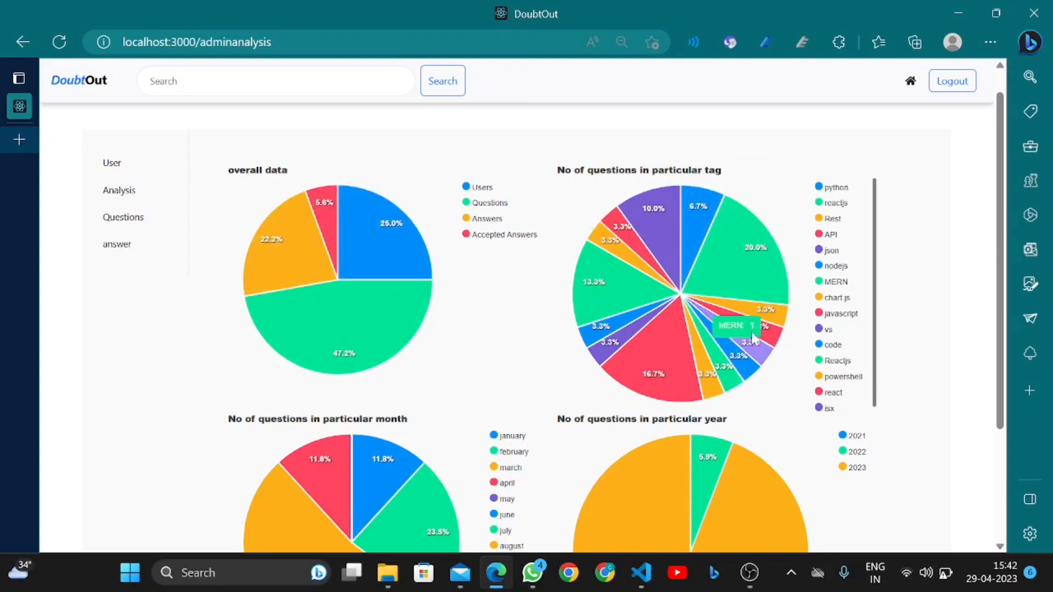
{"action": "mouse_move", "coordinate": [745, 279]}
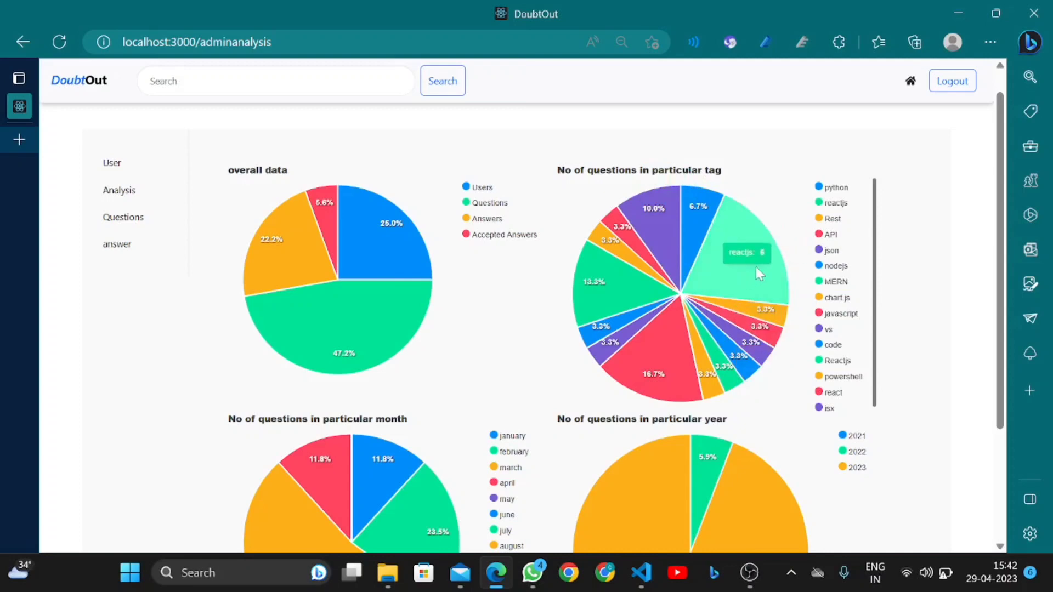
{"action": "mouse_move", "coordinate": [748, 310]}
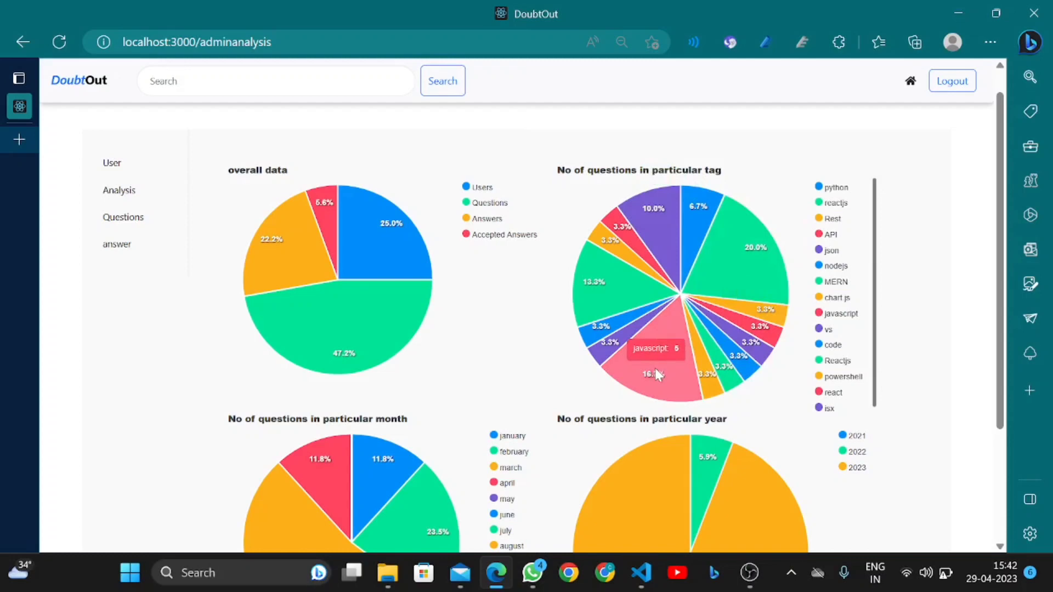
{"action": "scroll", "coordinate": [515, 369], "scroll_direction": "down", "scroll_amount": 2}
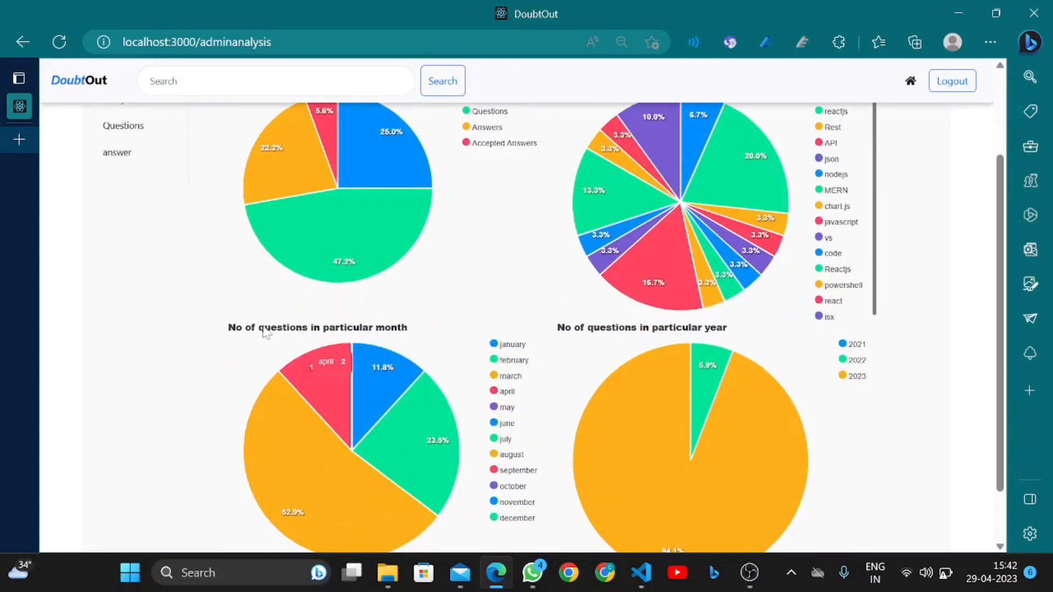
{"action": "scroll", "coordinate": [274, 329], "scroll_direction": "down", "scroll_amount": 1}
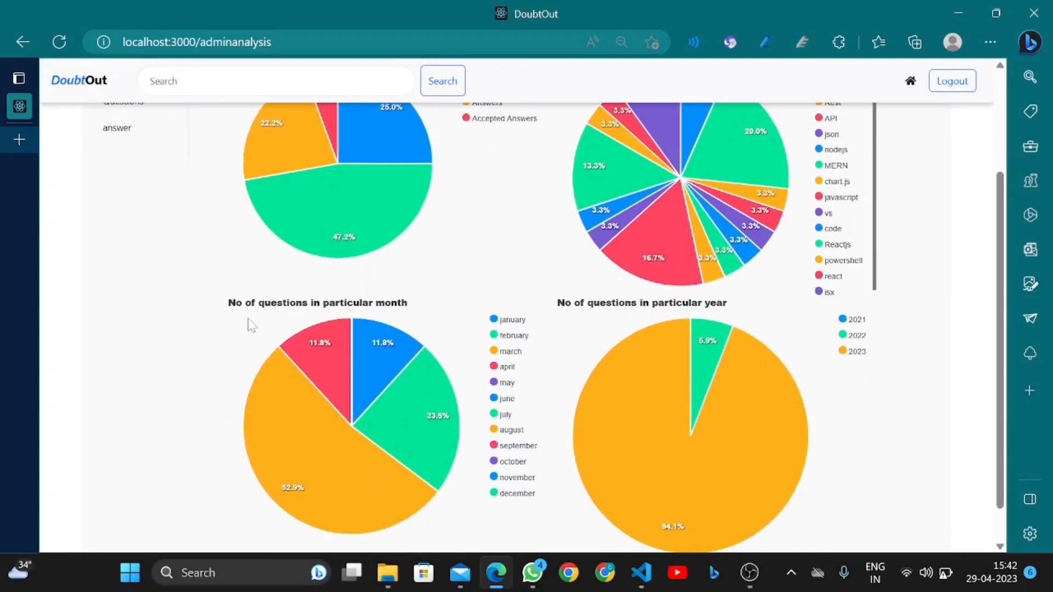
{"action": "mouse_move", "coordinate": [405, 405]}
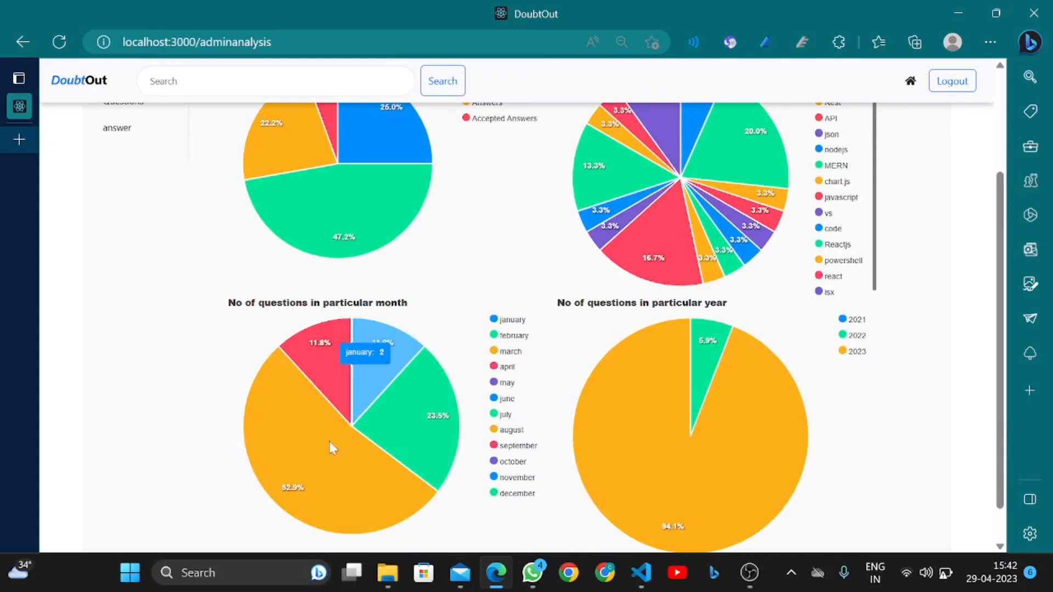
{"action": "mouse_move", "coordinate": [322, 456]}
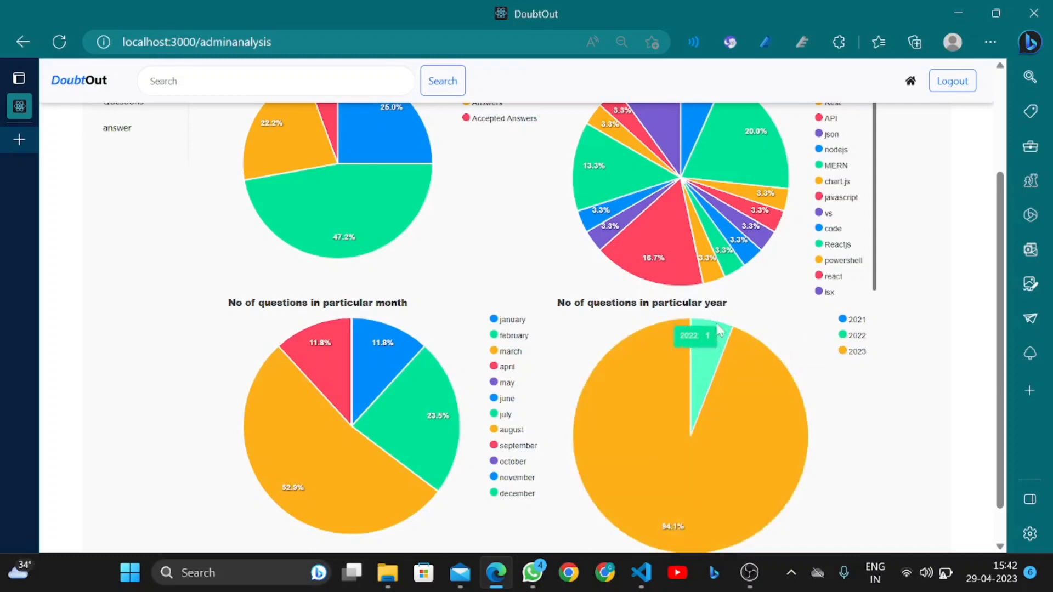
{"action": "mouse_move", "coordinate": [759, 388]}
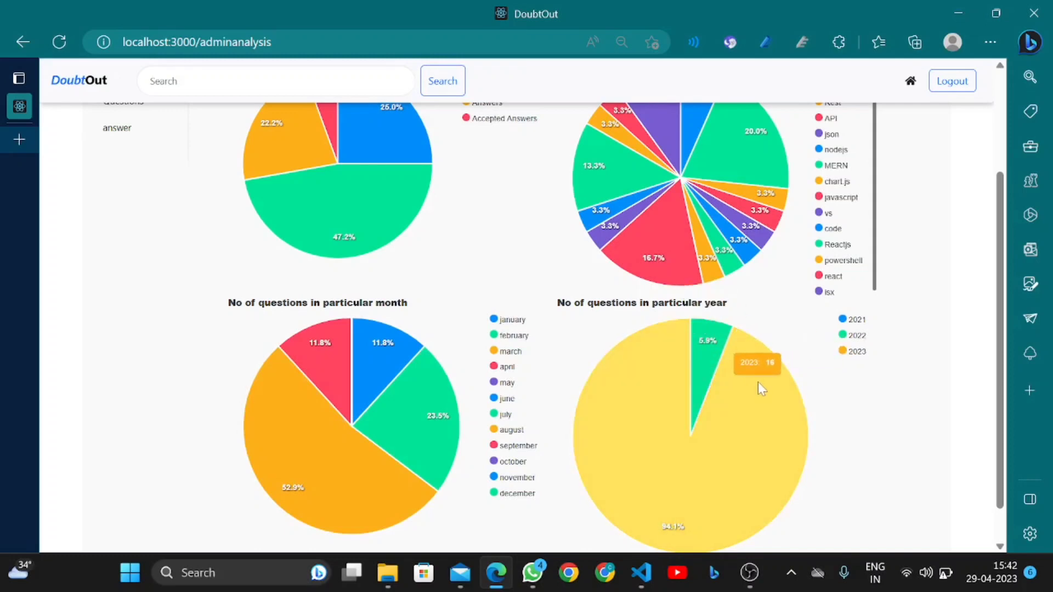
{"action": "mouse_move", "coordinate": [707, 356]}
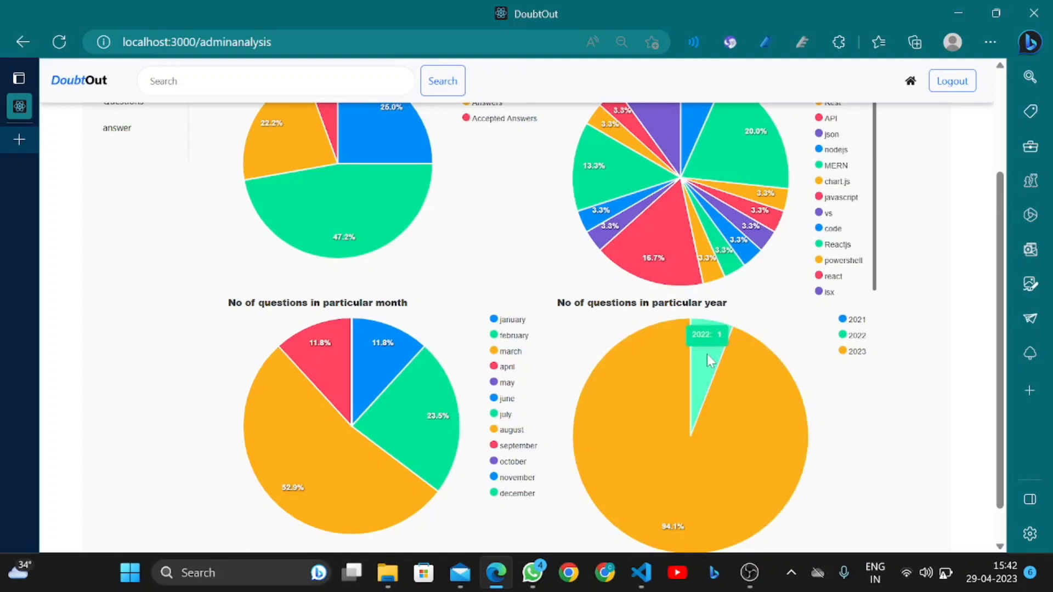
{"action": "scroll", "coordinate": [272, 294], "scroll_direction": "up", "scroll_amount": 3}
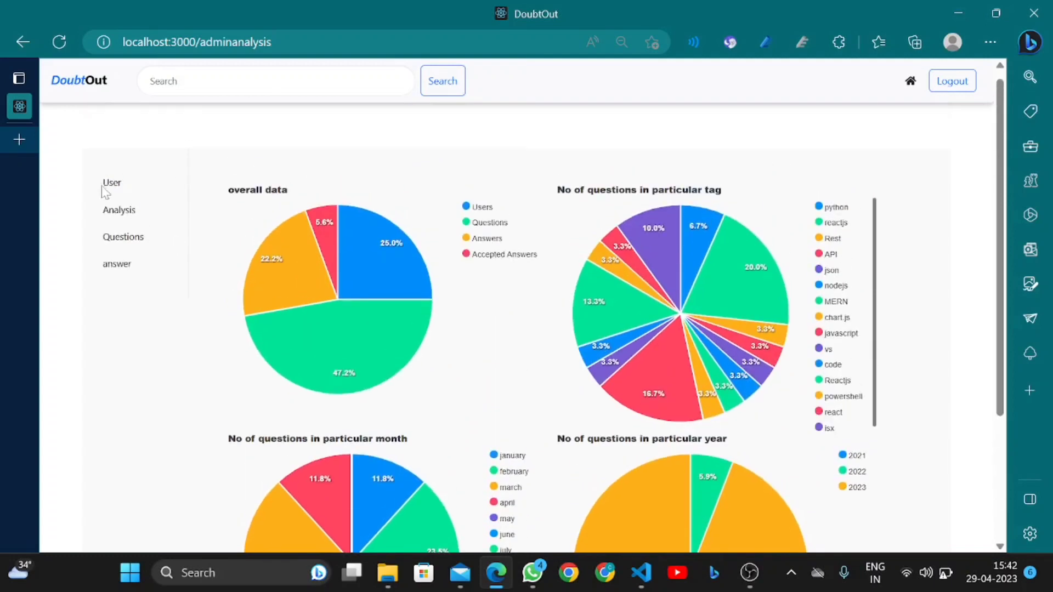
Open the admin Questions page and set the date range 01-02-2023 to 29-04-2023
{"action": "left_click", "coordinate": [120, 250]}
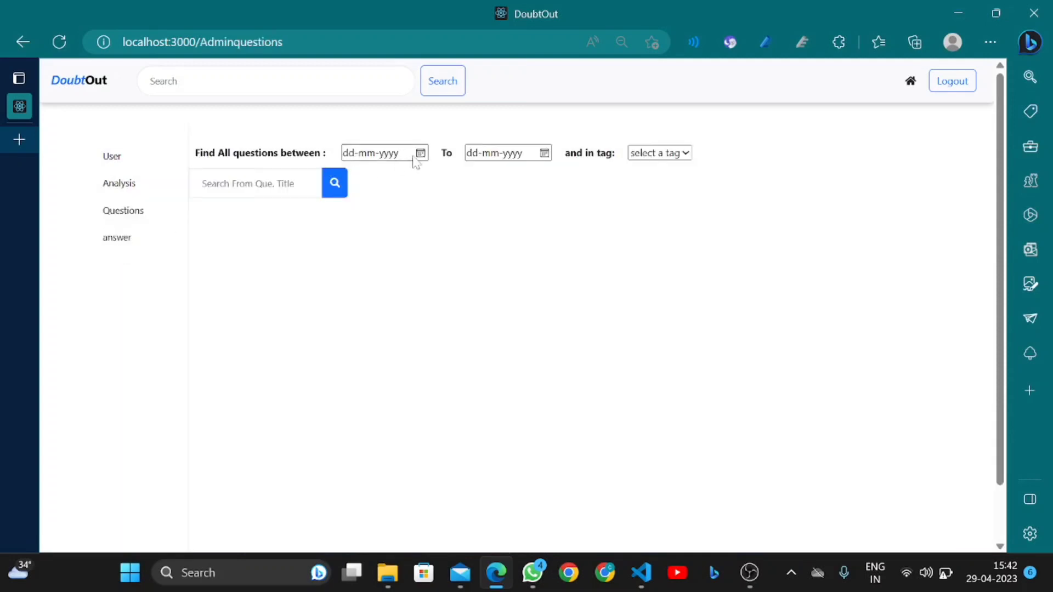
{"action": "left_click", "coordinate": [418, 156]}
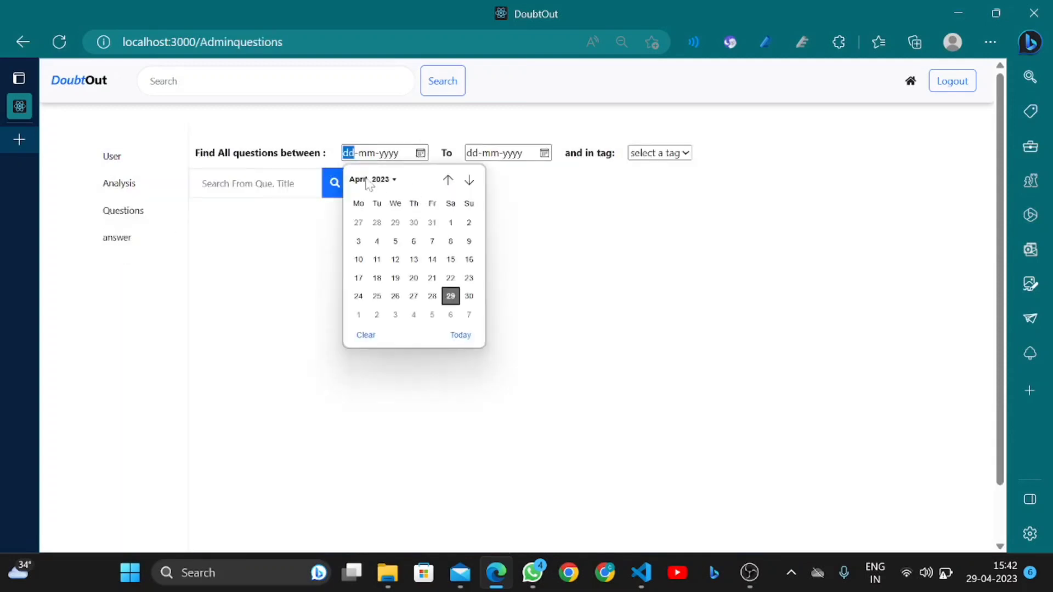
{"action": "left_click", "coordinate": [368, 180]}
{"action": "left_click", "coordinate": [392, 221]}
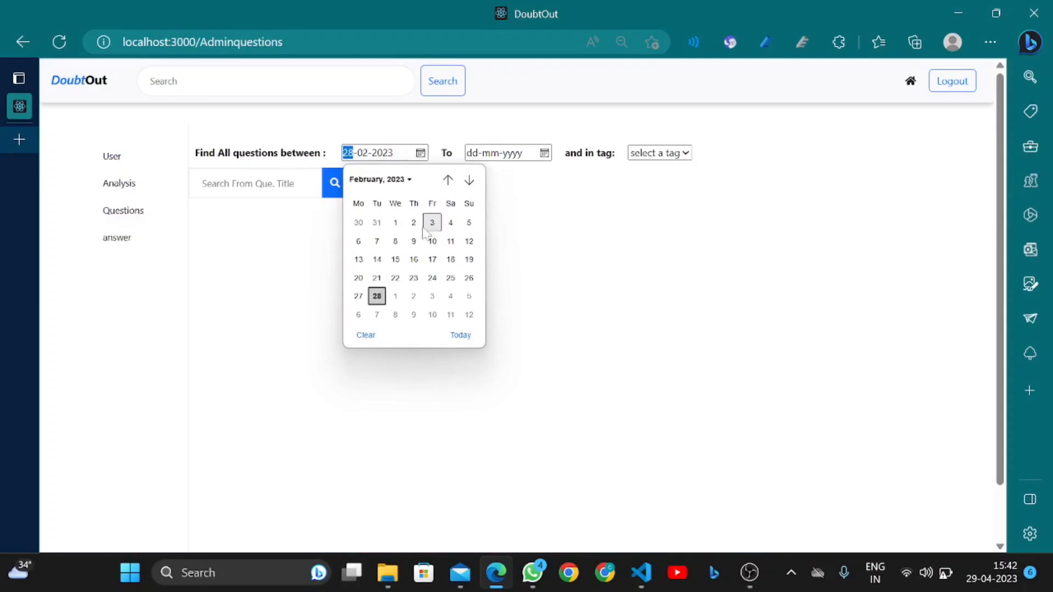
{"action": "left_click", "coordinate": [395, 222]}
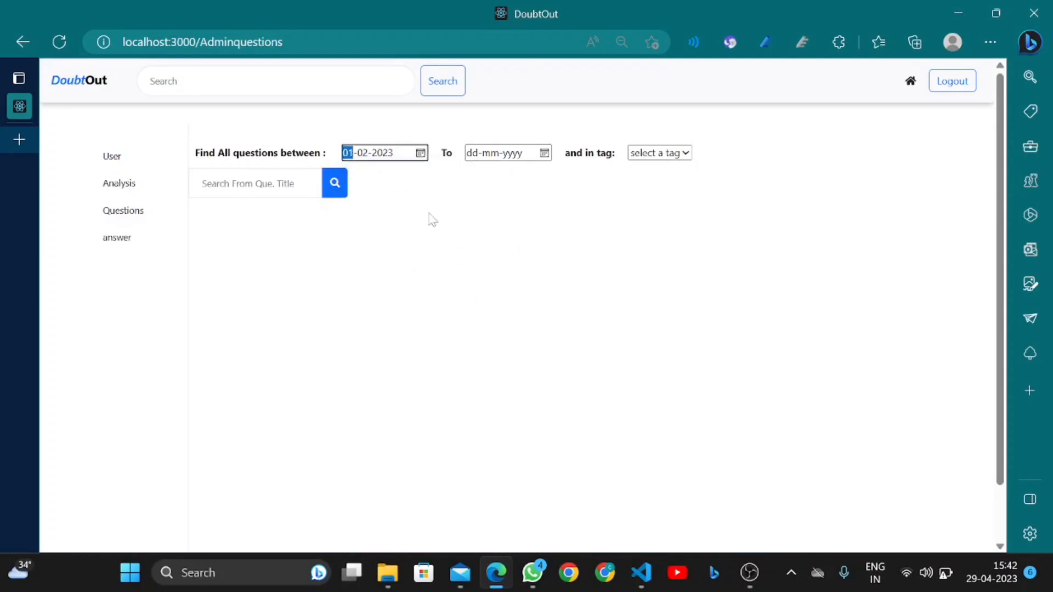
{"action": "left_click", "coordinate": [544, 154]}
{"action": "left_click", "coordinate": [573, 296]}
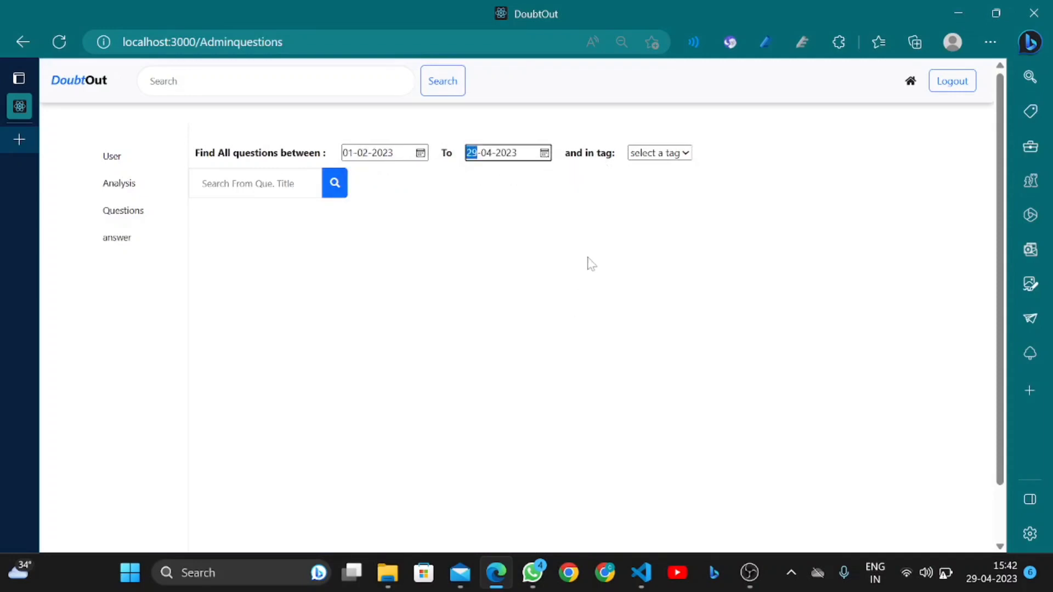
{"action": "left_click", "coordinate": [664, 153]}
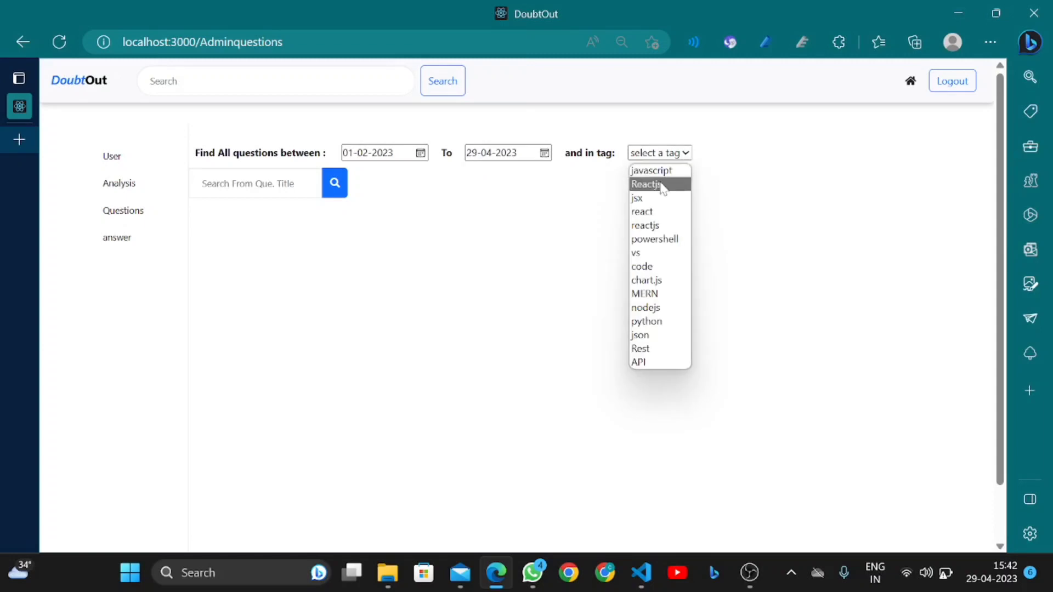
Filter the questions to the javascript tag and scroll through the results
{"action": "left_click", "coordinate": [660, 173]}
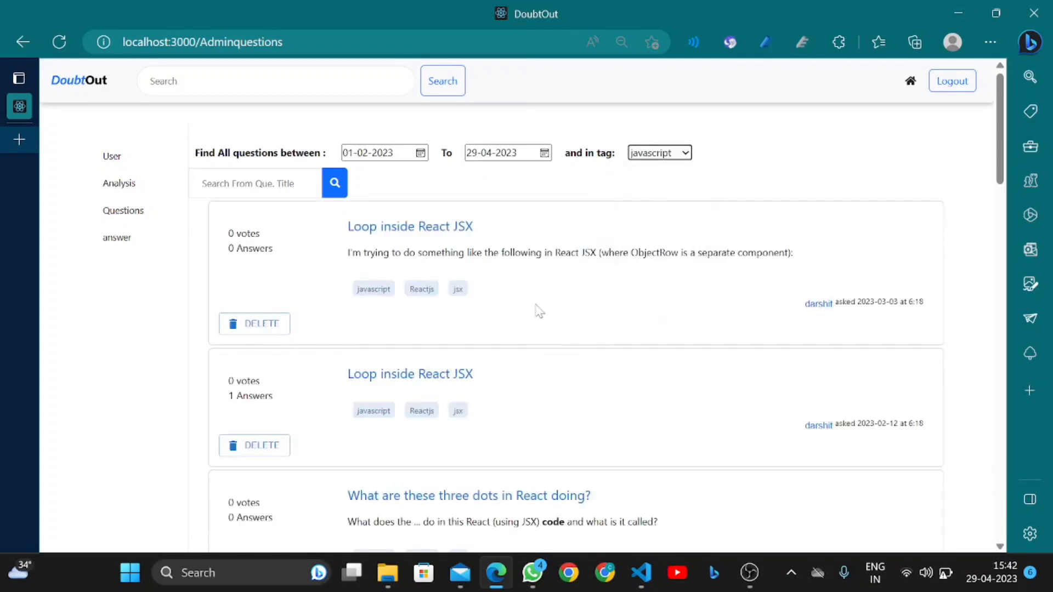
{"action": "scroll", "coordinate": [539, 311], "scroll_direction": "down", "scroll_amount": 5}
{"action": "scroll", "coordinate": [539, 311], "scroll_direction": "up", "scroll_amount": 3}
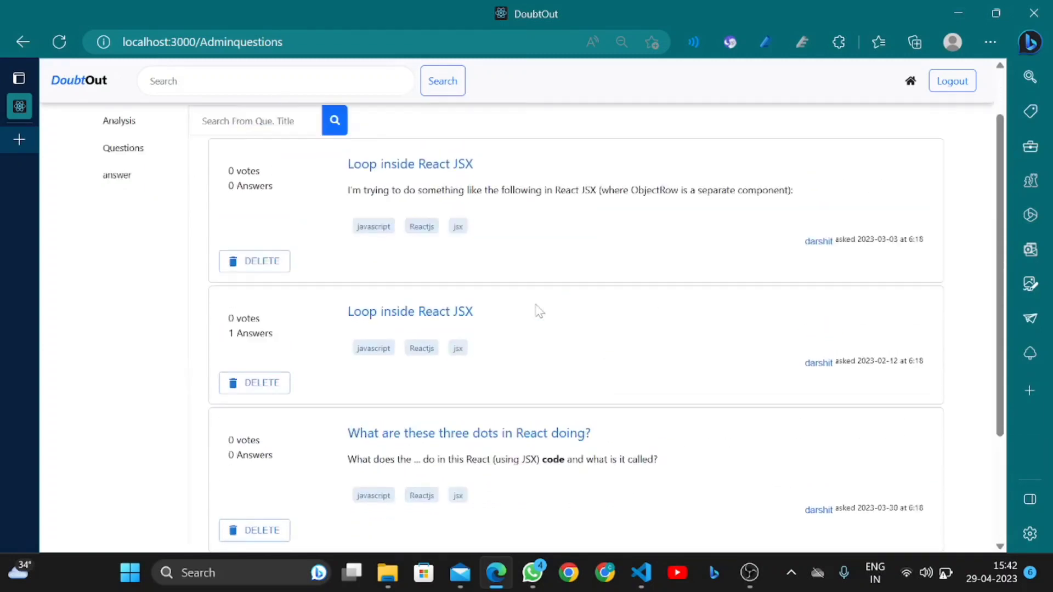
{"action": "scroll", "coordinate": [539, 310], "scroll_direction": "down", "scroll_amount": 3}
{"action": "scroll", "coordinate": [539, 311], "scroll_direction": "up", "scroll_amount": 4}
{"action": "scroll", "coordinate": [539, 311], "scroll_direction": "down", "scroll_amount": 3}
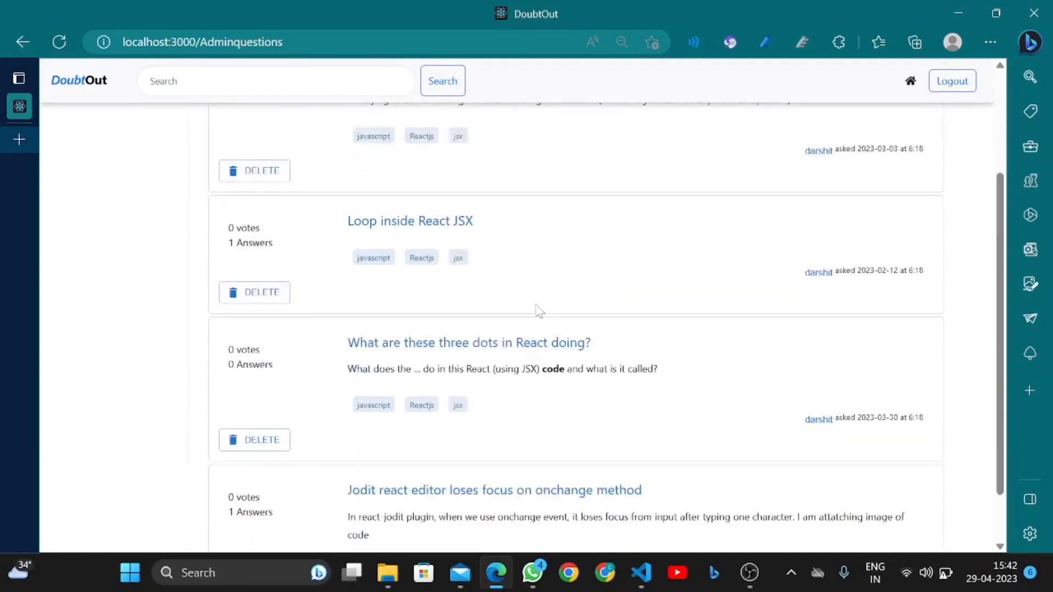
{"action": "scroll", "coordinate": [536, 308], "scroll_direction": "down", "scroll_amount": 1}
{"action": "scroll", "coordinate": [536, 307], "scroll_direction": "up", "scroll_amount": 3}
{"action": "scroll", "coordinate": [717, 406], "scroll_direction": "down", "scroll_amount": 3}
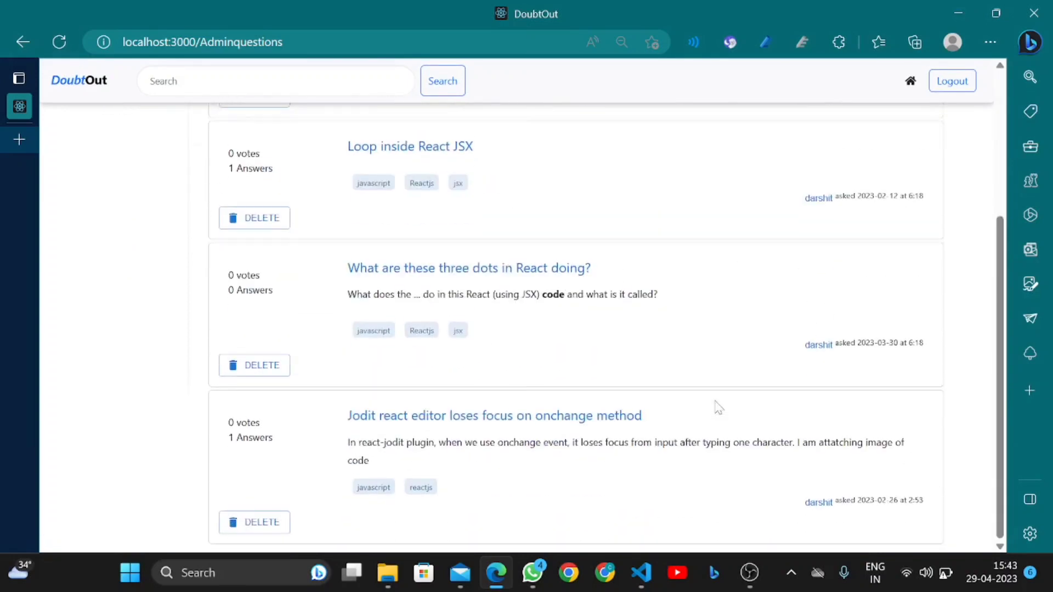
{"action": "scroll", "coordinate": [717, 407], "scroll_direction": "up", "scroll_amount": 4}
Type 'jo' into the question title search to narrow the list to the Jodit question
{"action": "left_click", "coordinate": [255, 183]}
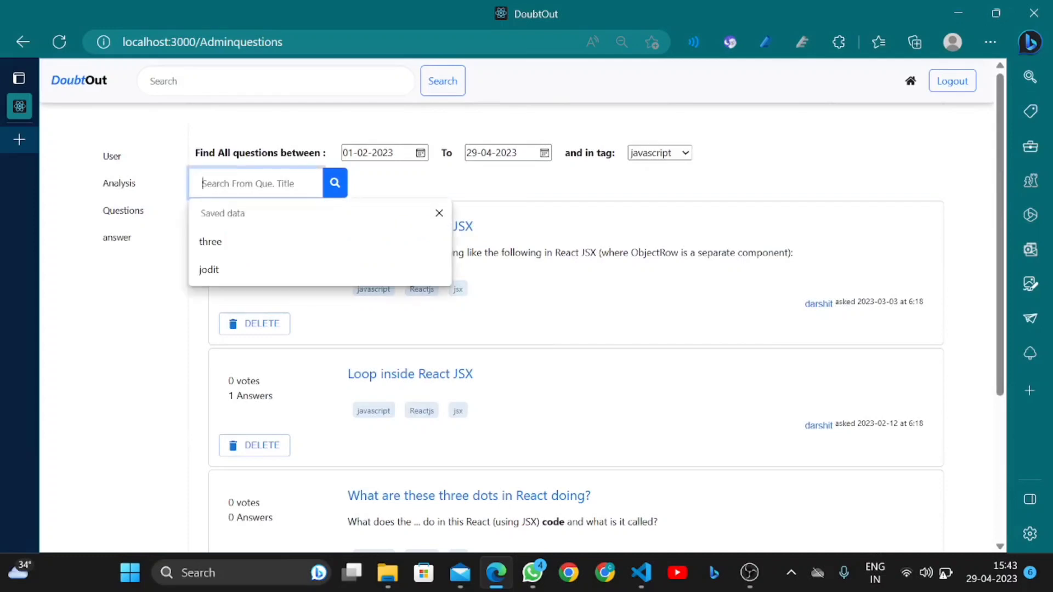
{"action": "scroll", "coordinate": [548, 329], "scroll_direction": "down", "scroll_amount": 2}
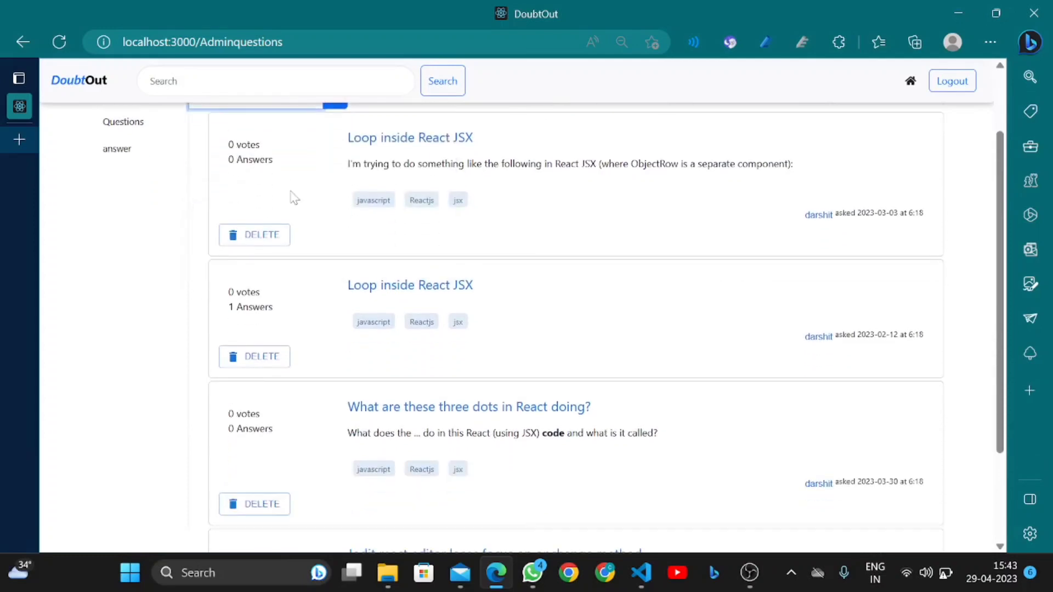
{"action": "scroll", "coordinate": [317, 383], "scroll_direction": "down", "scroll_amount": 3}
{"action": "scroll", "coordinate": [319, 383], "scroll_direction": "up", "scroll_amount": 5}
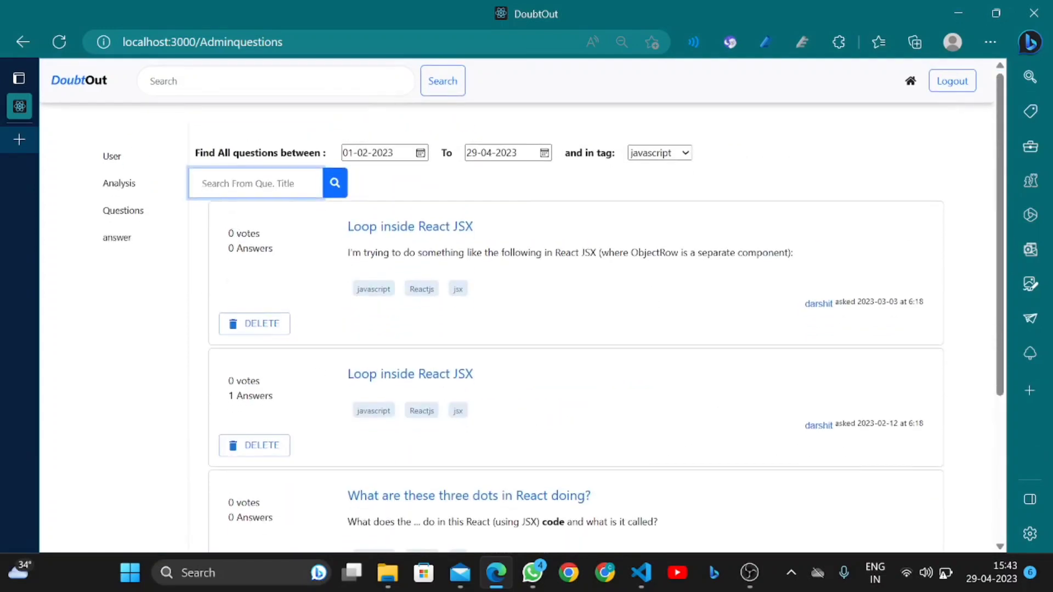
{"action": "left_click", "coordinate": [255, 183]}
{"action": "type", "text": "jodi"}
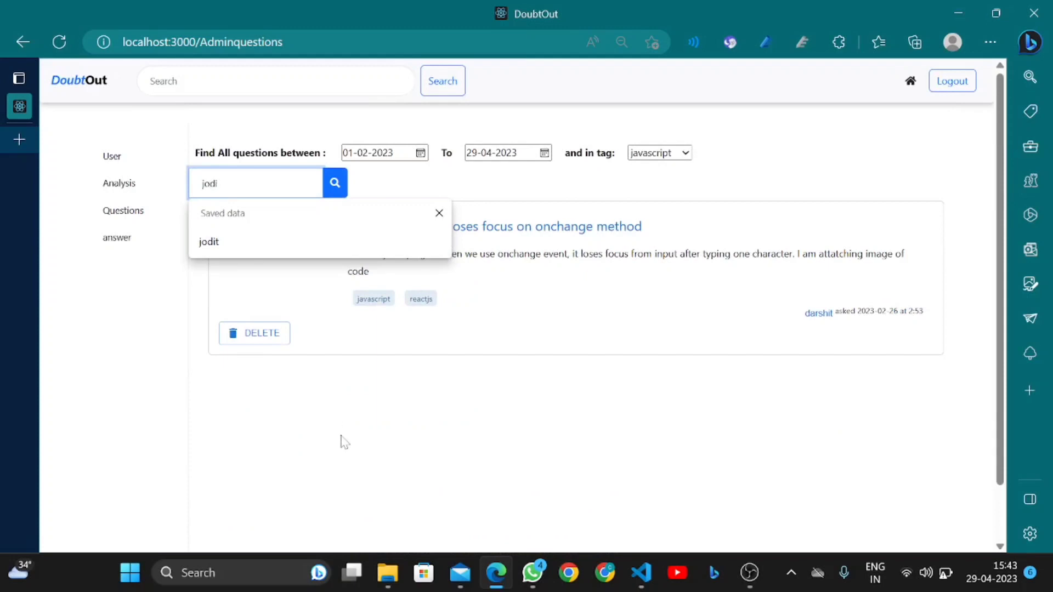
{"action": "left_click", "coordinate": [341, 439]}
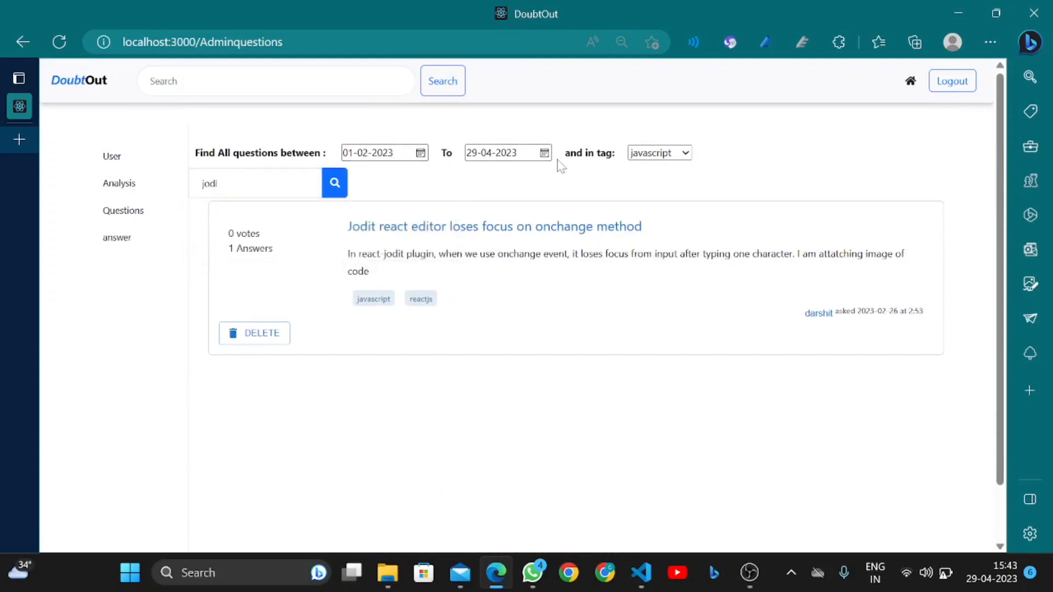
Keep javascript as the tag filter, then go to the admin answers page
{"action": "left_click", "coordinate": [668, 159]}
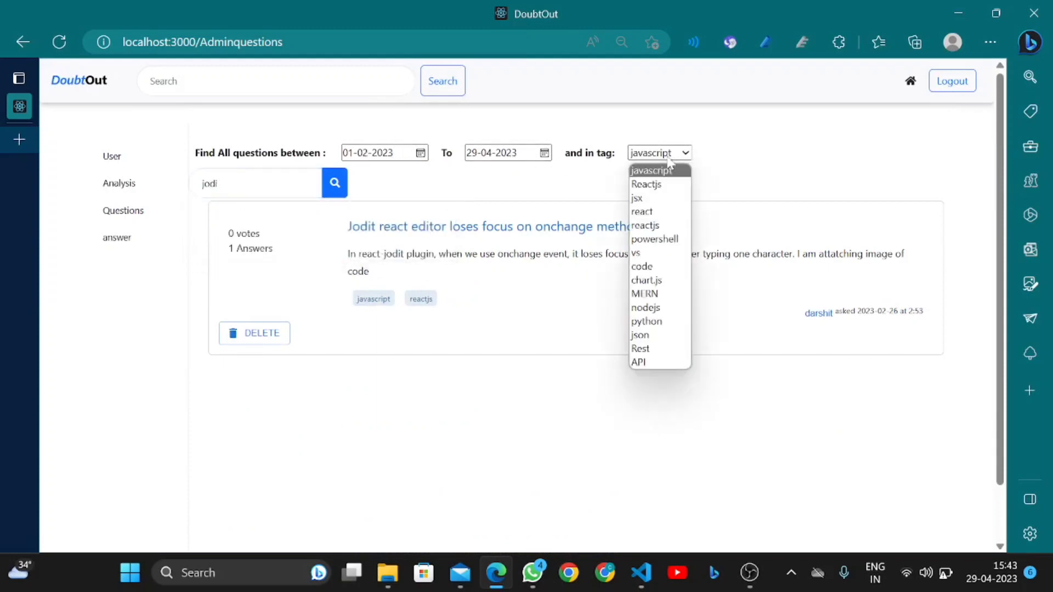
{"action": "left_click", "coordinate": [668, 159]}
{"action": "left_click", "coordinate": [258, 183]}
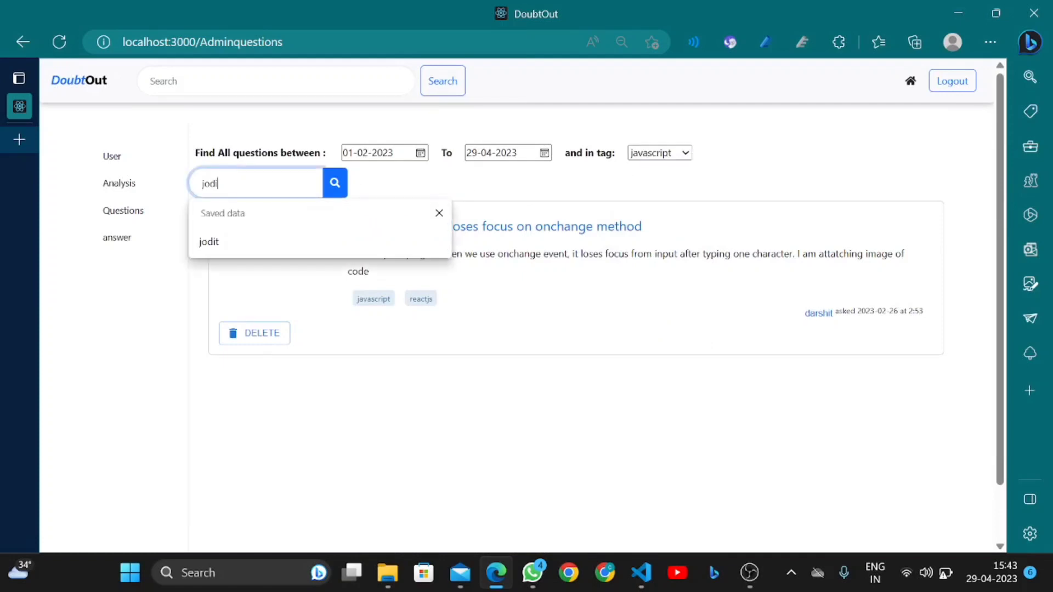
{"action": "left_click", "coordinate": [477, 415]}
{"action": "left_click", "coordinate": [258, 183]}
{"action": "left_click", "coordinate": [382, 369]}
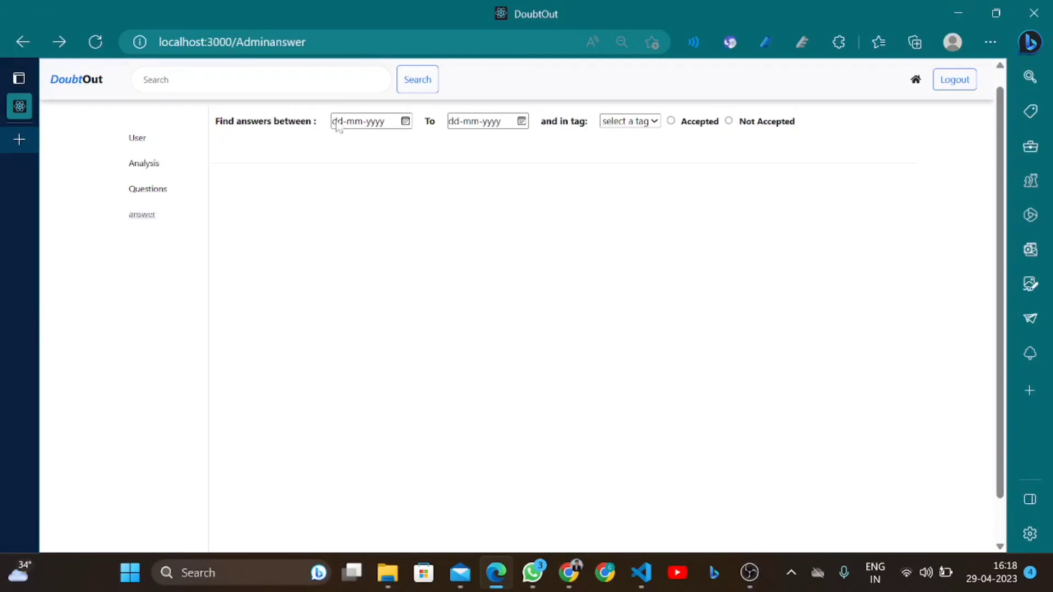
Set the answer date range from 10-03-2023 to 14-04-2023 and scroll through the results
{"action": "left_click", "coordinate": [410, 125]}
{"action": "left_click", "coordinate": [406, 122]}
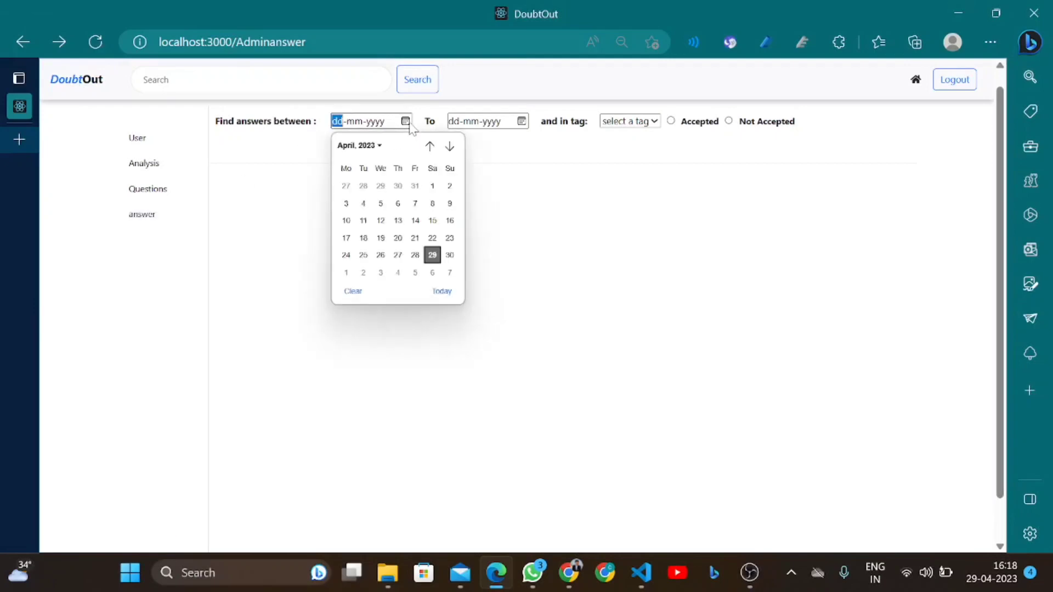
{"action": "left_click", "coordinate": [357, 146]}
{"action": "left_click", "coordinate": [404, 186]}
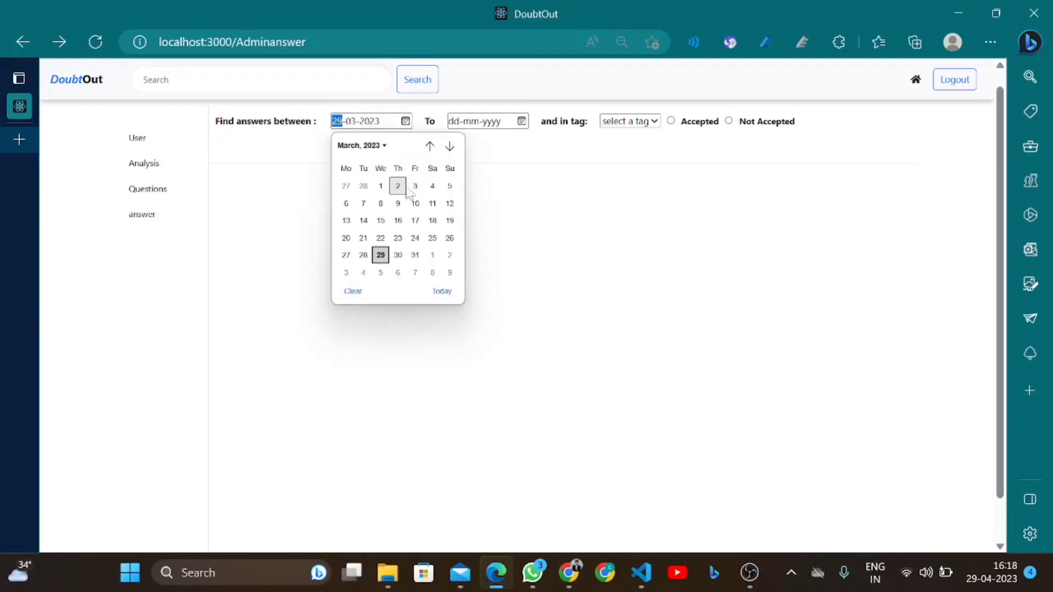
{"action": "left_click", "coordinate": [415, 204]}
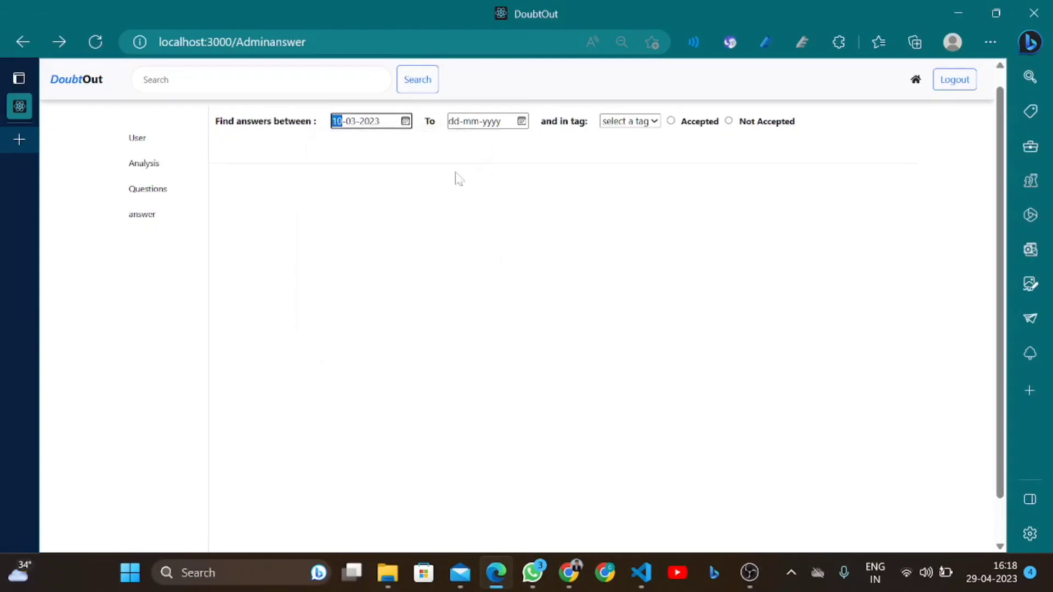
{"action": "left_click", "coordinate": [521, 121]}
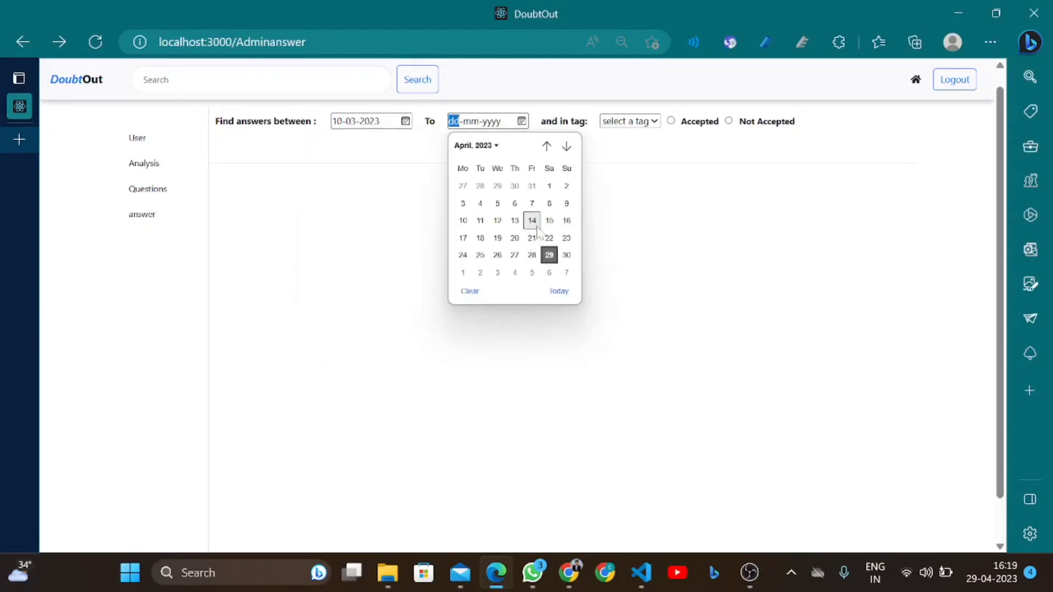
{"action": "left_click", "coordinate": [533, 221]}
{"action": "scroll", "coordinate": [479, 307], "scroll_direction": "down", "scroll_amount": 3}
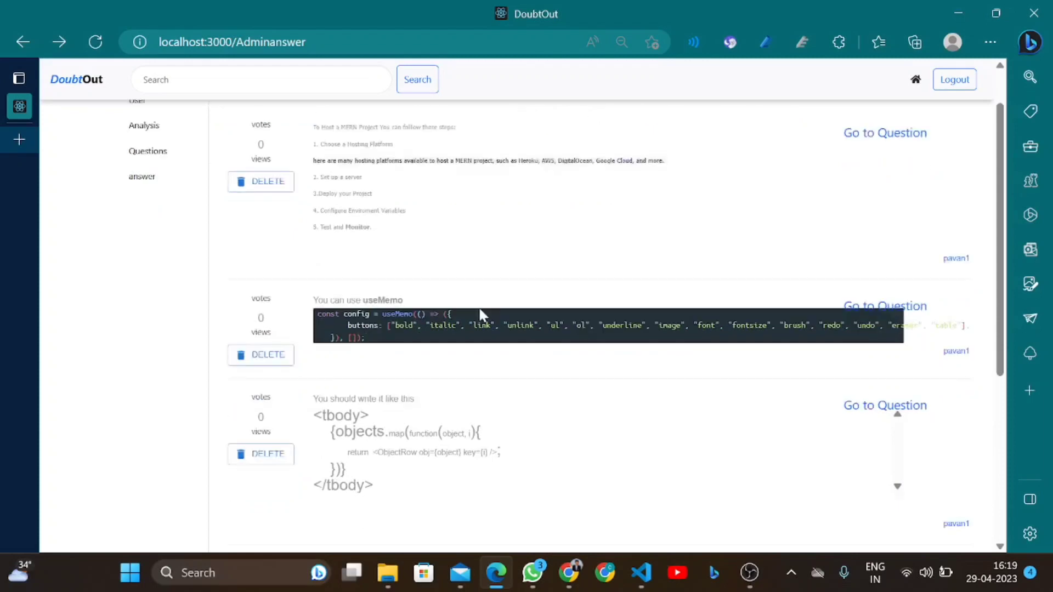
{"action": "scroll", "coordinate": [479, 312], "scroll_direction": "down", "scroll_amount": 3}
{"action": "scroll", "coordinate": [478, 307], "scroll_direction": "up", "scroll_amount": 6}
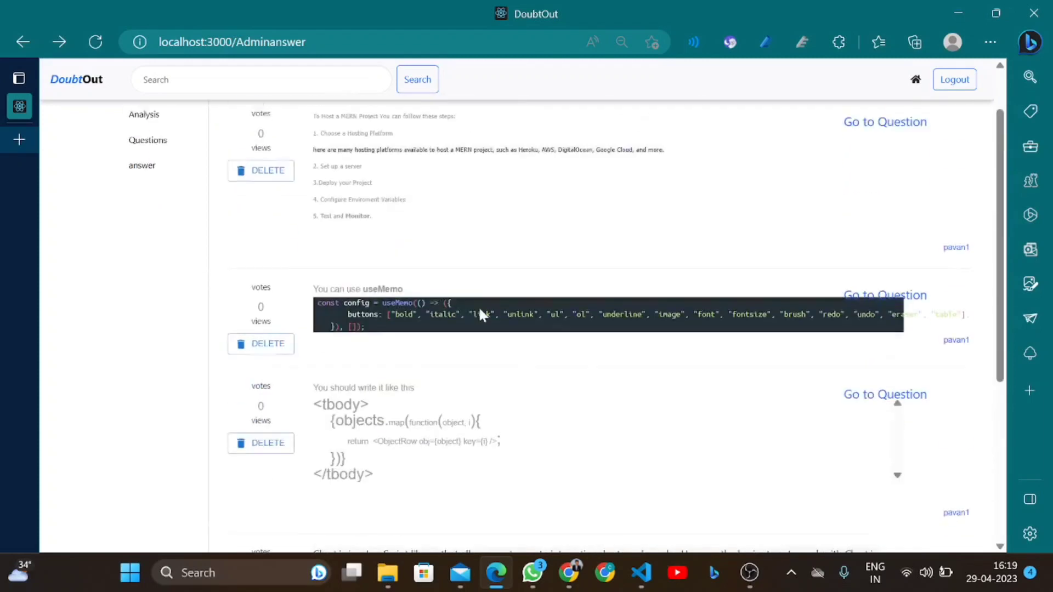
{"action": "scroll", "coordinate": [603, 298], "scroll_direction": "up", "scroll_amount": 2}
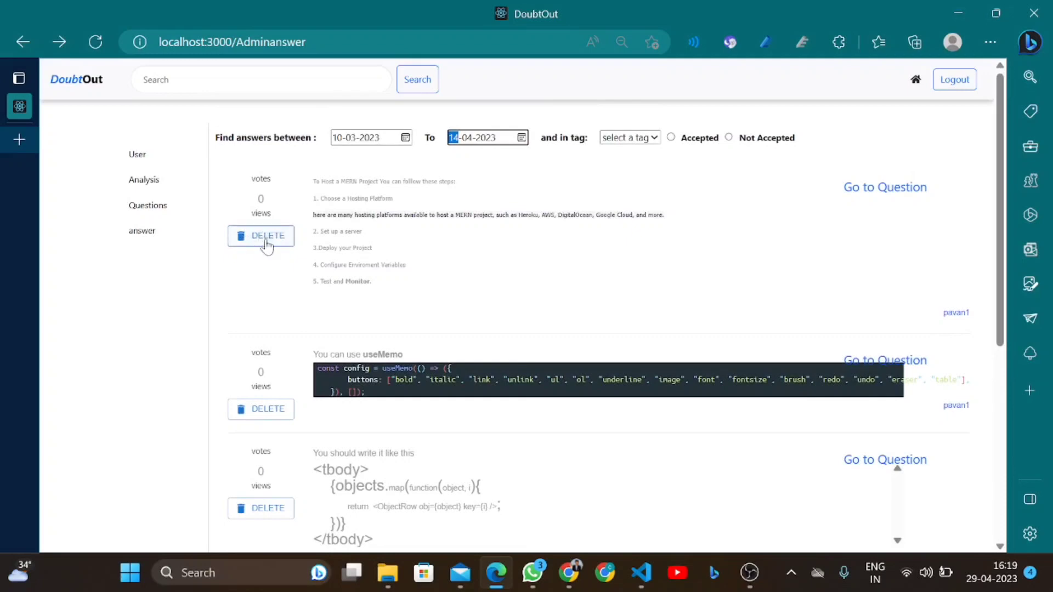
Filter the answers to the javascript tag, try Accepted, then settle on Not Accepted
{"action": "left_click", "coordinate": [647, 142]}
{"action": "left_click", "coordinate": [631, 168]}
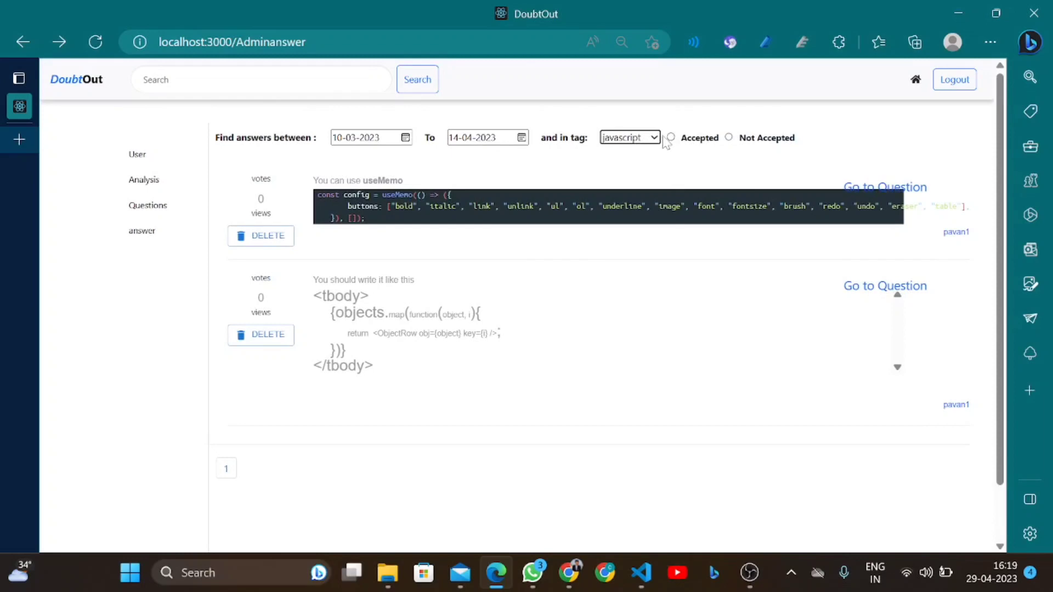
{"action": "left_click", "coordinate": [671, 138]}
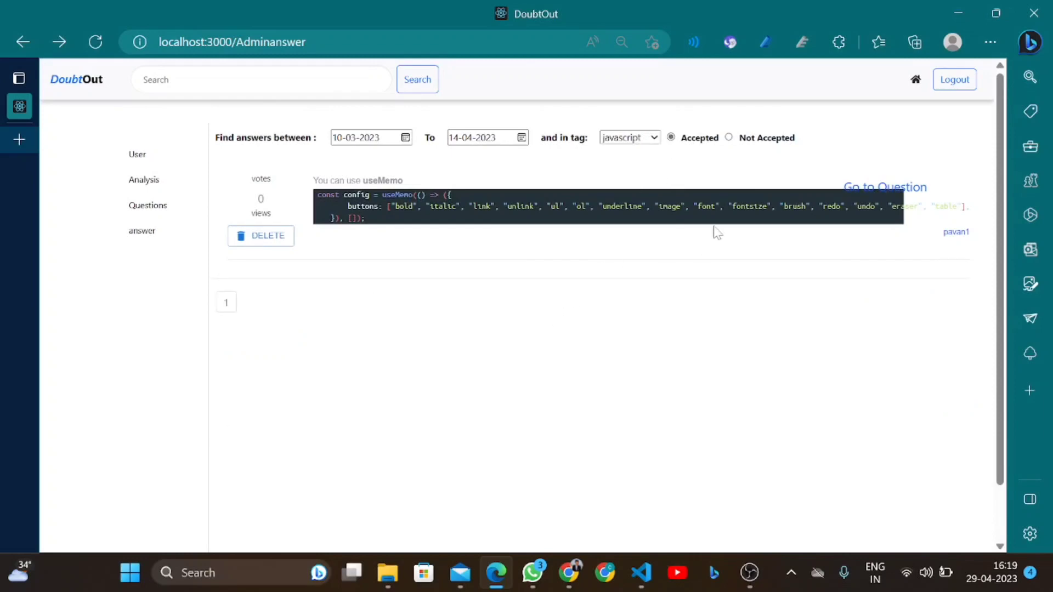
{"action": "left_click", "coordinate": [729, 138]}
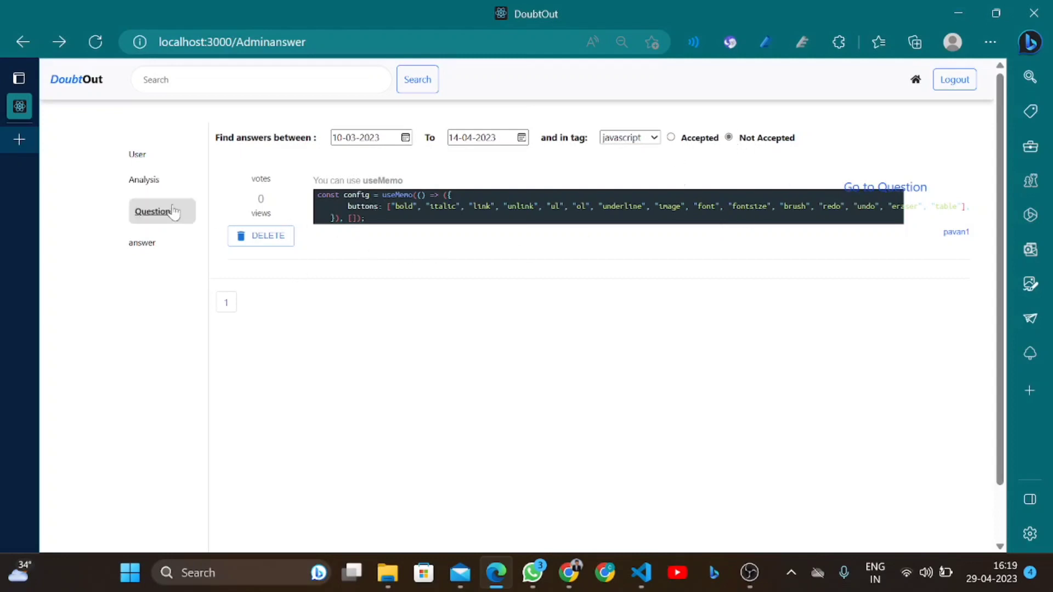
Return to the Adminquestions page via the sidebar's Questions entry, with date and tag filters empty
{"action": "left_click", "coordinate": [153, 241]}
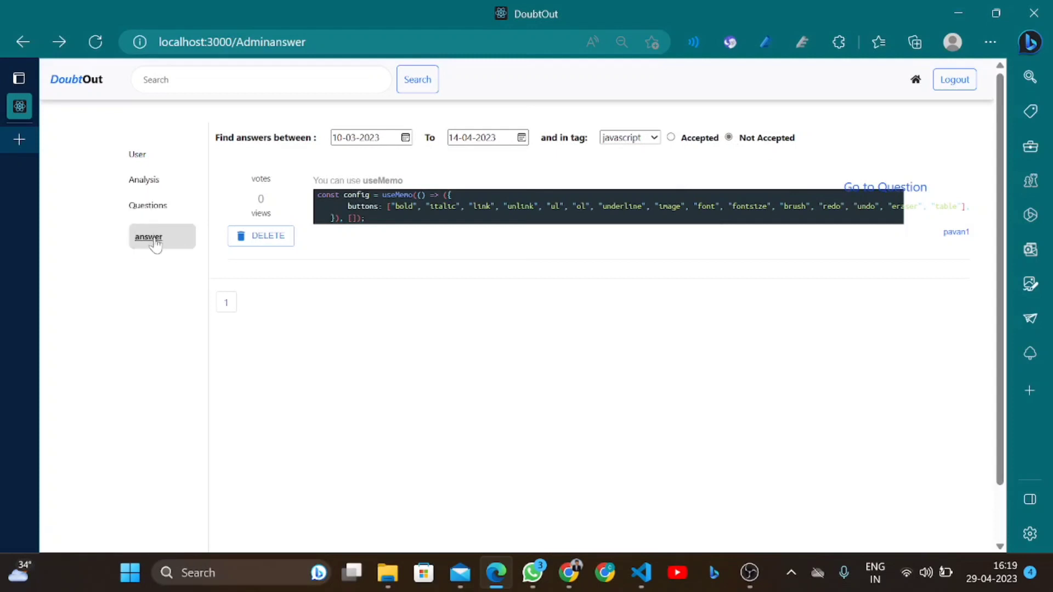
{"action": "left_click", "coordinate": [147, 208]}
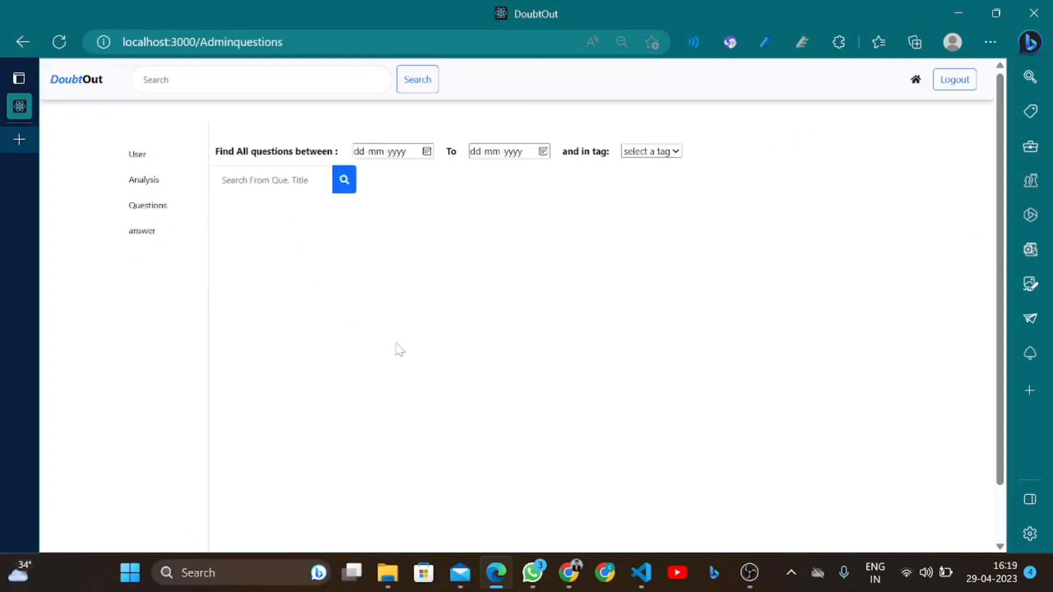